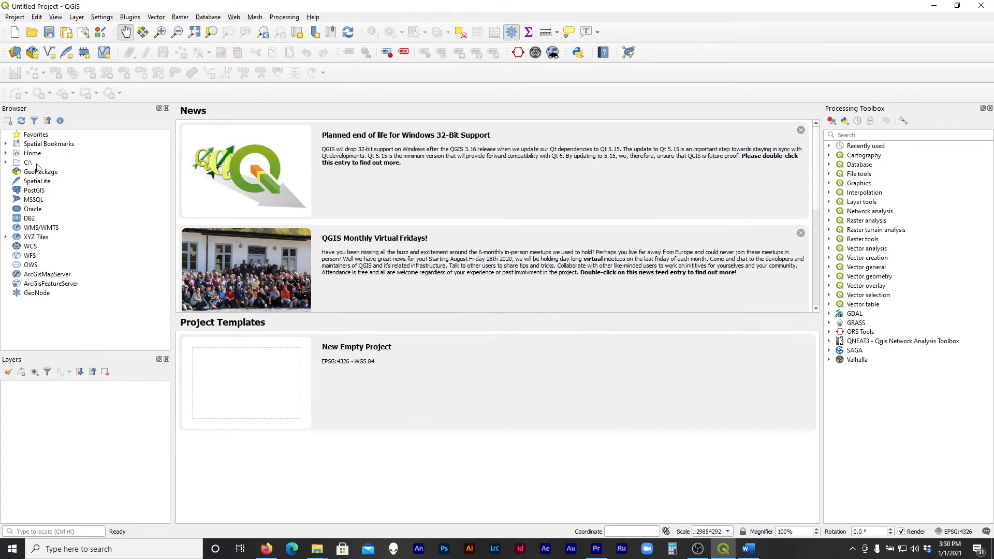
Check the Home directory tree down to the Tutorial-A folder on the Desktop, and collapse its folders again
click(5, 153)
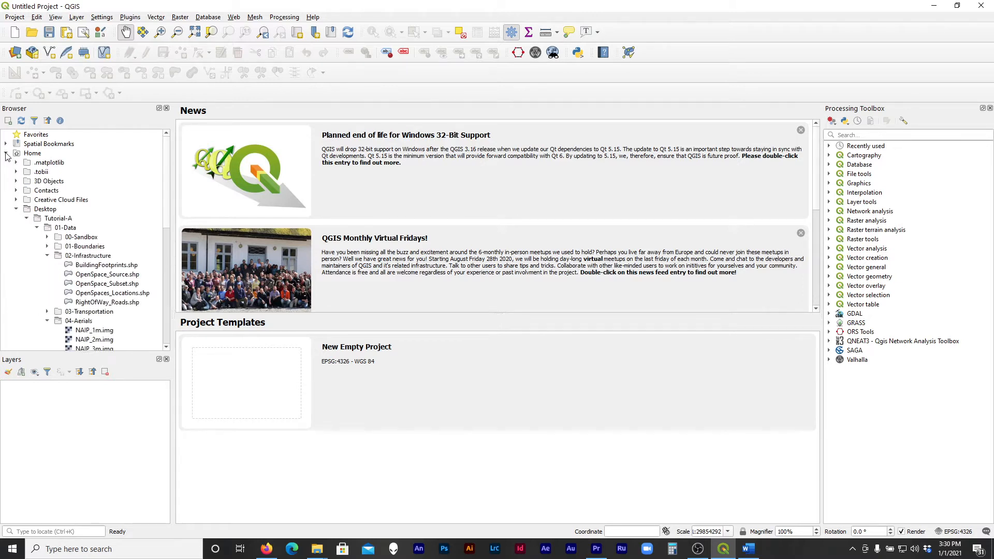
click(26, 218)
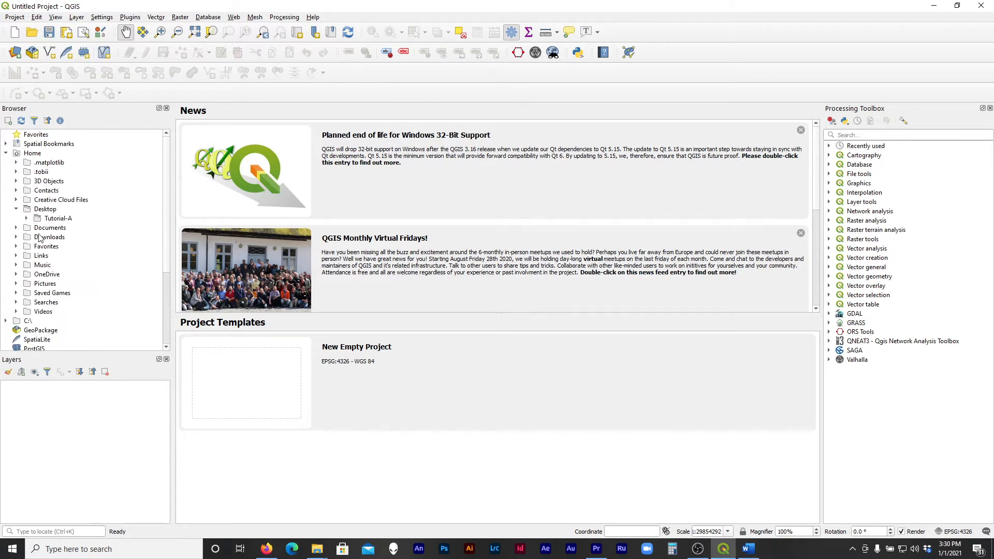
click(16, 209)
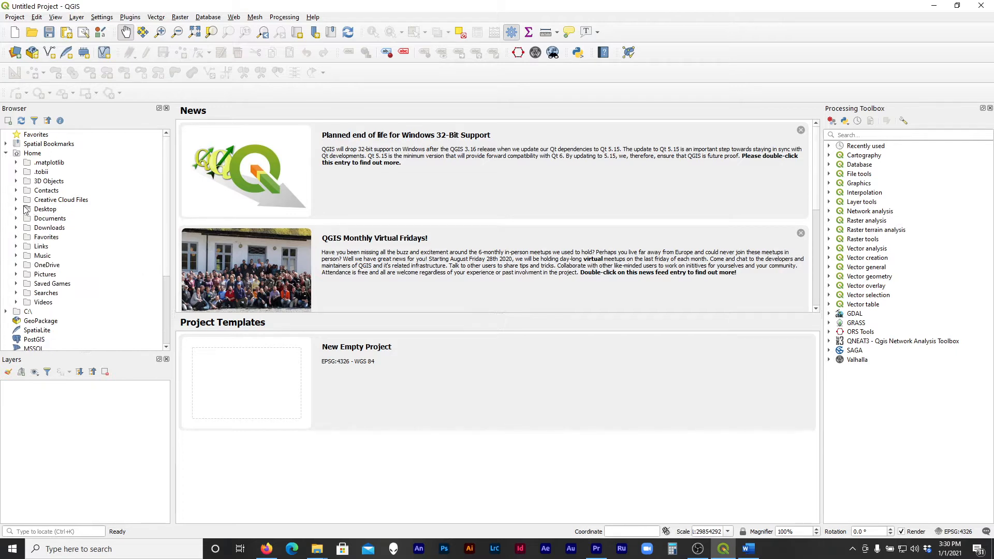
click(7, 153)
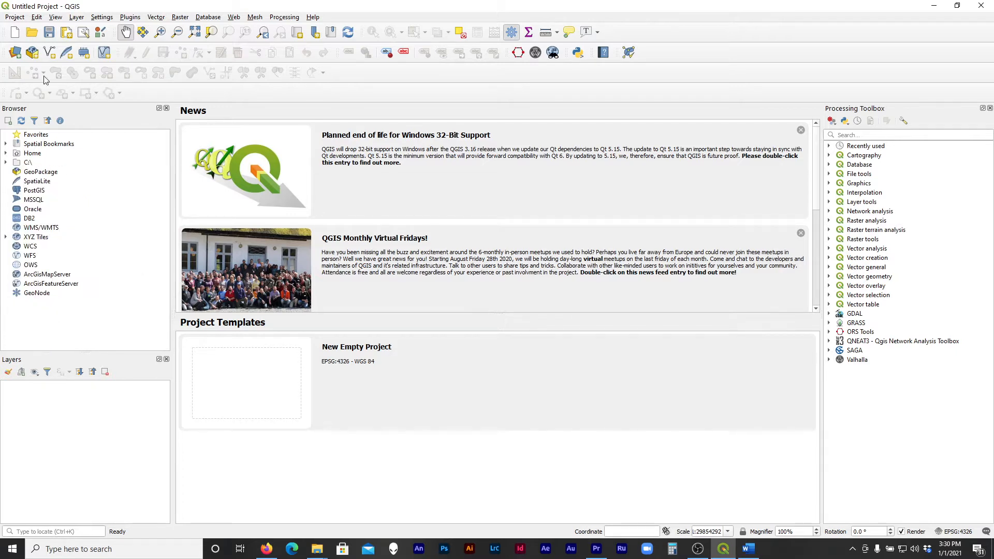
Save the project as Camberville in the Tutorial-A folder on the Desktop
click(16, 17)
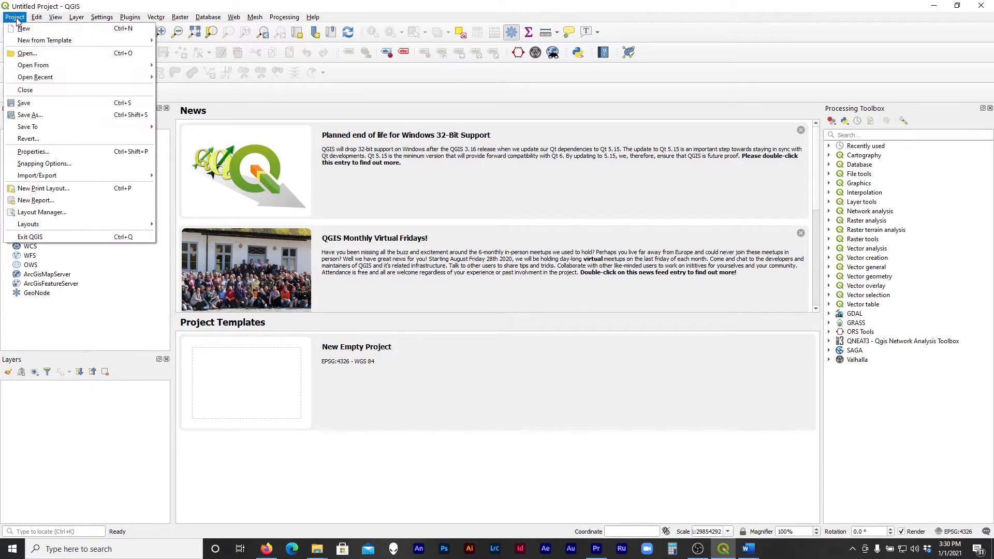
click(47, 106)
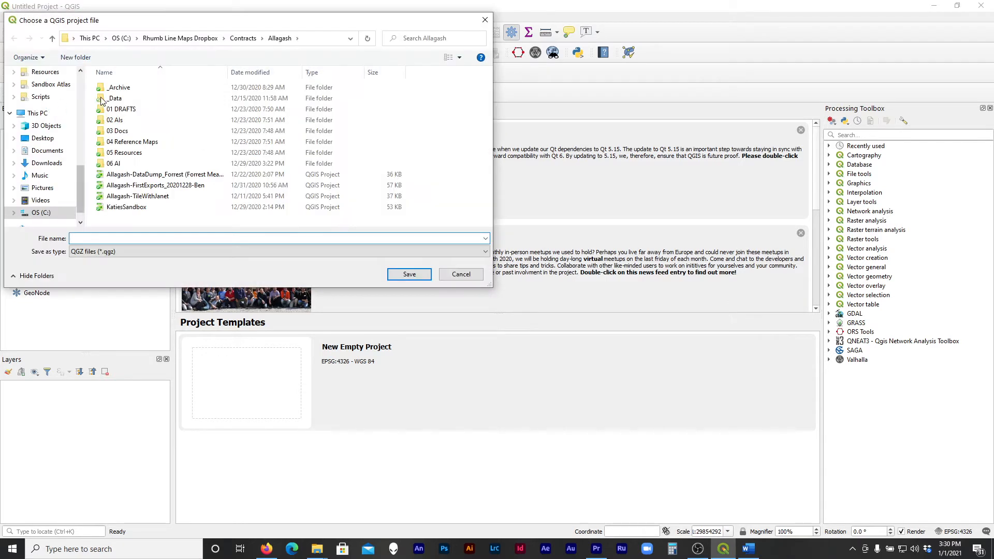
click(53, 138)
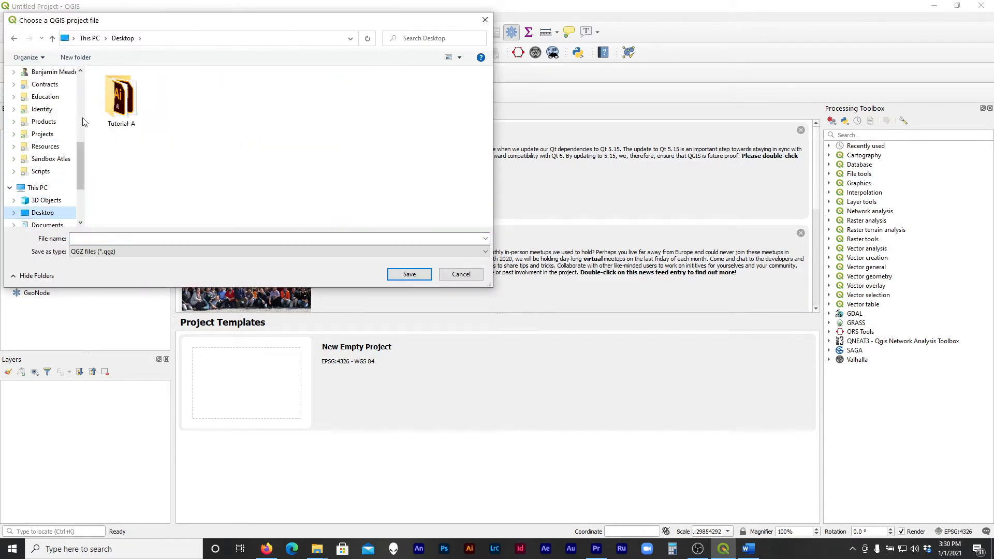
double_click(118, 99)
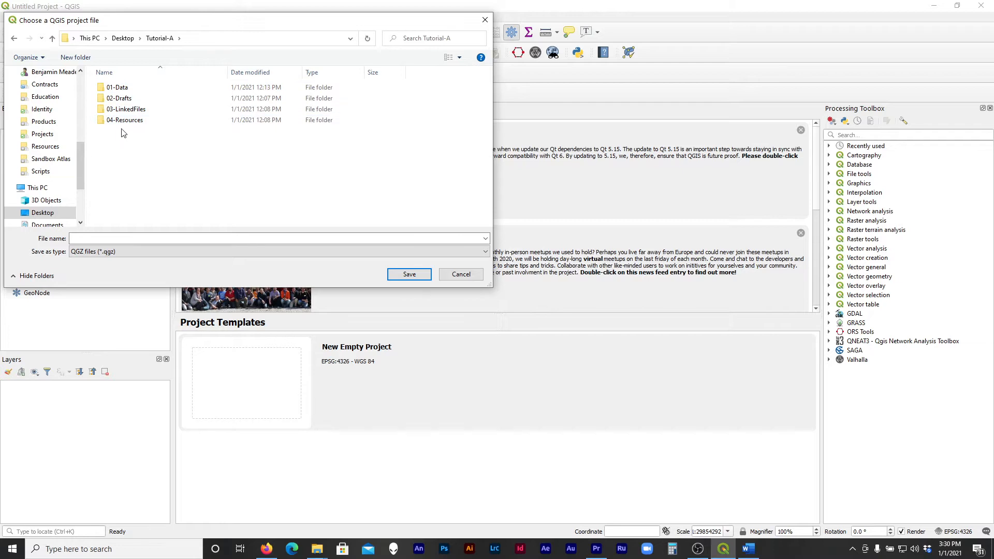
click(148, 238)
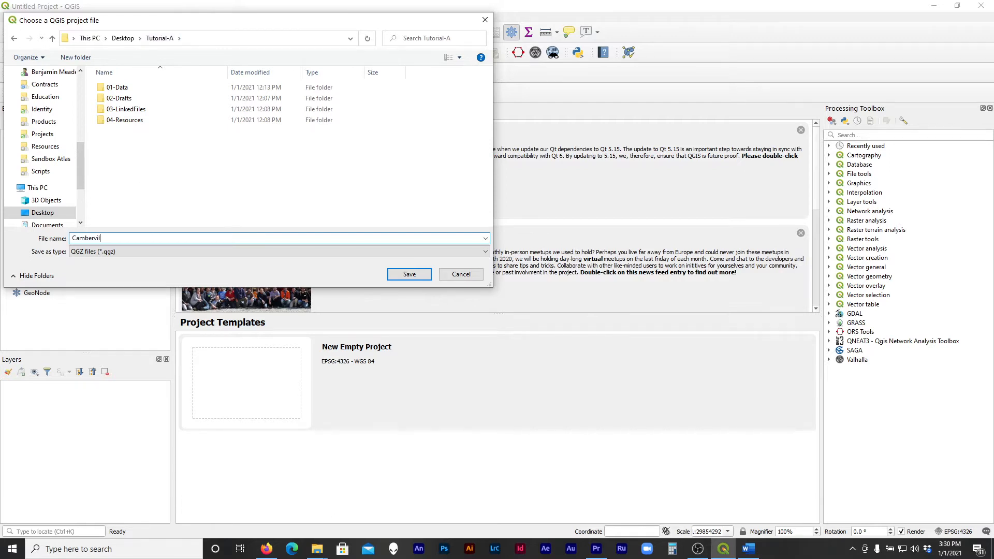
text(Camberville)
key(Return)
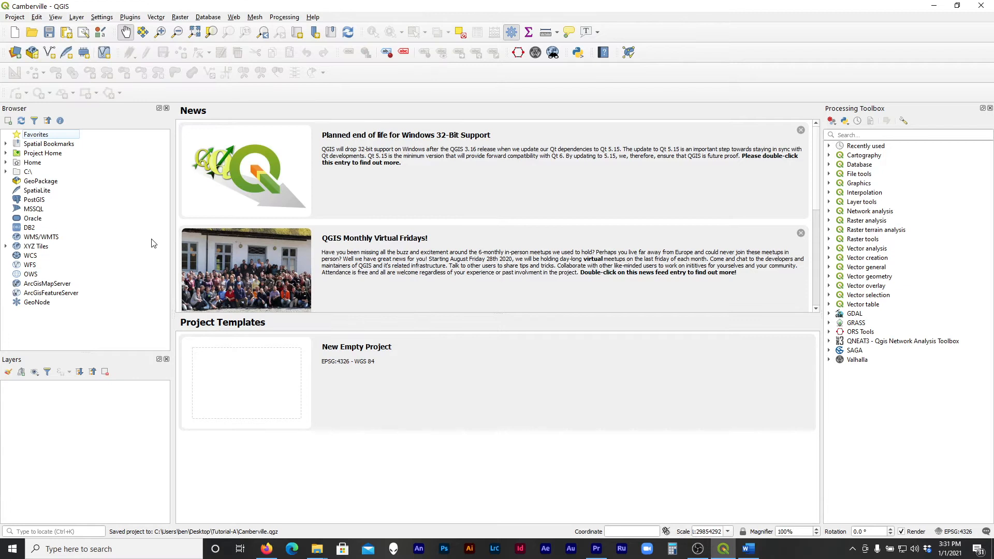
Expand Project Home and its 01-Data folder in the browser tree
click(61, 153)
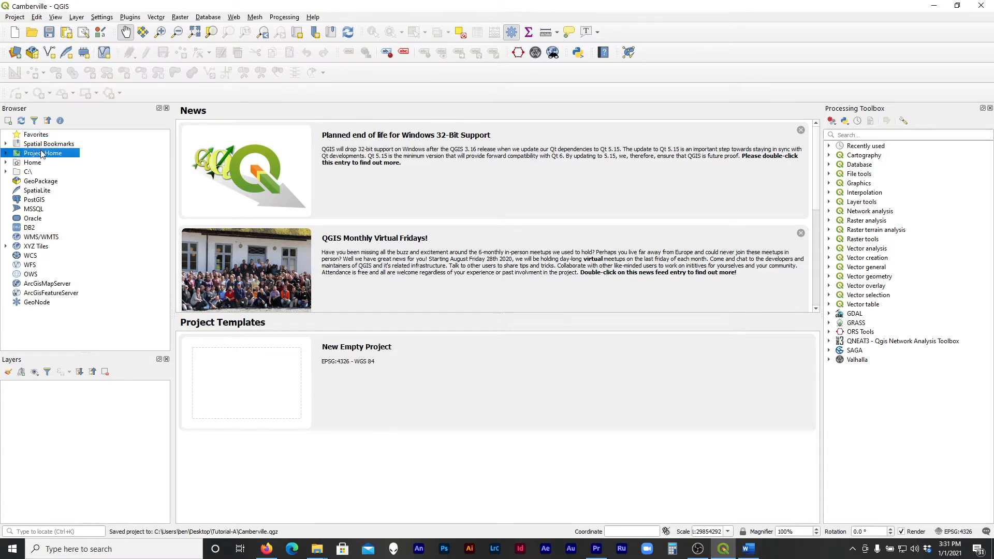
click(6, 154)
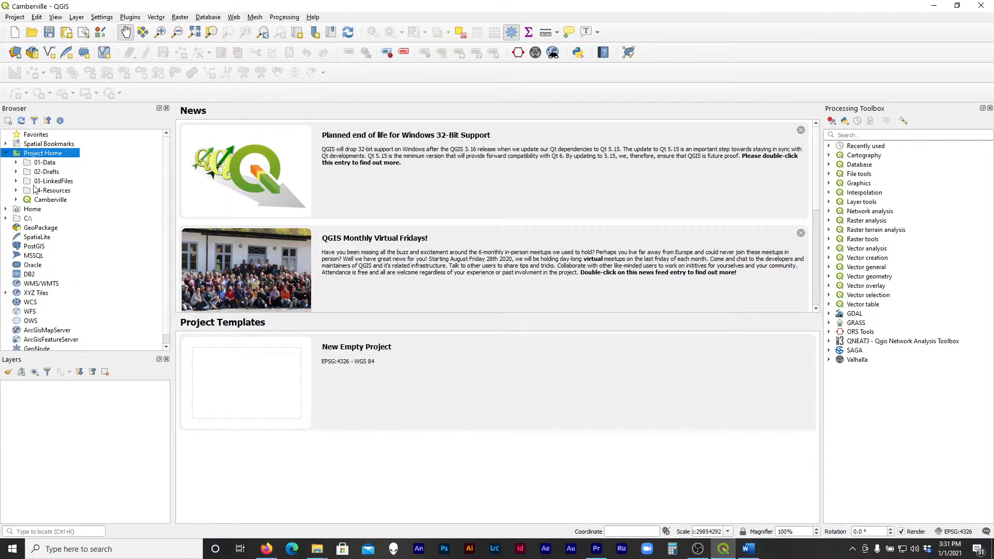
click(16, 162)
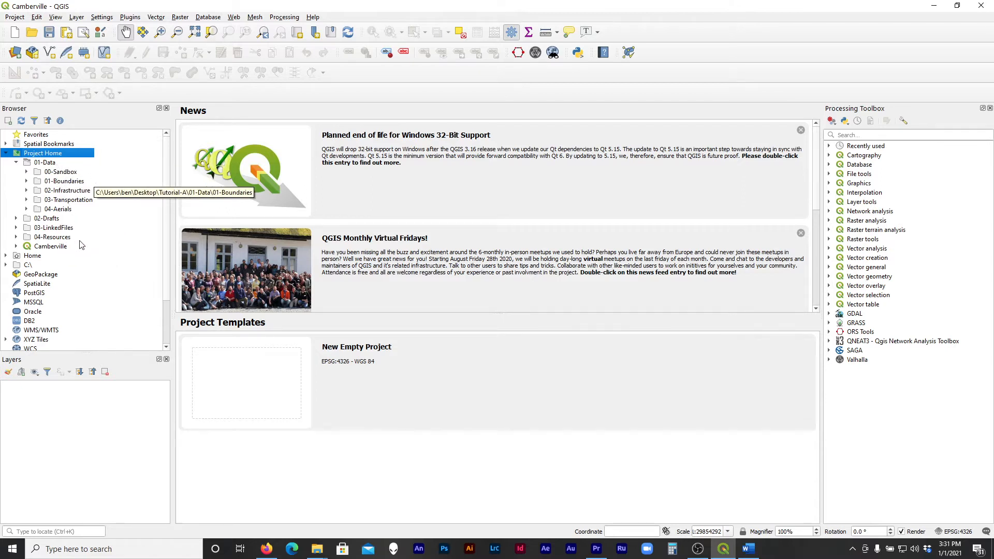
click(50, 164)
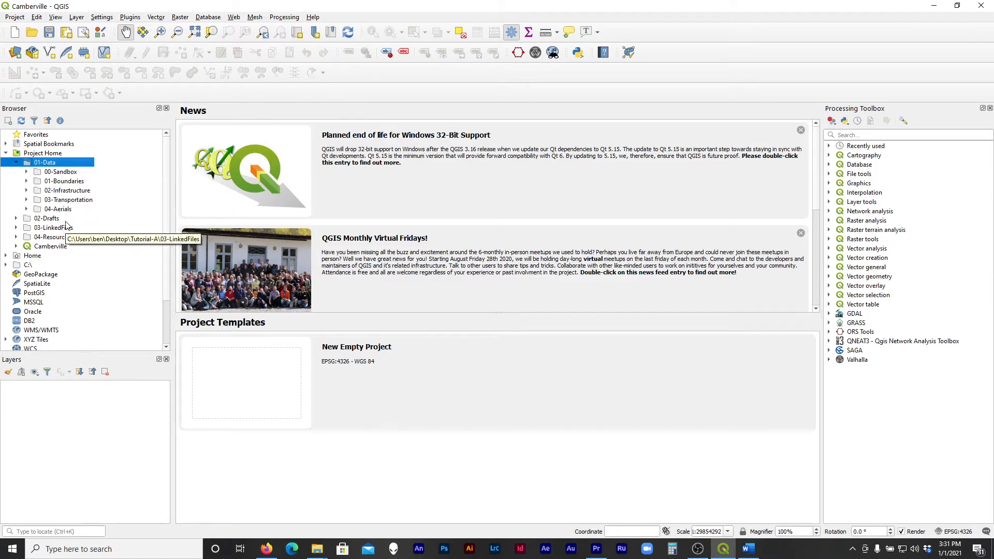
Review the 01-Data subfolders: 00-Sandbox, 01-Boundaries, 02-Infrastructure, 03-Transportation and 04-Aerials
click(32, 180)
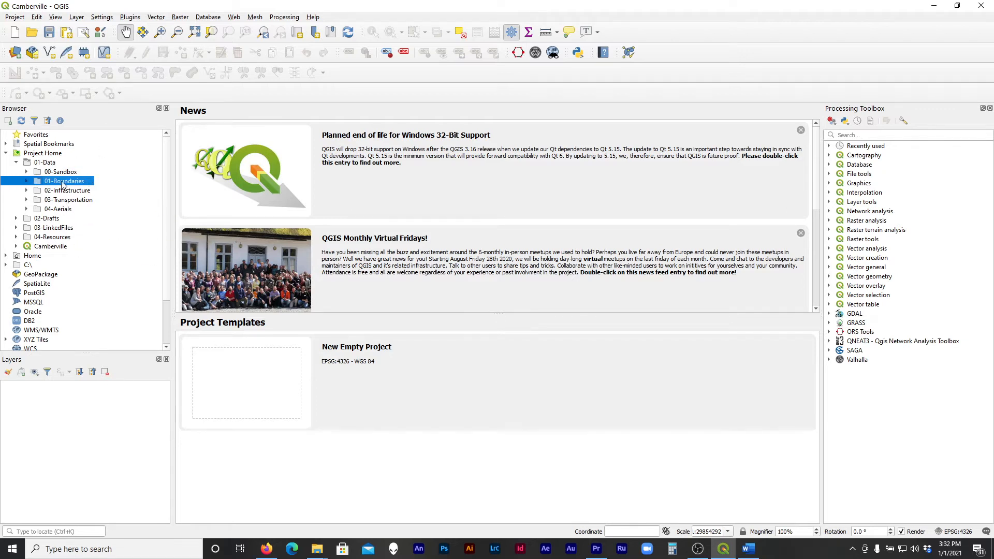
click(66, 173)
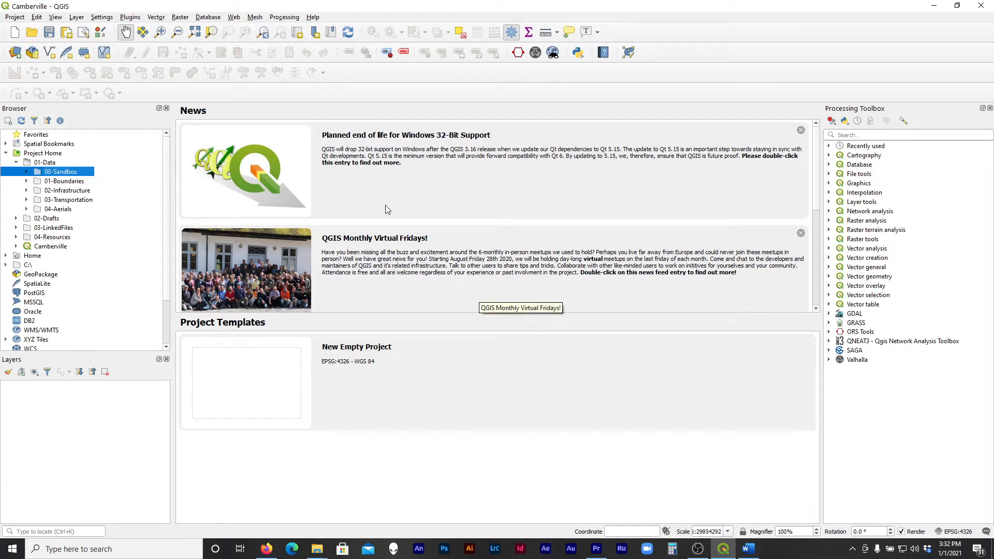
click(61, 182)
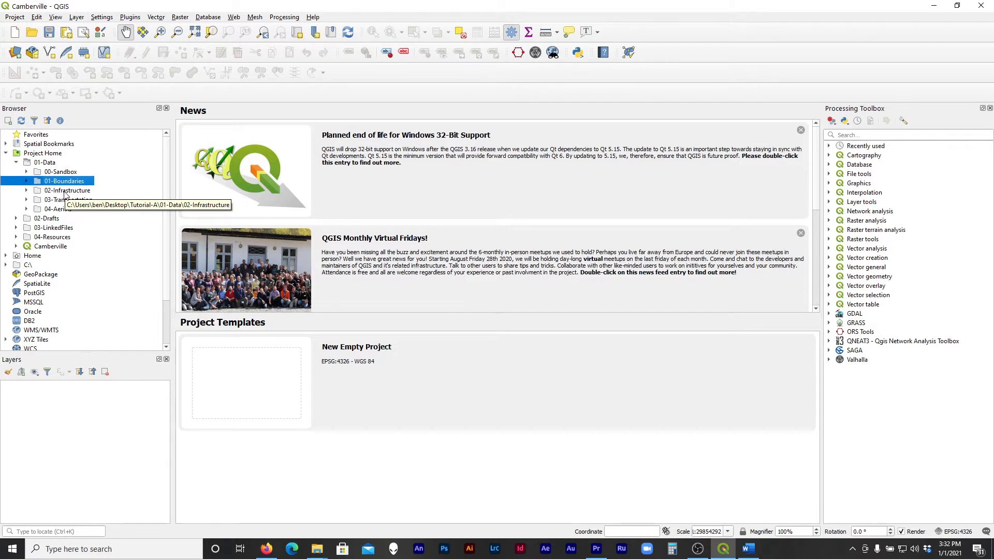
click(64, 190)
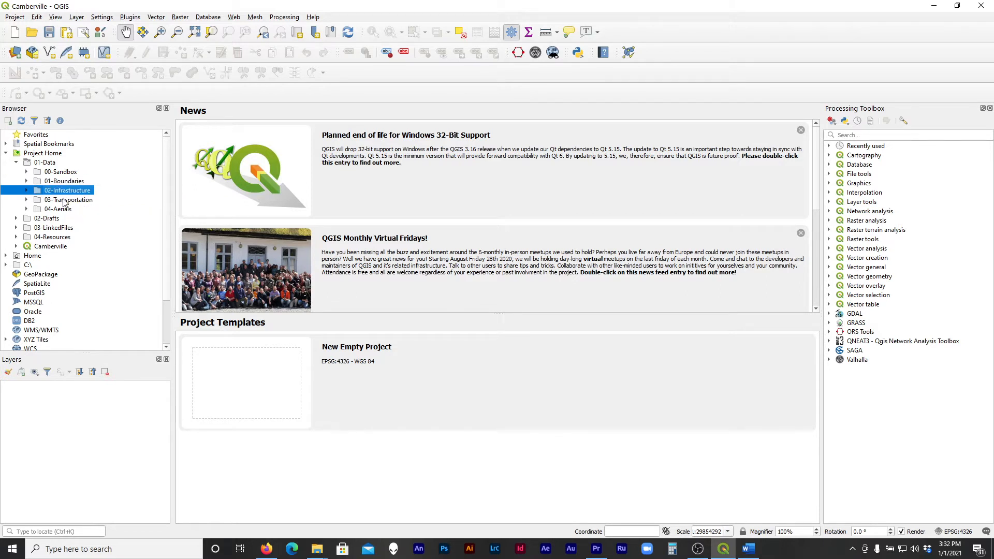
click(64, 201)
click(64, 209)
click(70, 182)
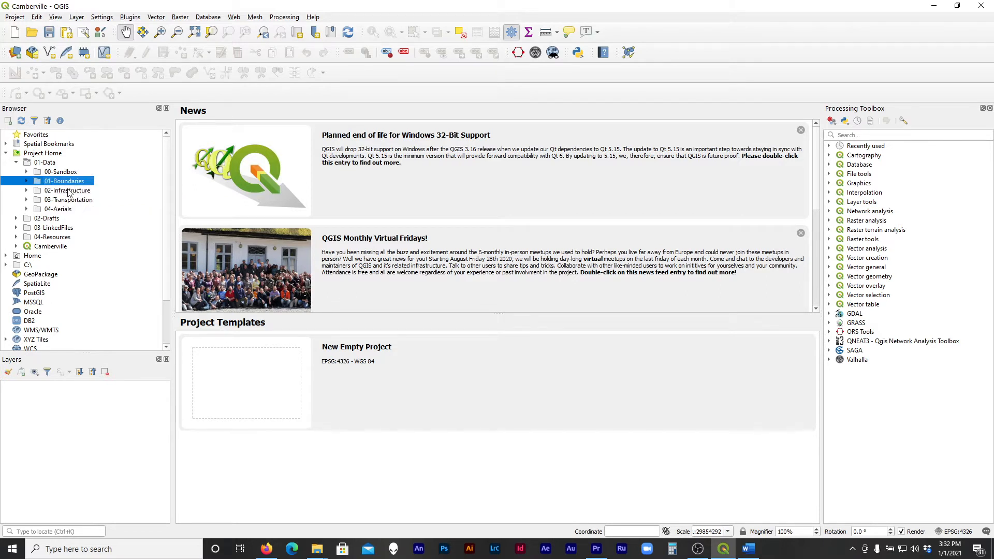
click(71, 191)
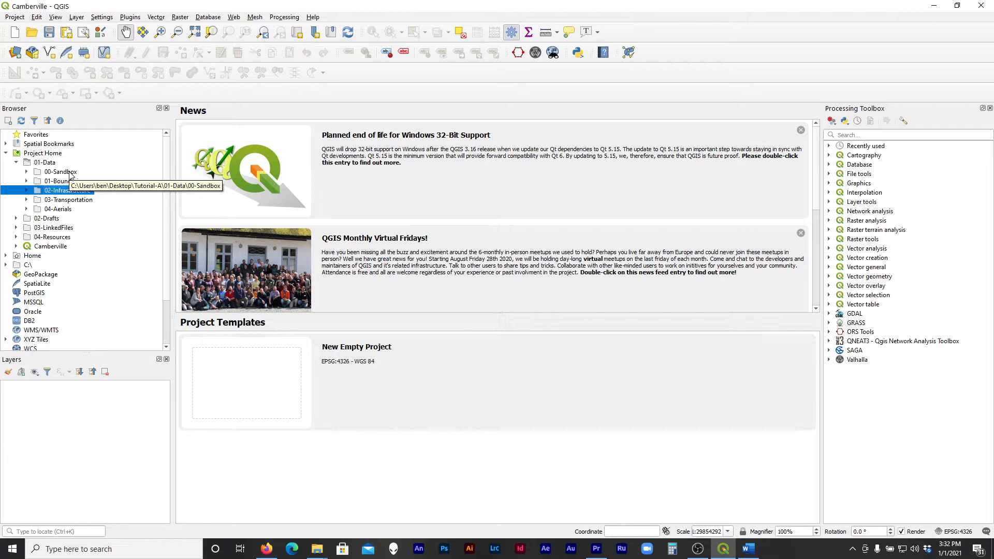
click(73, 173)
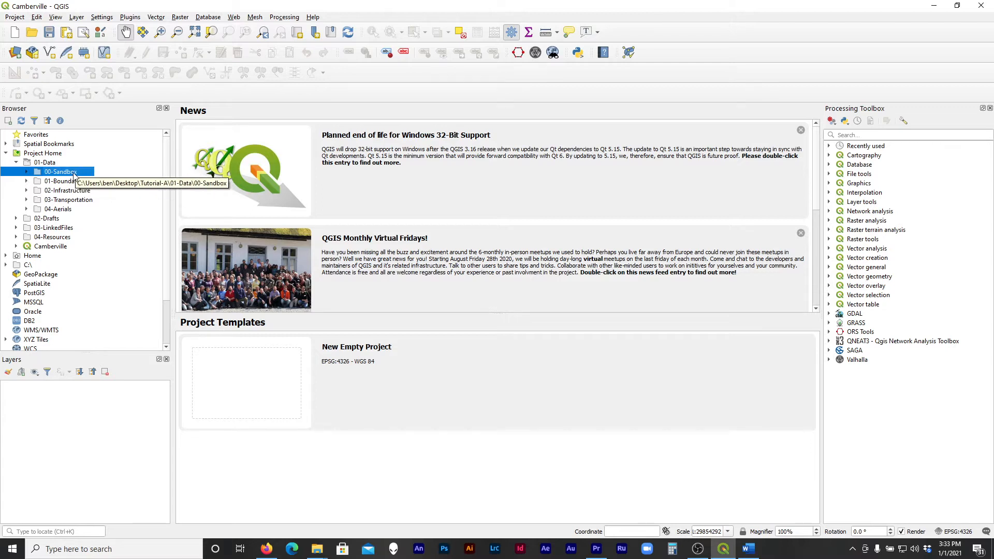
click(67, 199)
Expand the 01-Boundaries and 03-Transportation folders and add Road_Centerlines.shp to the map
click(27, 181)
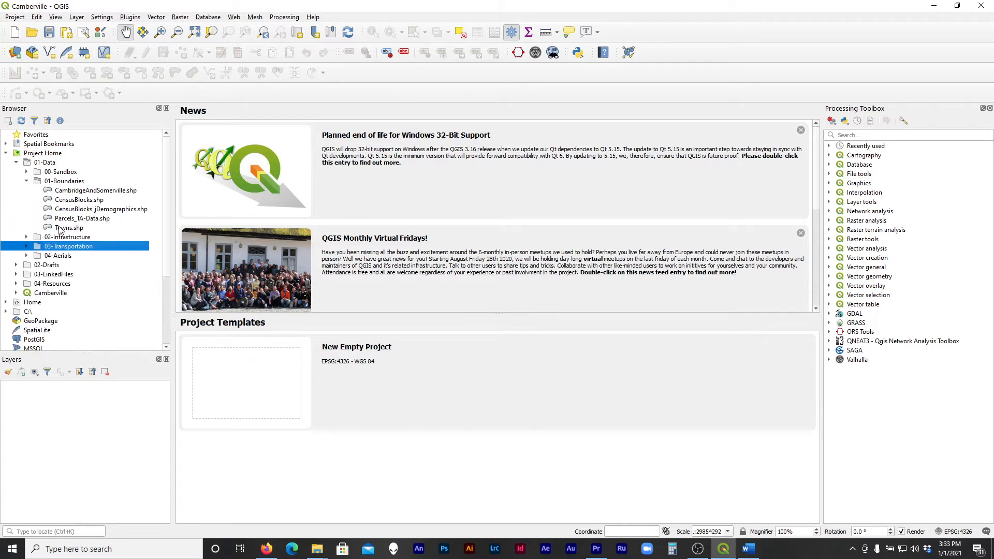
click(27, 247)
click(98, 293)
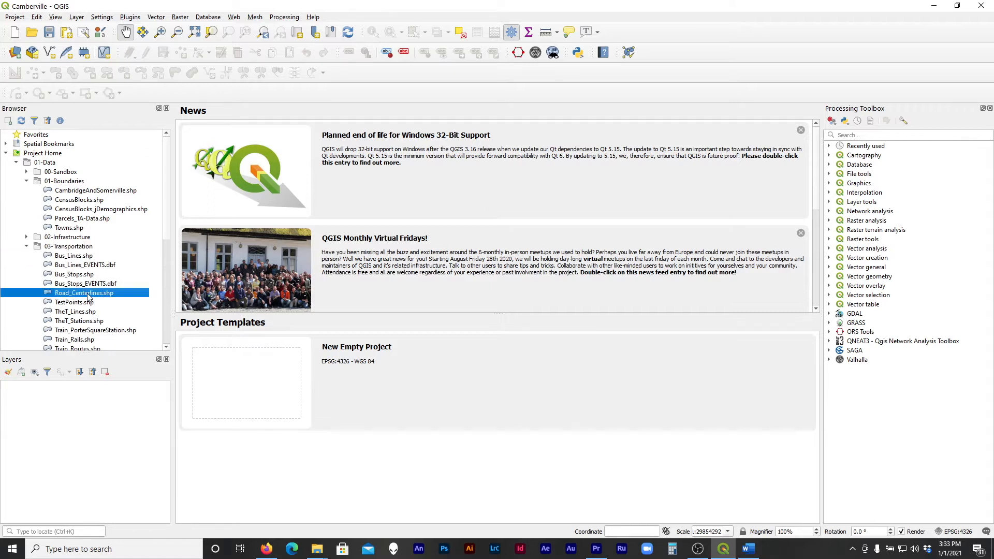
double_click(87, 294)
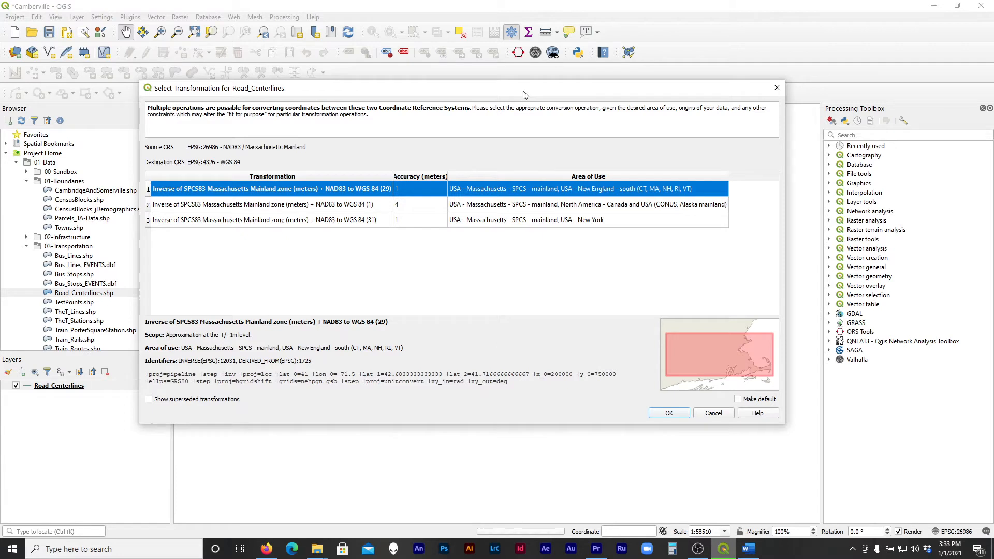
Compare the coordinate transformations offered for Road_Centerlines and accept Inverse of SPCS83 Massachusetts Mainland zone (meters) + NAD83 to WGS 84 (29)
drag(523, 91, 475, 75)
drag(734, 408, 941, 469)
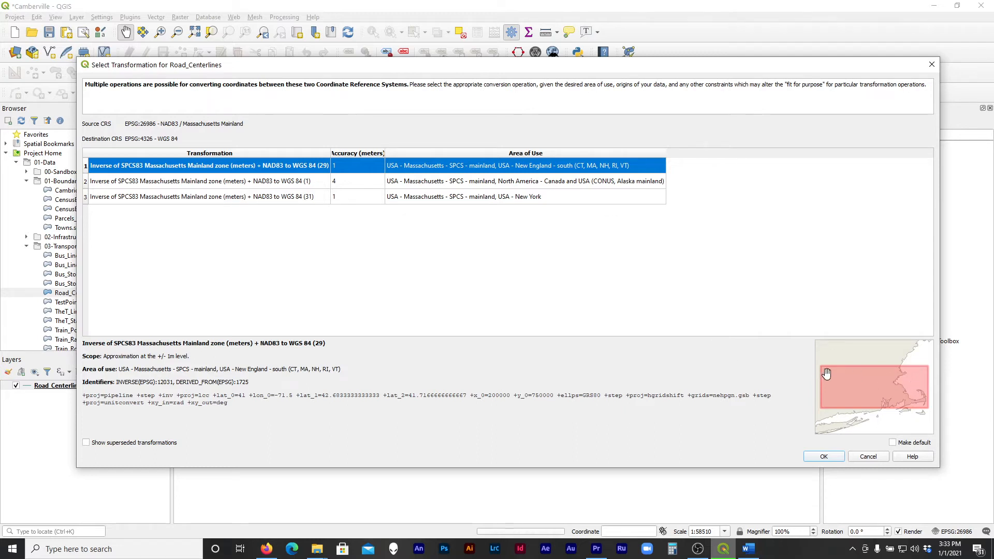
click(548, 179)
click(549, 197)
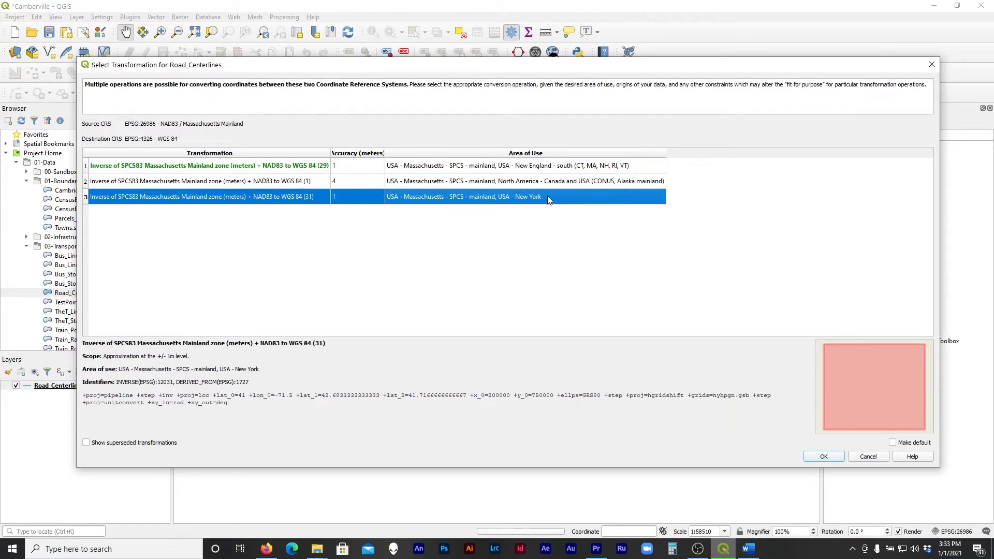
click(552, 186)
click(551, 166)
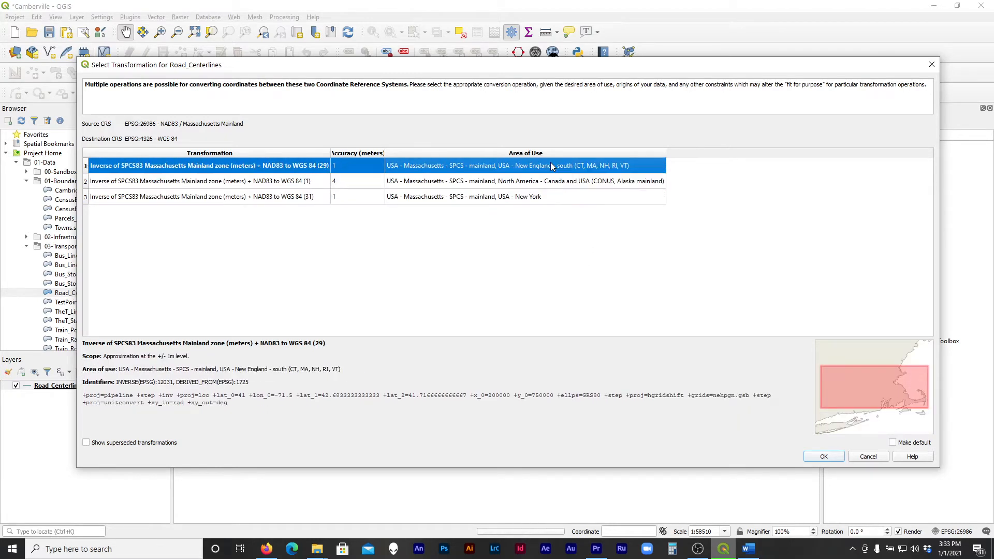
click(548, 182)
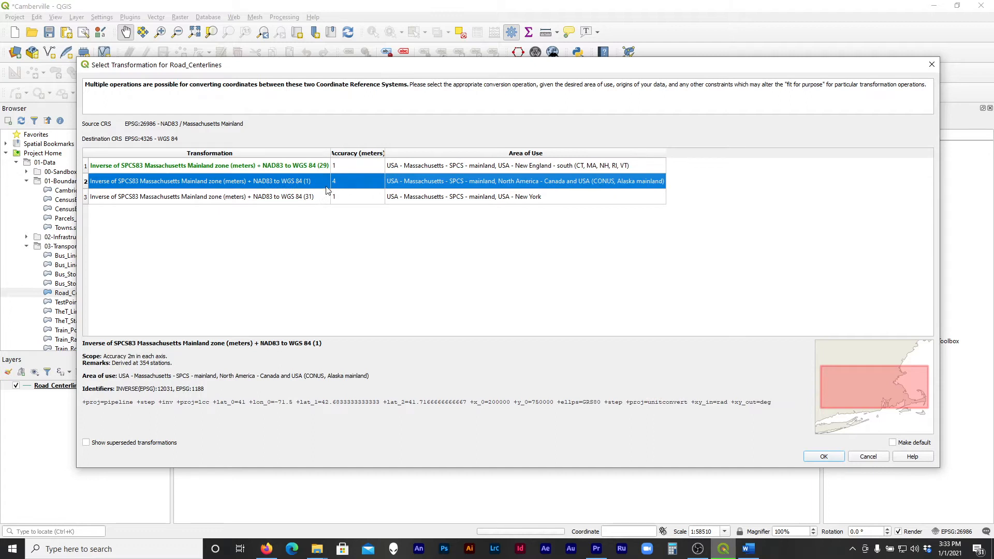
click(336, 172)
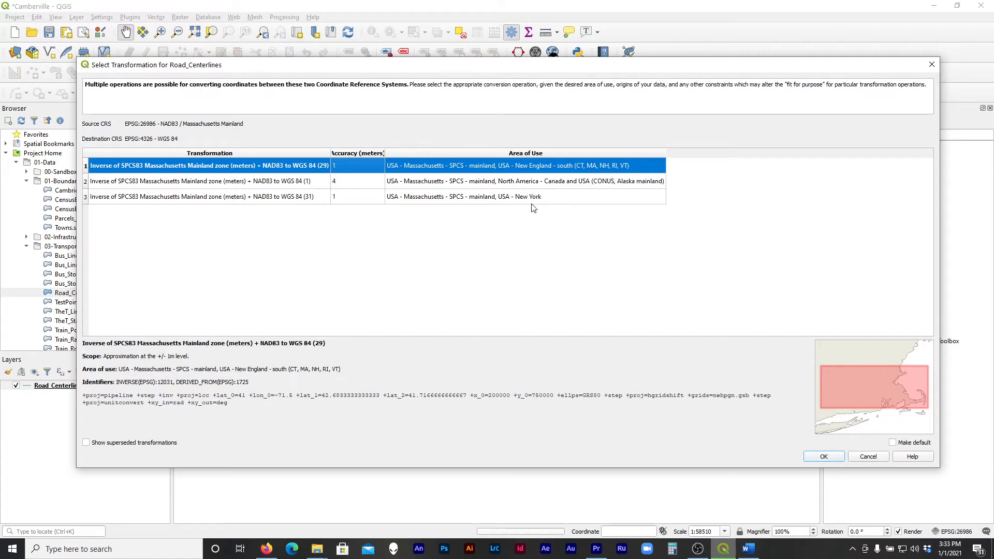
click(836, 460)
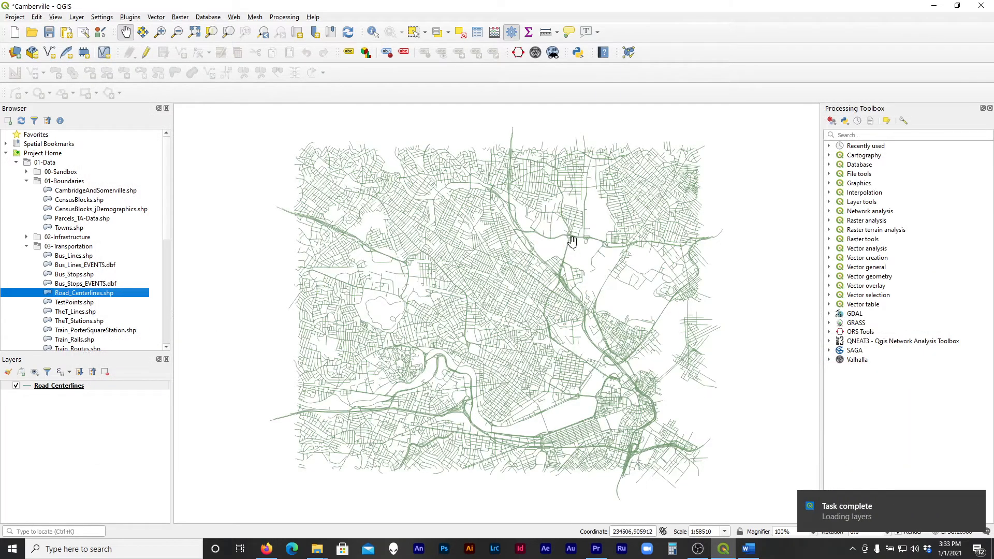
Collapse the 03-Transportation folder and add OpenSpace_Source.shp and OpenSpace_Subset.shp from the 02-Infrastructure folder to the map
drag(531, 339, 517, 341)
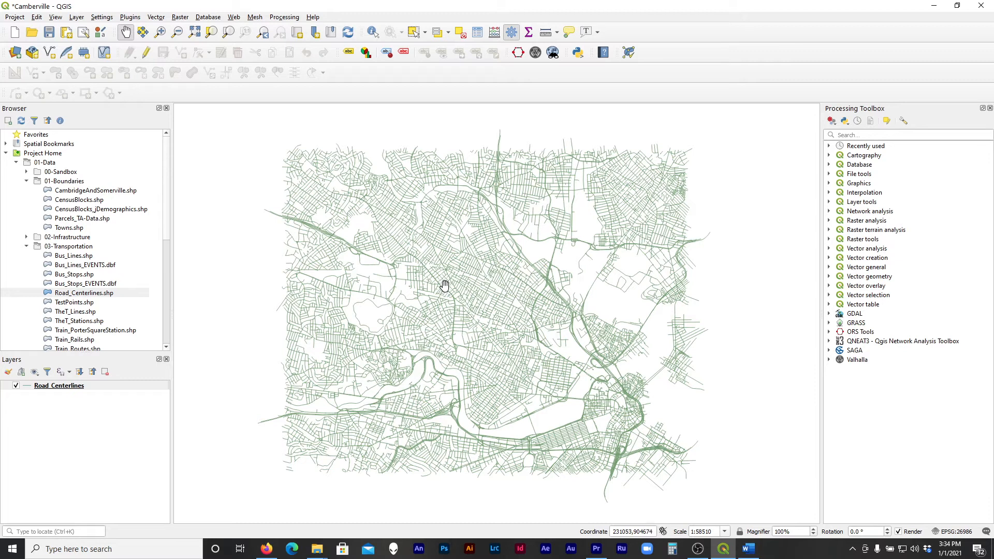
click(27, 247)
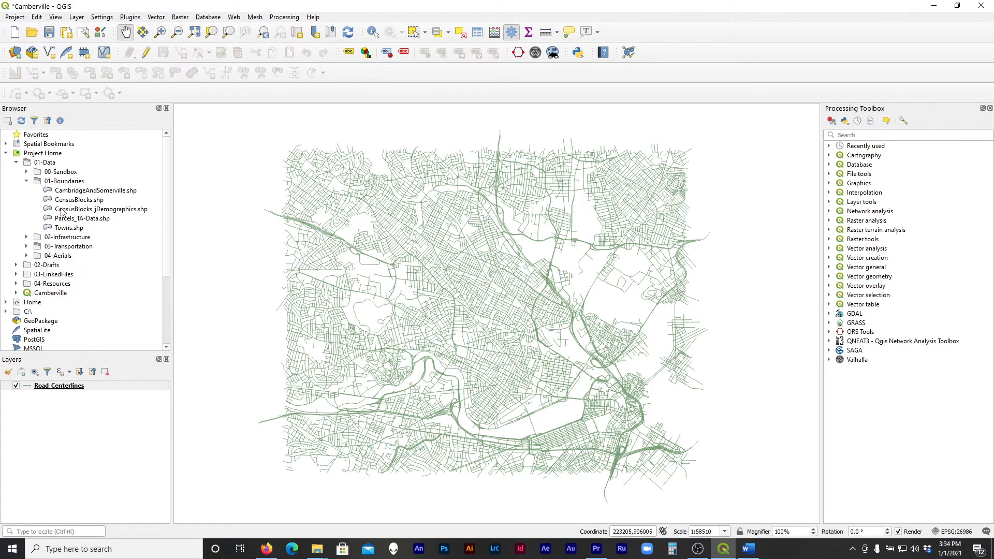
click(26, 238)
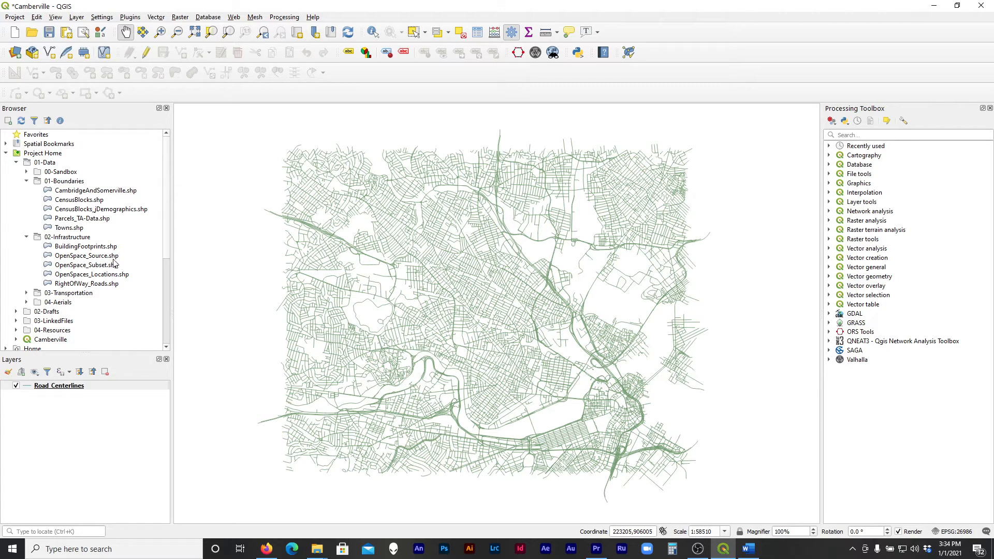
click(113, 257)
double_click(102, 261)
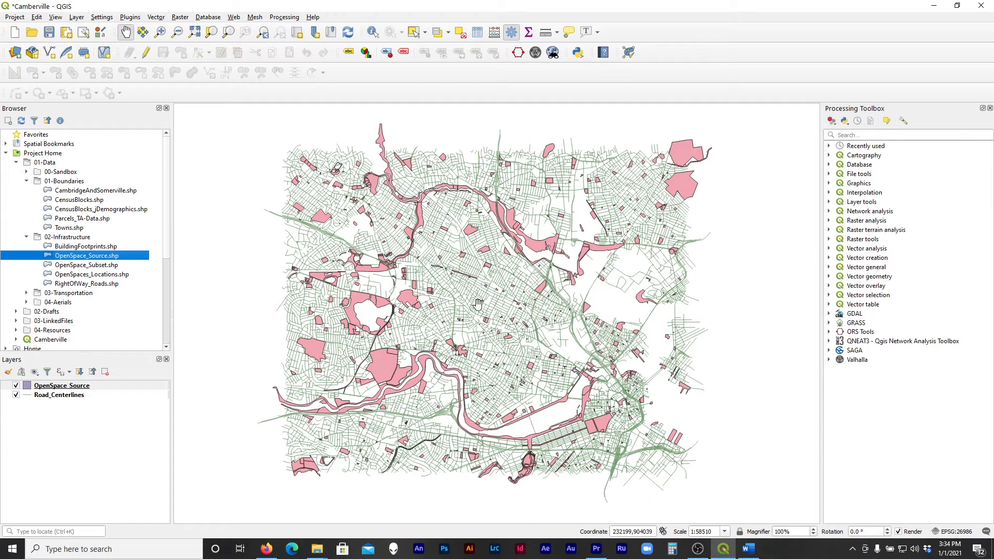
double_click(109, 268)
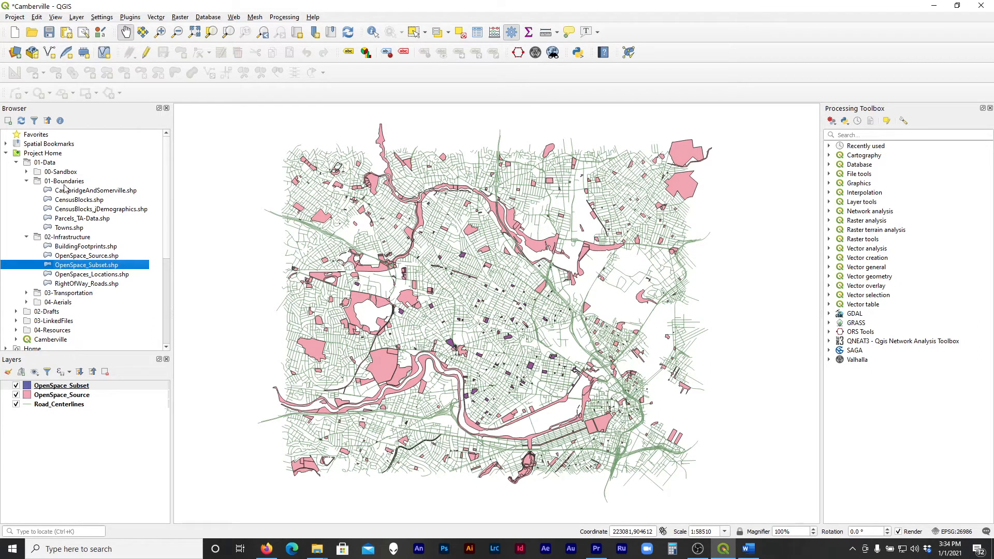
Hide the OpenSpace_Source layer and add OpenSpaces_Locations.shp from the 02-Infrastructure folder to the map
click(17, 396)
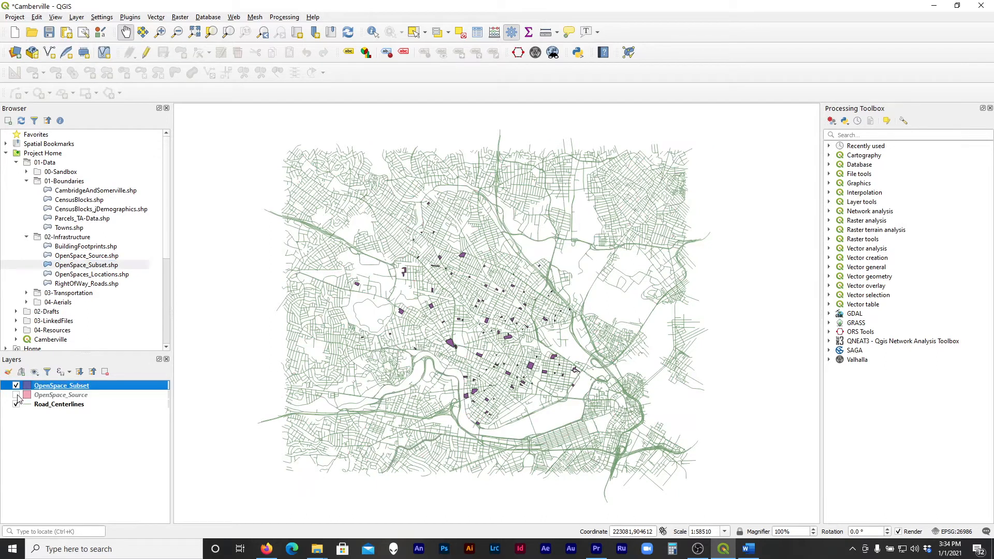
scroll(465, 333, up, 1)
drag(494, 341, 482, 313)
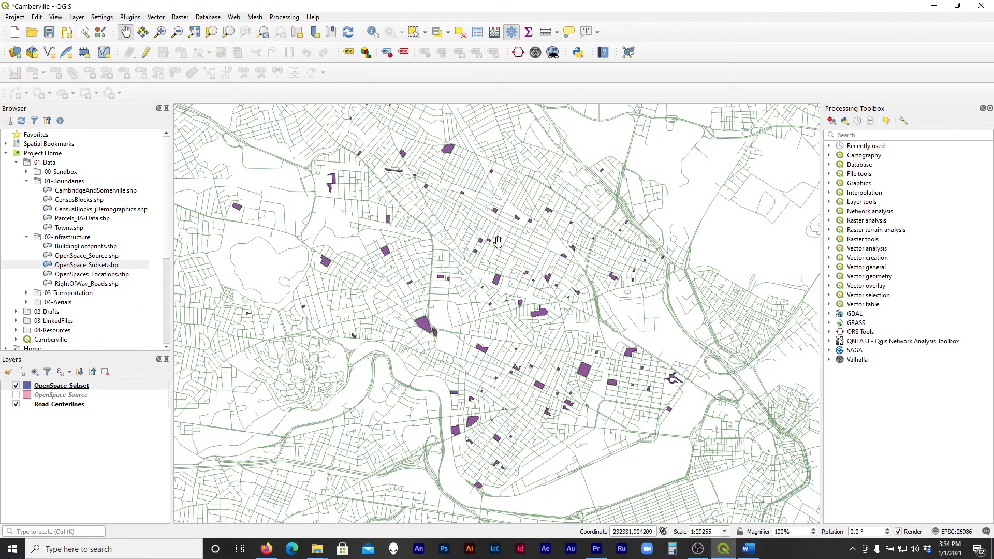
drag(496, 241, 496, 257)
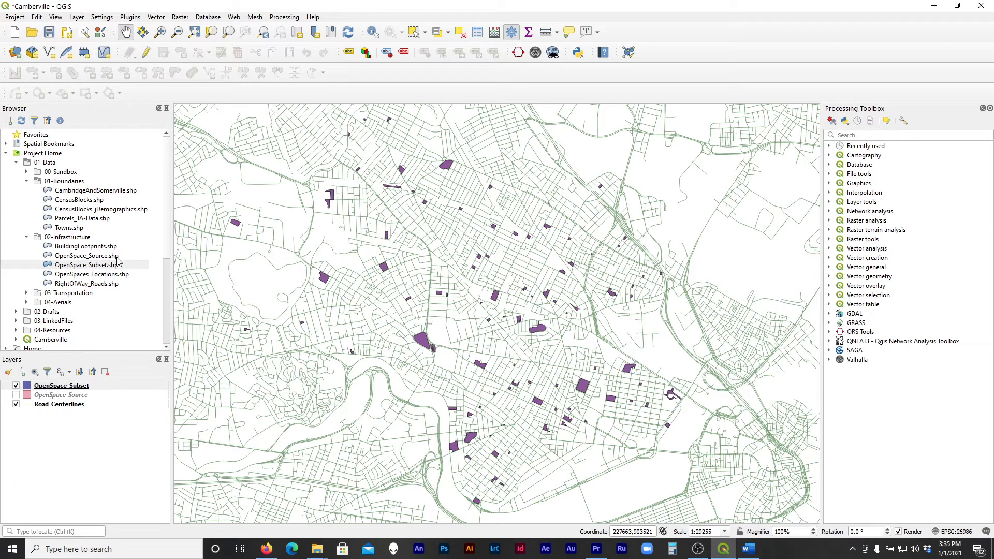
click(100, 275)
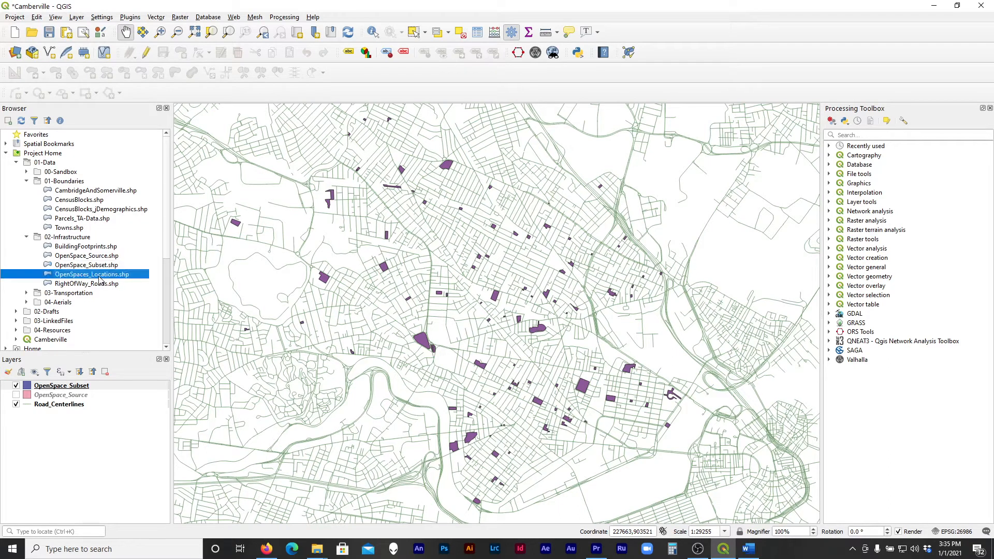
double_click(100, 278)
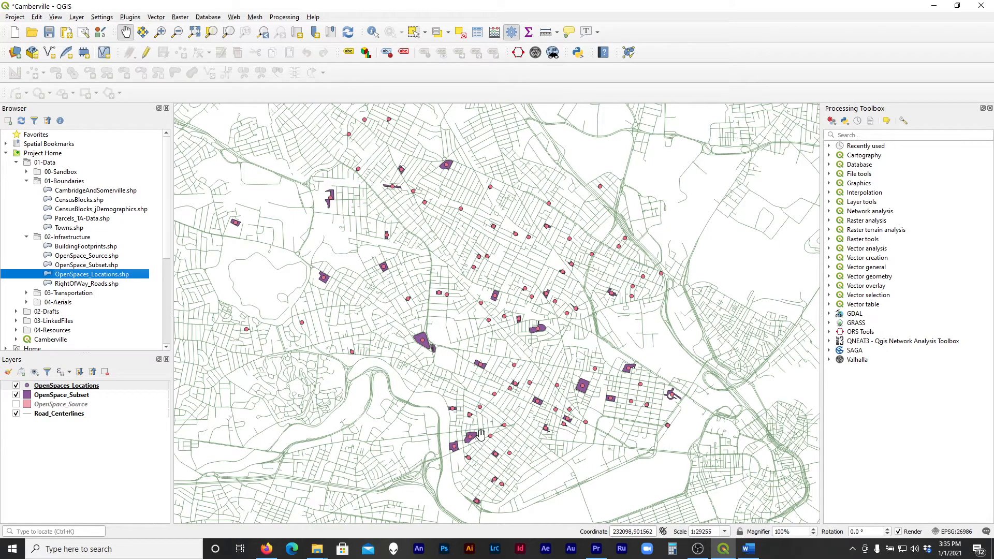
Examine how the OpenSpaces_Locations points relate to the OpenSpace_Subset polygons and the surrounding road network
scroll(422, 340, up, 2)
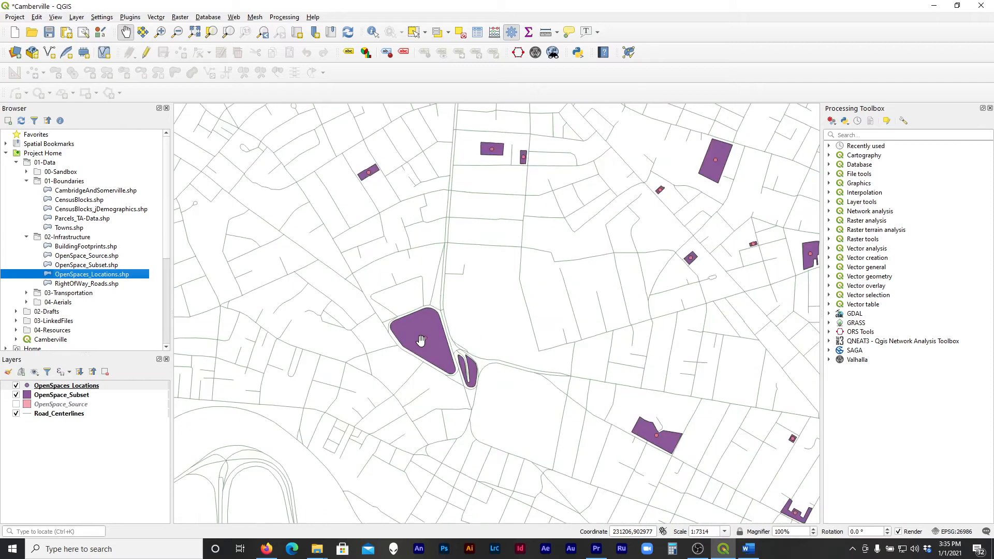
scroll(421, 340, up, 1)
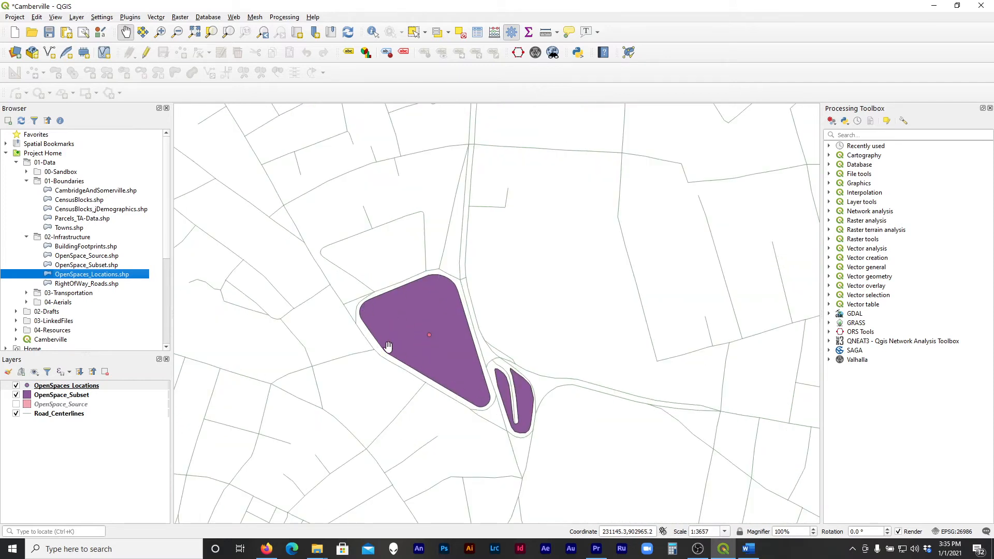
scroll(448, 415, down, 2)
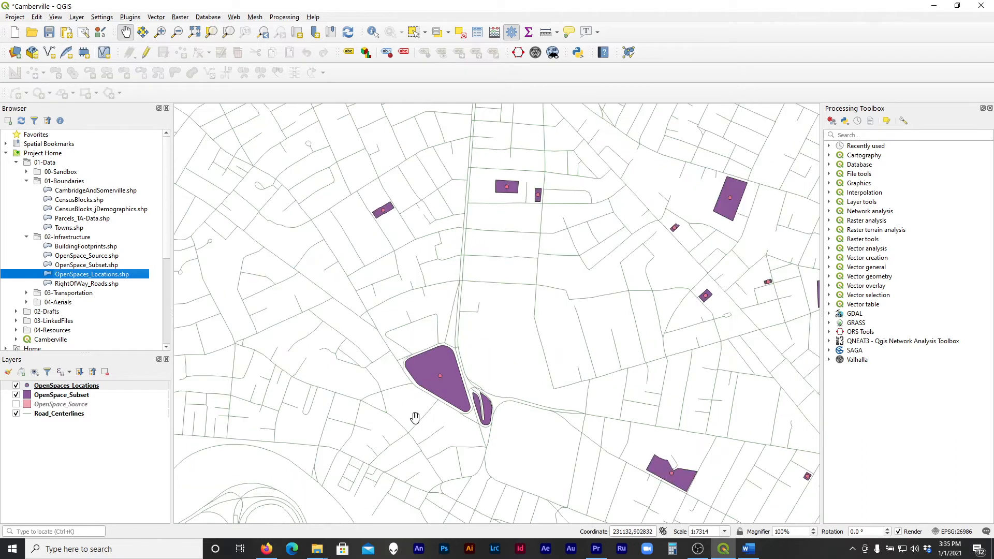
drag(485, 421, 512, 373)
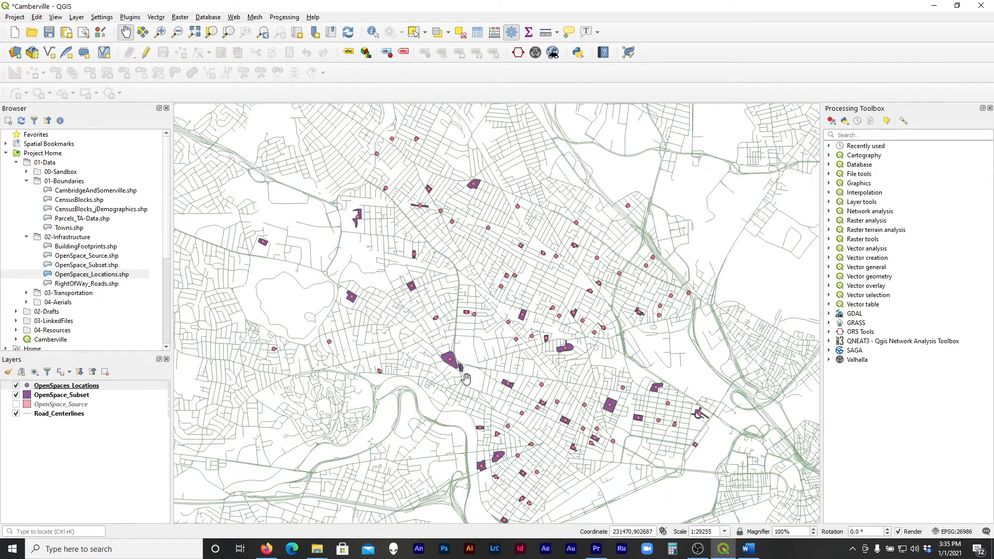
scroll(460, 378, up, 1)
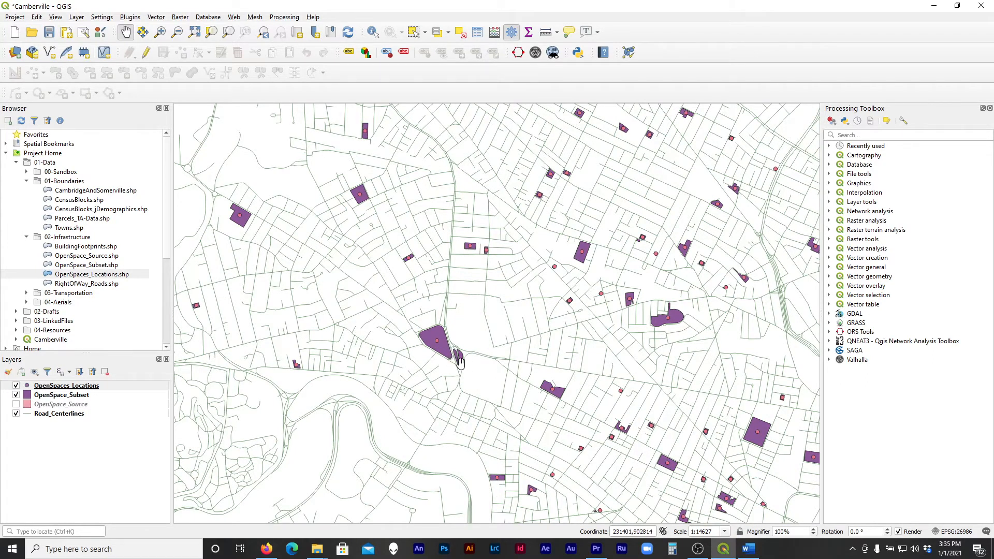
scroll(396, 332, down, 1)
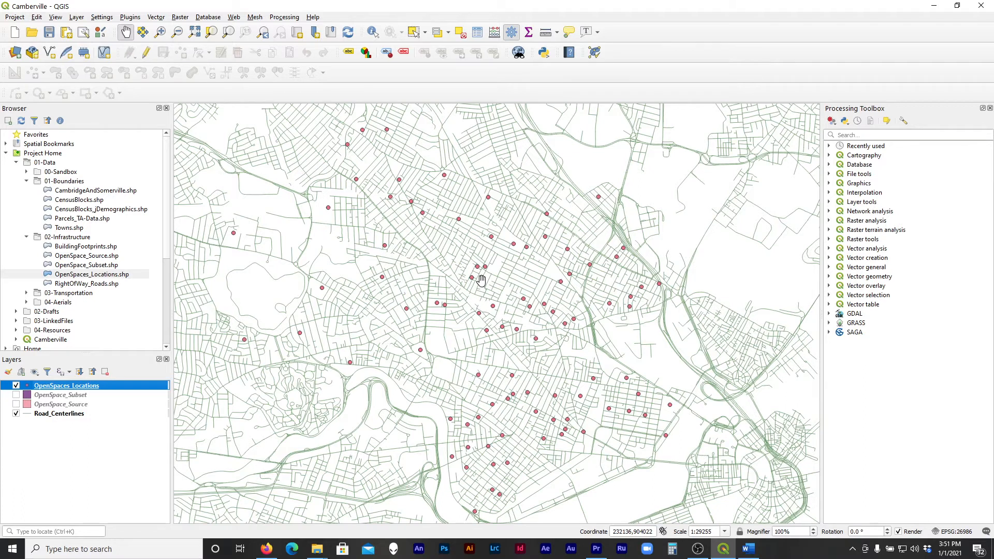
scroll(482, 280, up, 2)
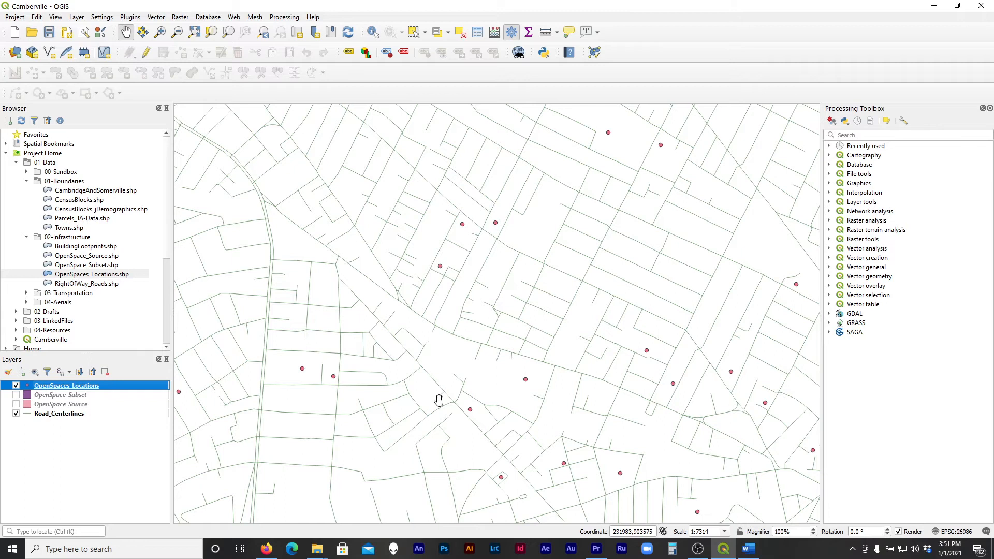
scroll(439, 401, down, 1)
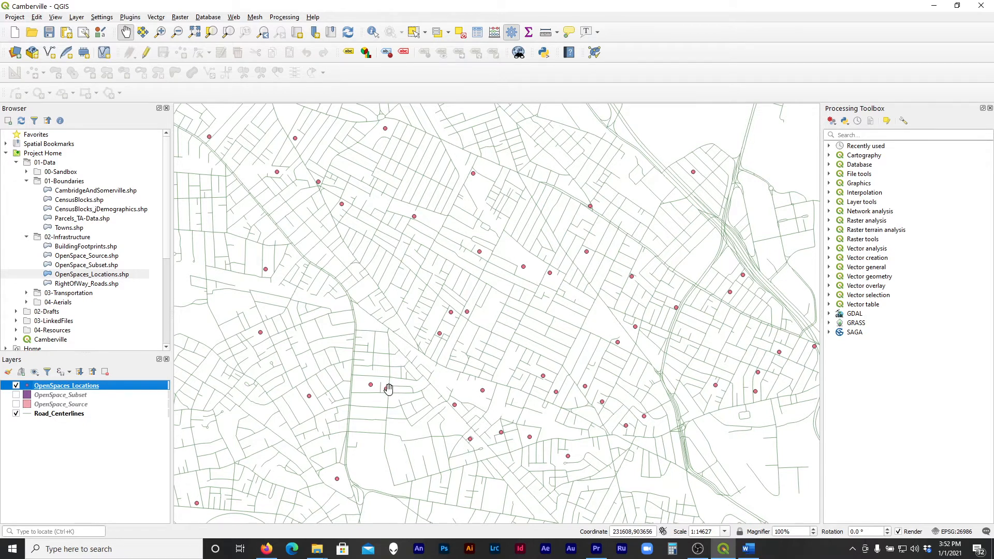
drag(364, 277, 431, 288)
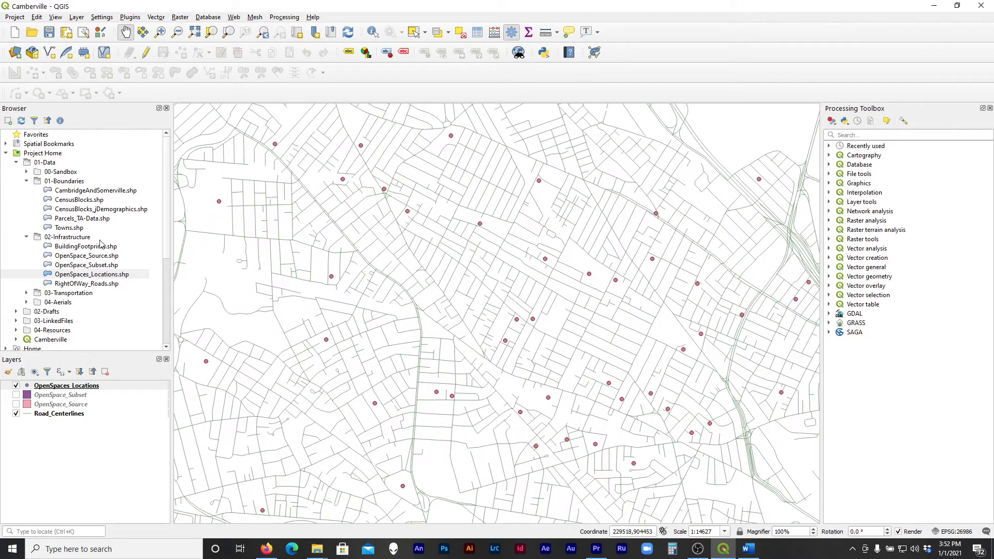
Expand the 03-Transportation folder and add Train_PorterSquareStation.shp to the map
click(27, 293)
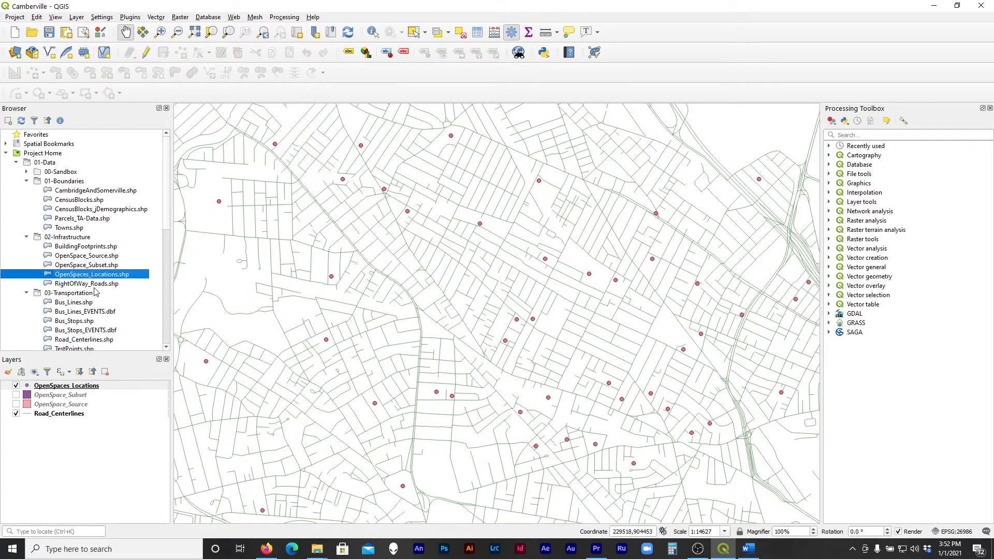
scroll(100, 292, down, 3)
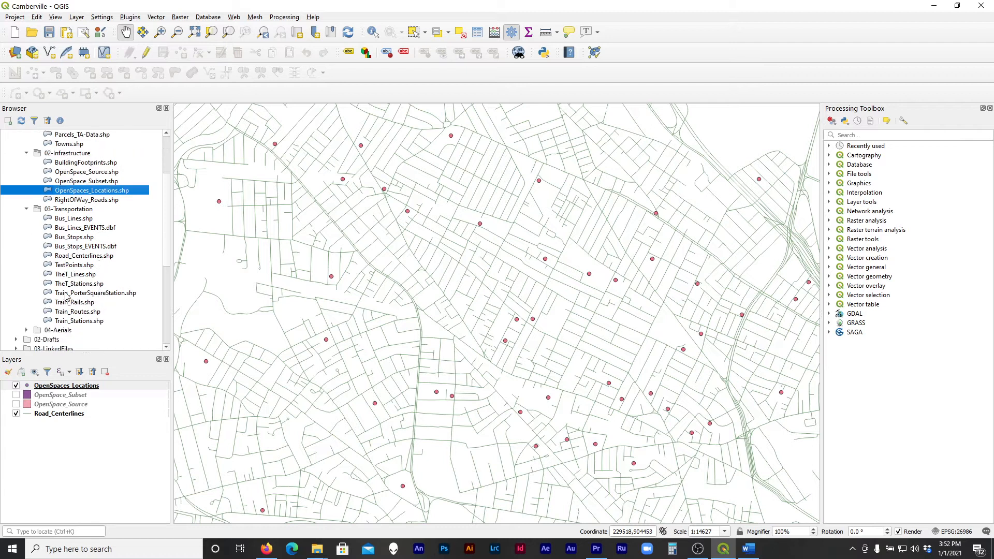
click(67, 294)
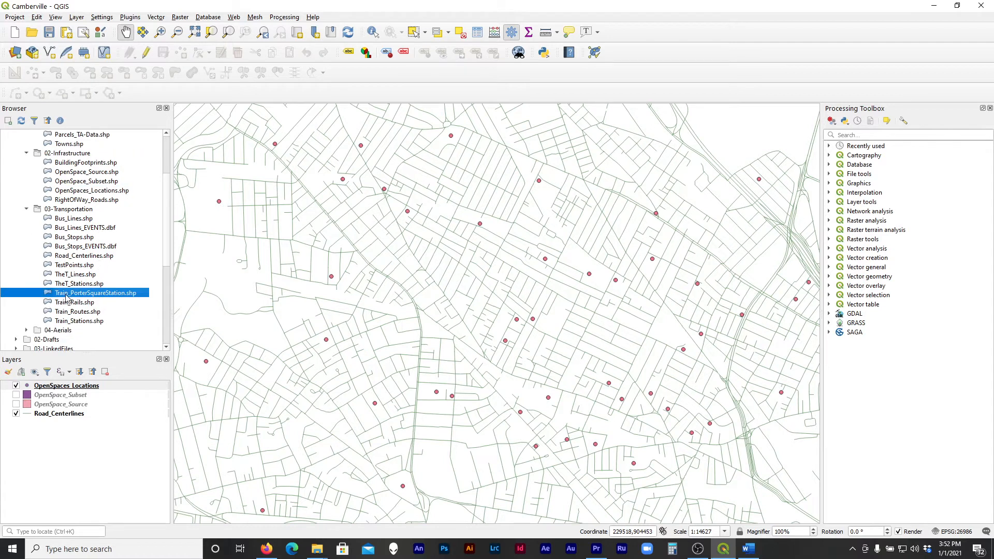
double_click(106, 293)
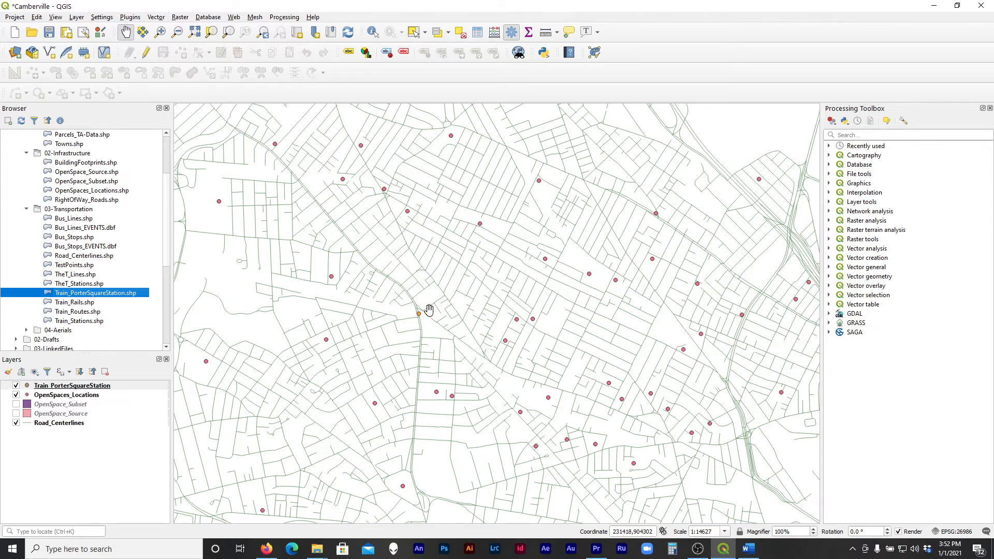
drag(427, 322, 485, 327)
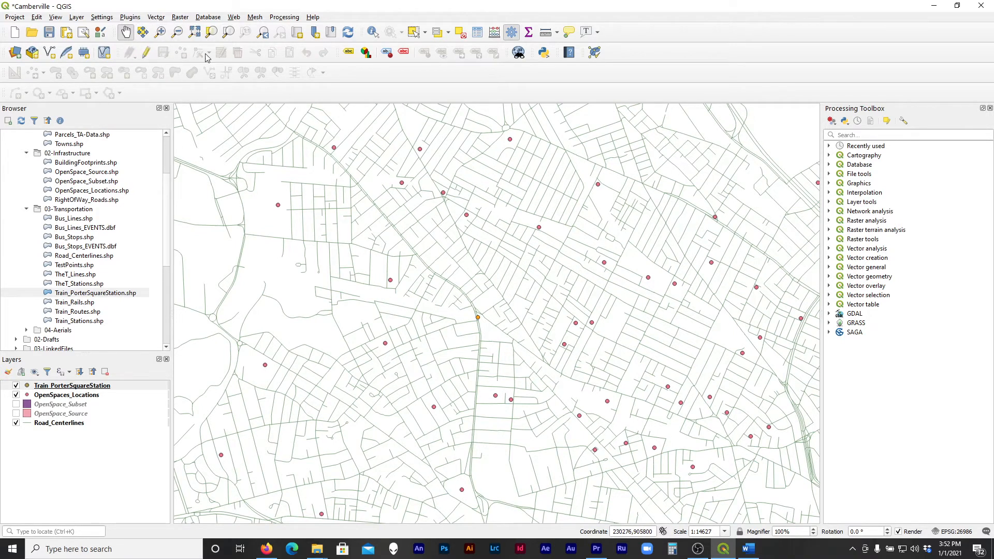
Open the plugin manager, search all plugins for QNEAT and install the QNEAT3 network analysis plugin
click(153, 17)
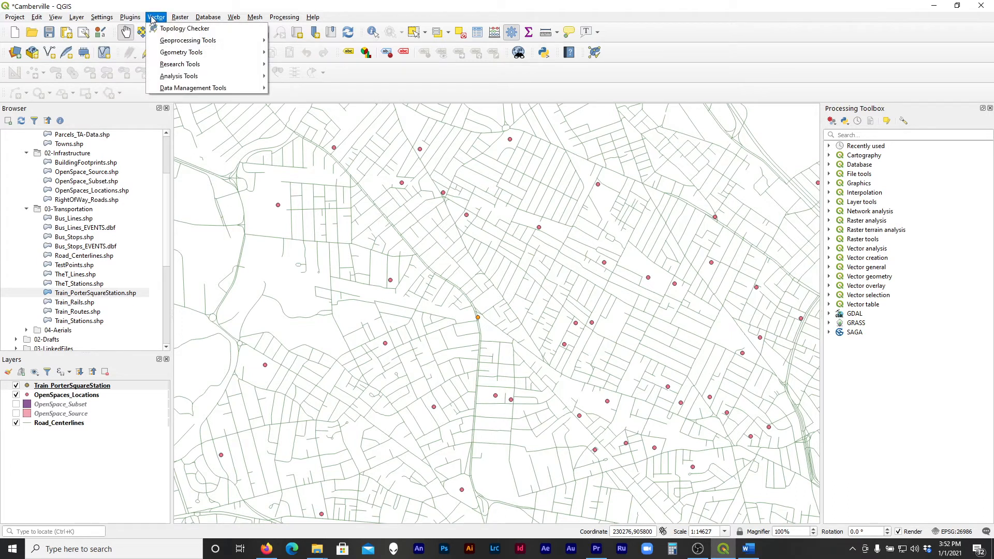
mouse_move(134, 21)
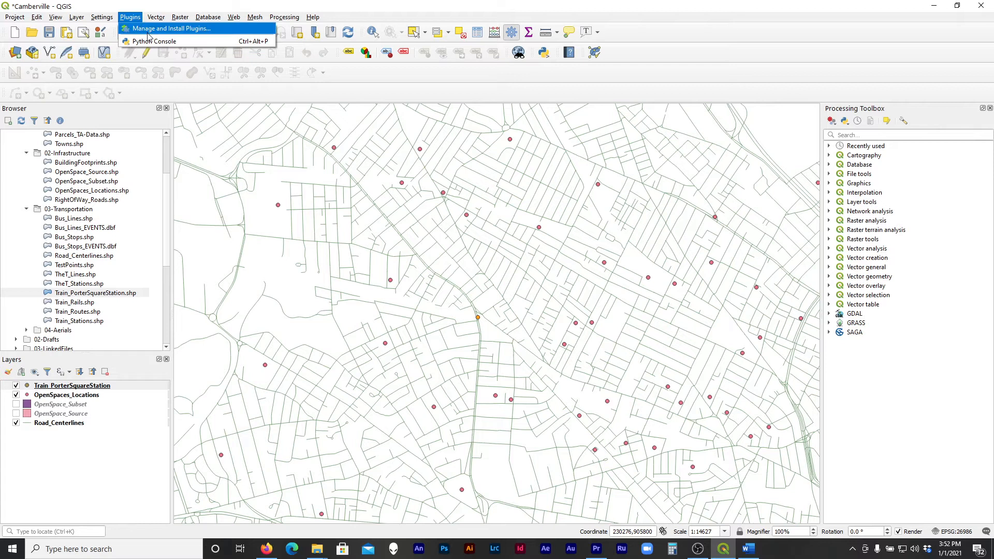
click(148, 34)
click(441, 177)
click(328, 180)
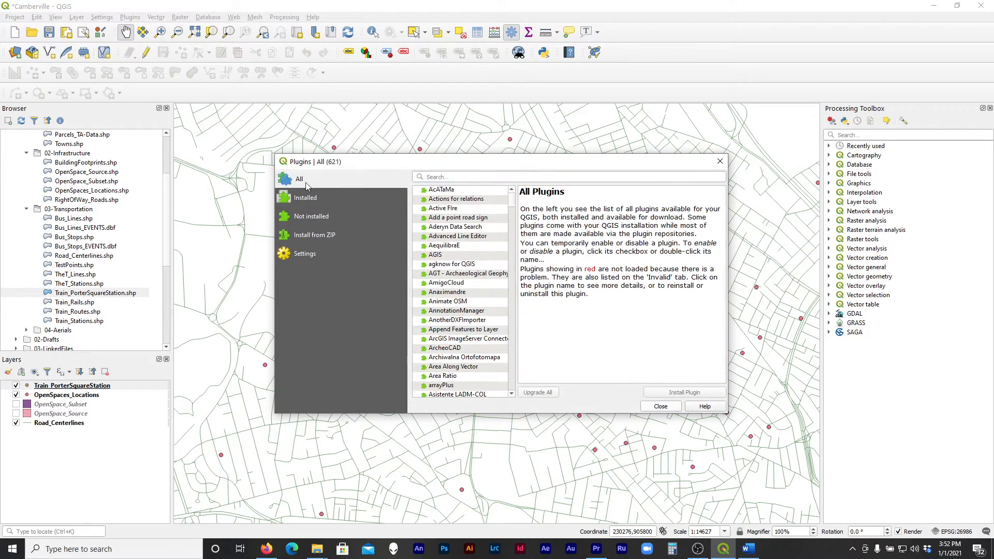
click(480, 177)
text(QNEAT)
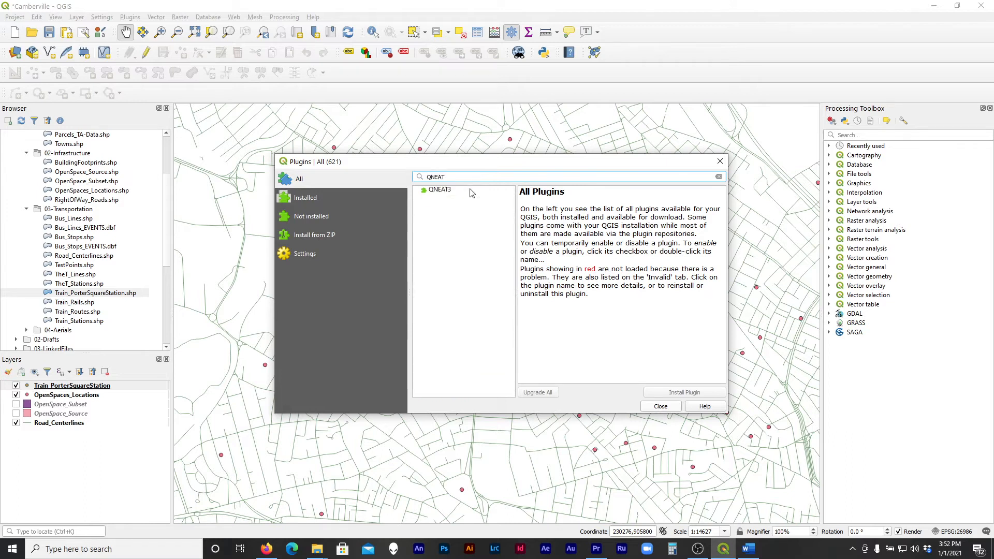
click(468, 191)
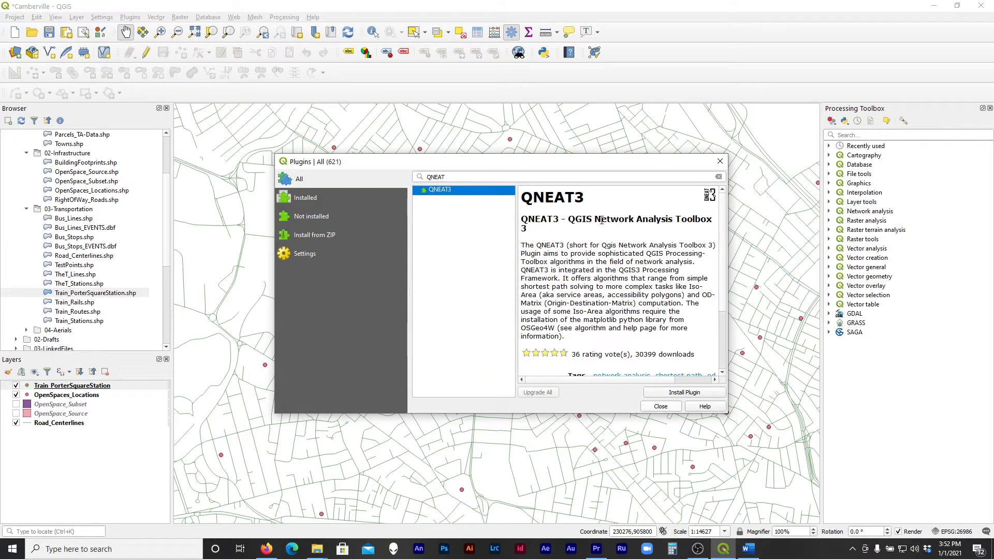
drag(601, 221, 655, 226)
click(655, 224)
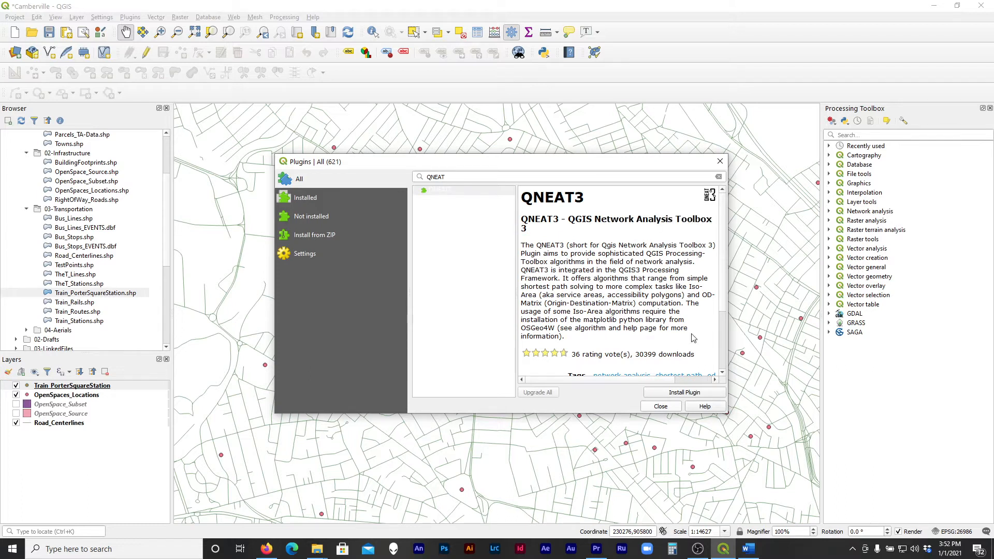
click(675, 395)
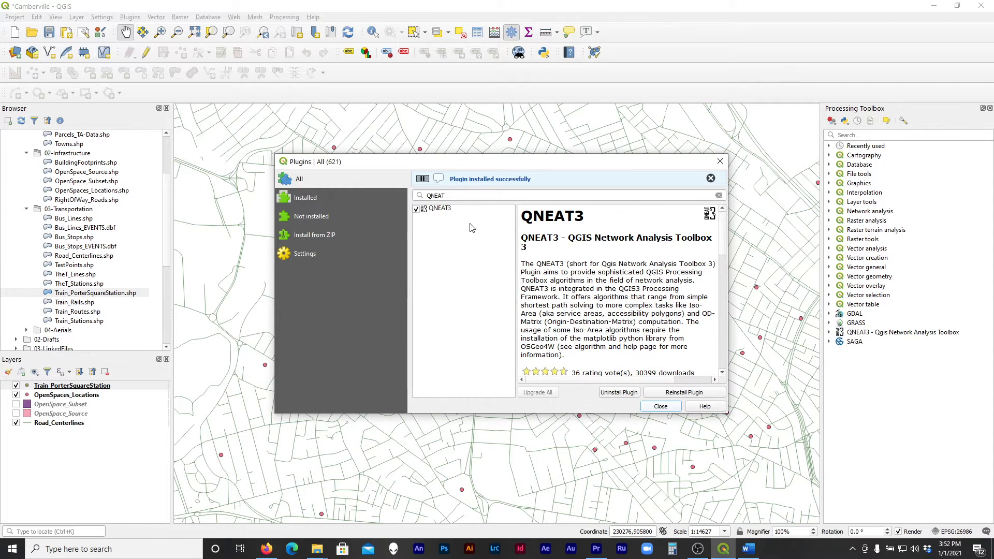
Search the plugins for Valha and install the Valhalla routing plugin
click(463, 196)
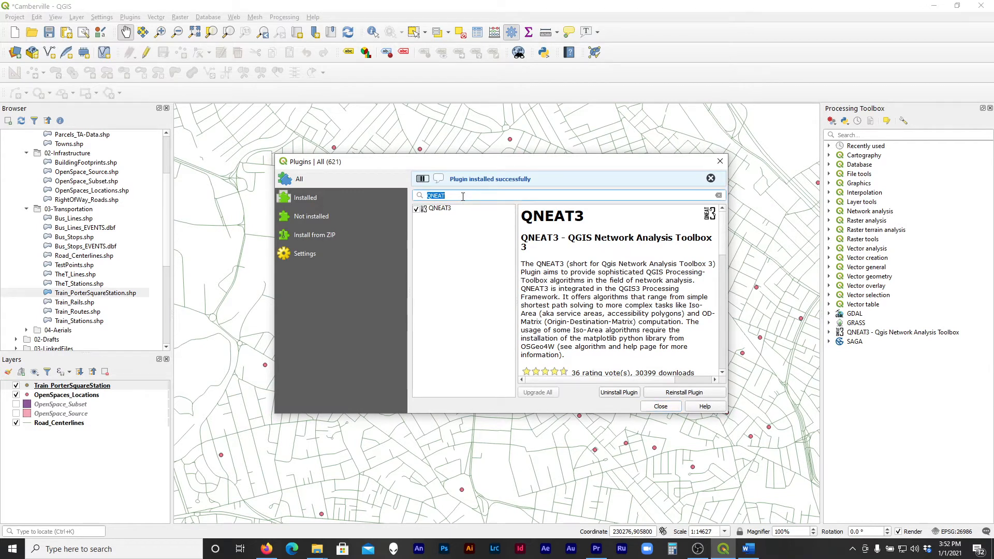
text(Valha)
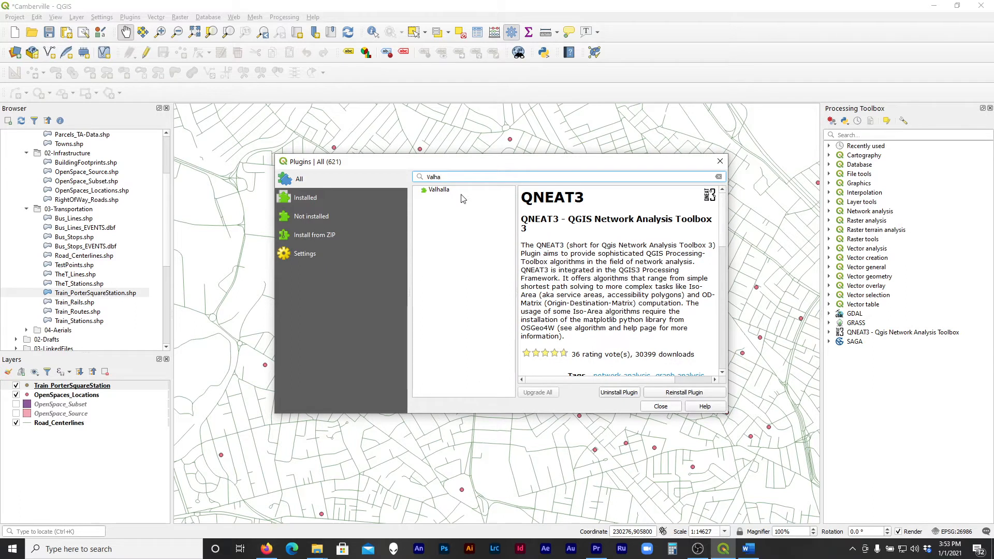
click(462, 191)
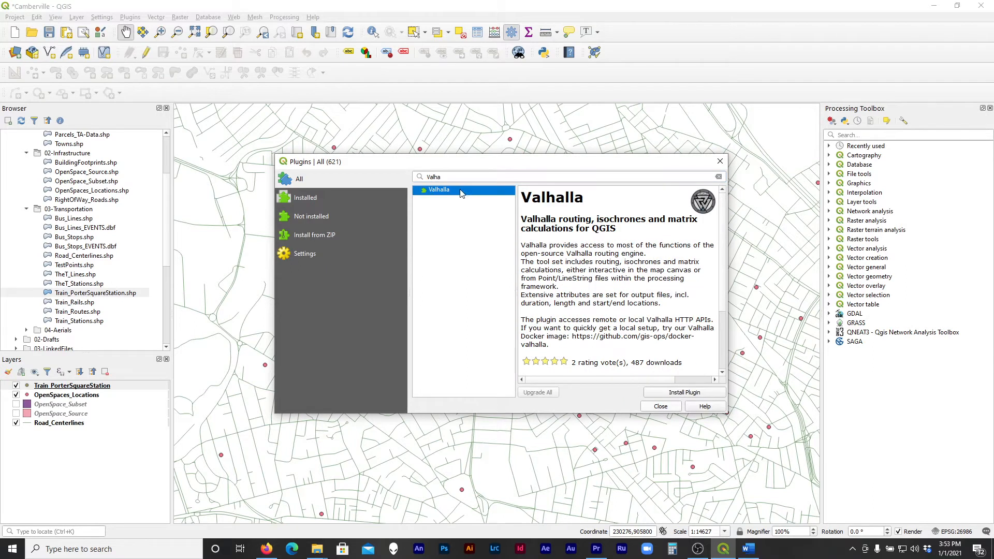
click(674, 396)
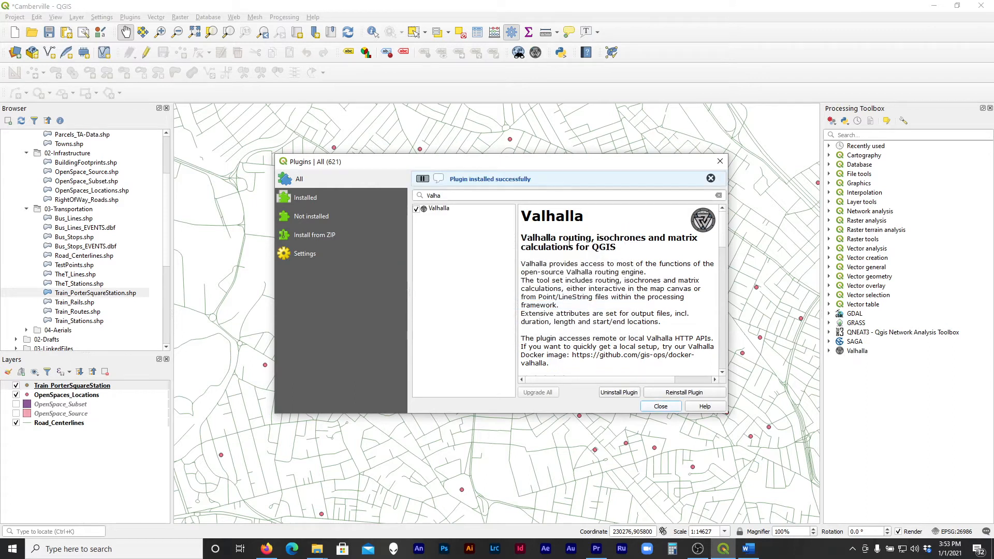
Search the plugins for ORS, install the ORS Tools plugin and close the plugin manager
click(447, 194)
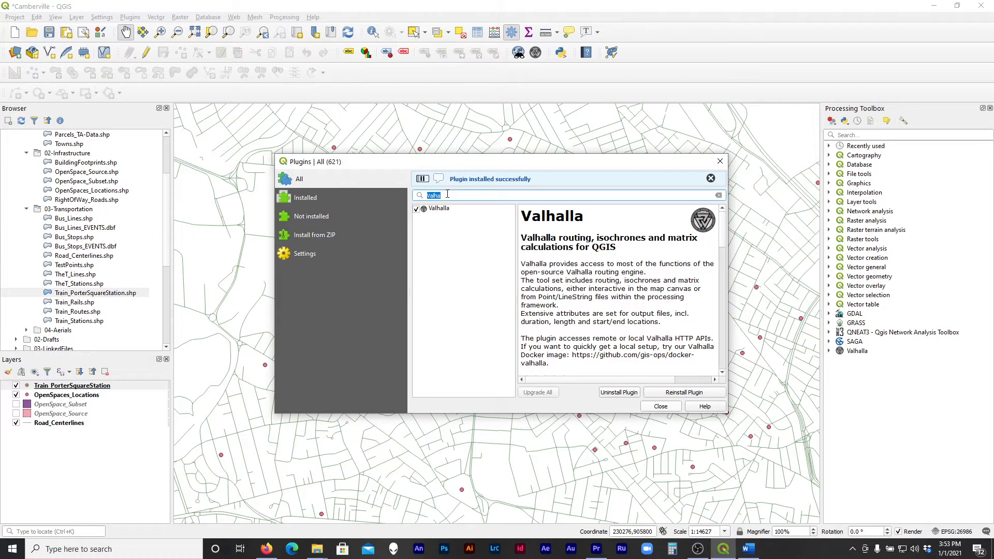
text(ORS)
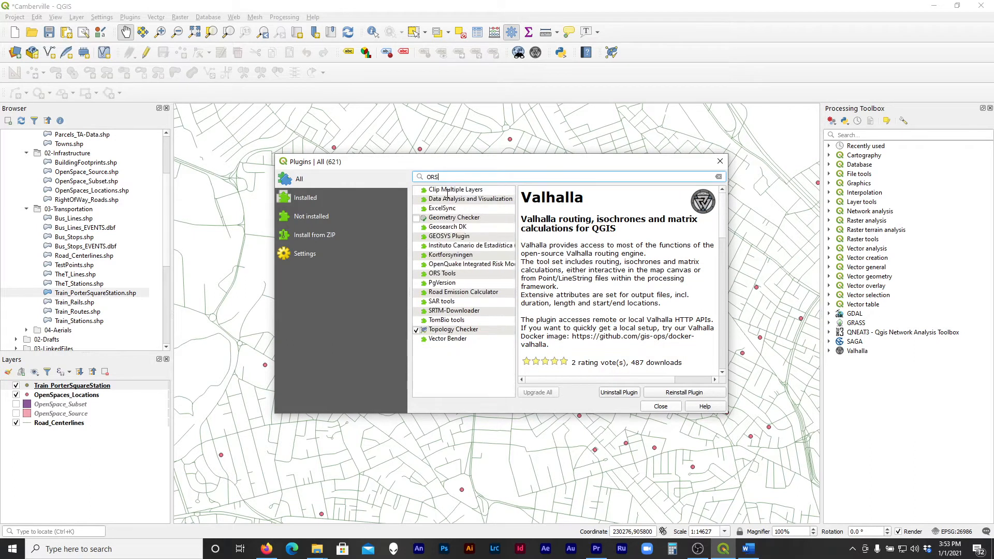
click(486, 275)
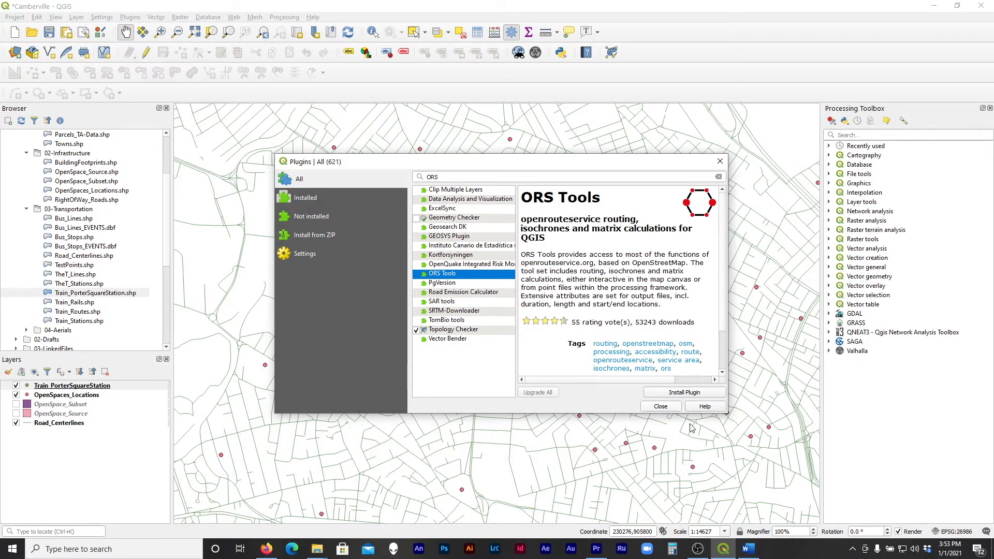
click(692, 394)
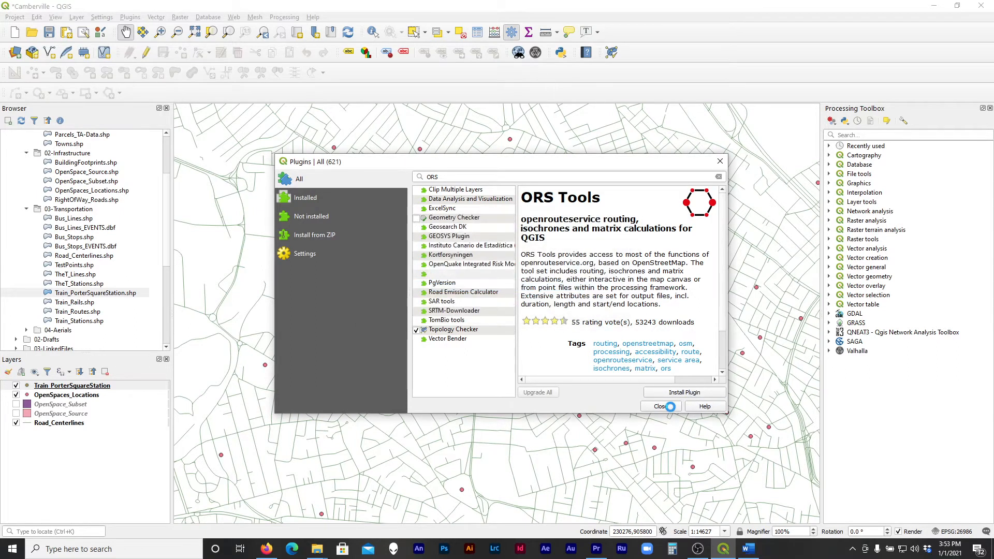
click(670, 407)
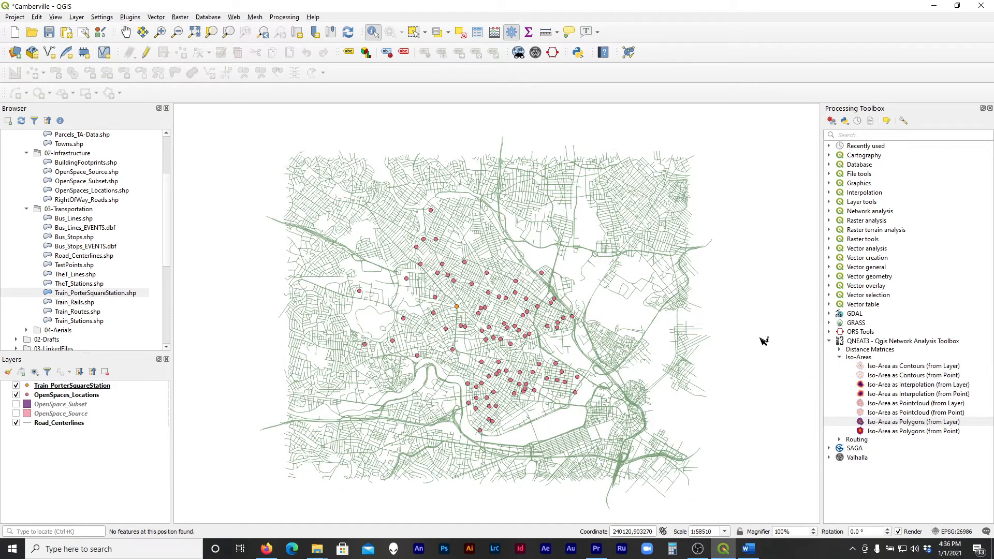
click(830, 341)
click(863, 343)
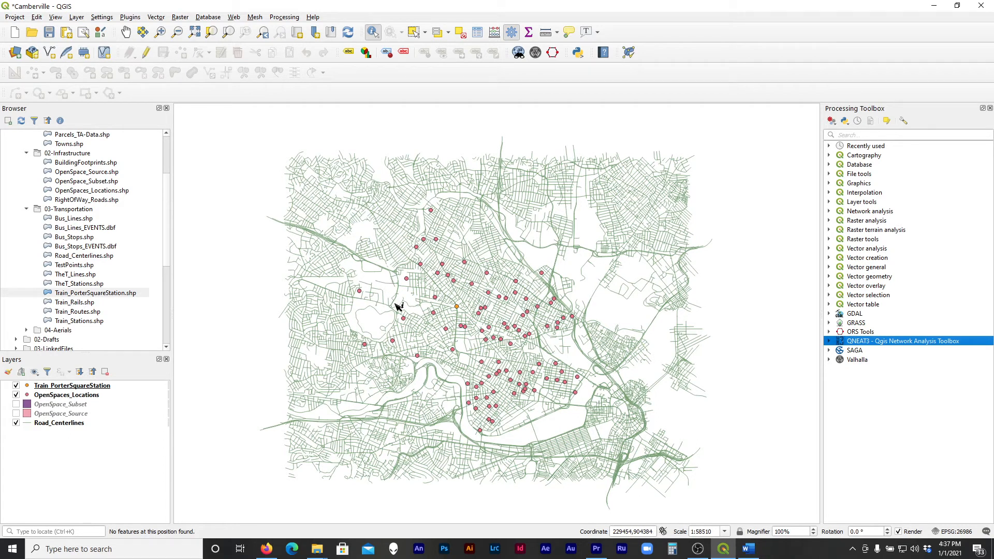
click(83, 385)
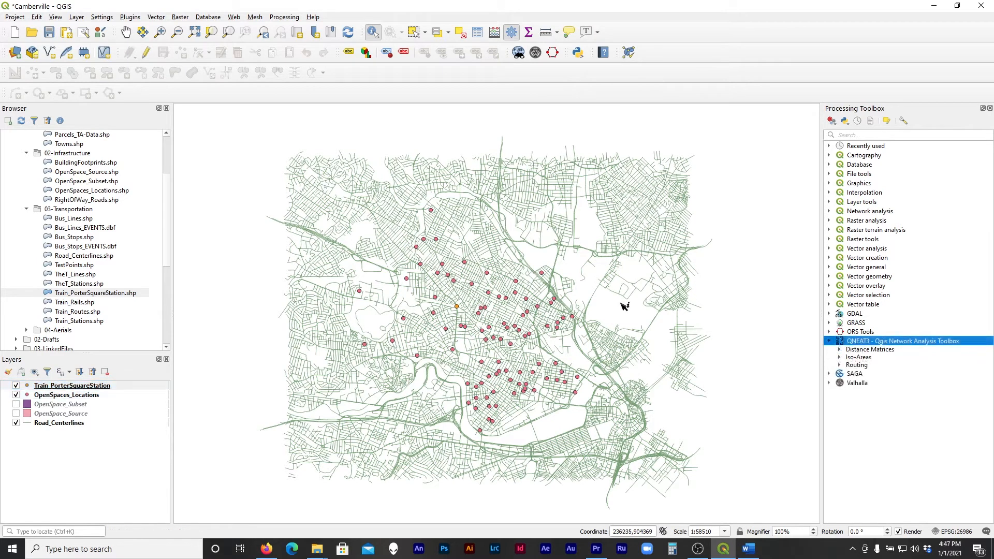
click(830, 342)
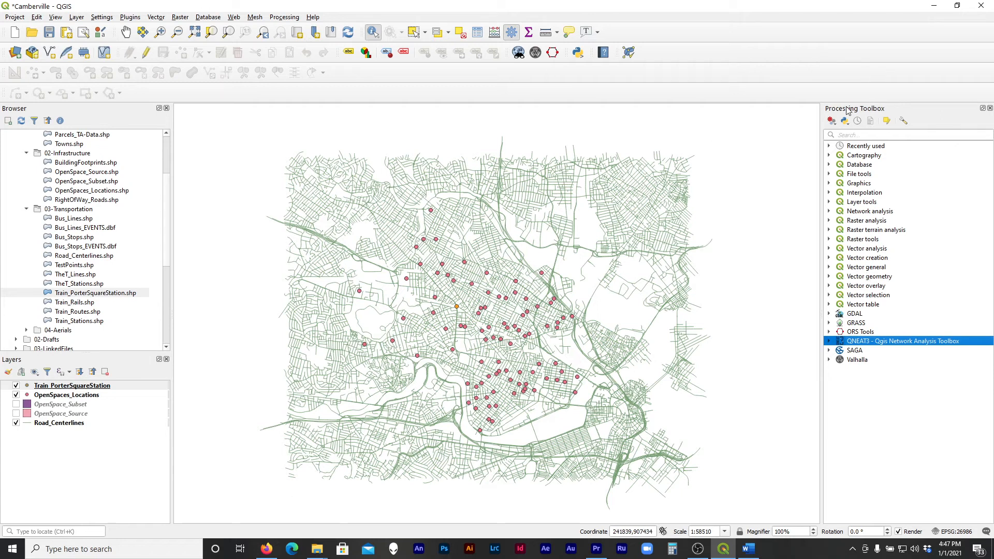
click(279, 17)
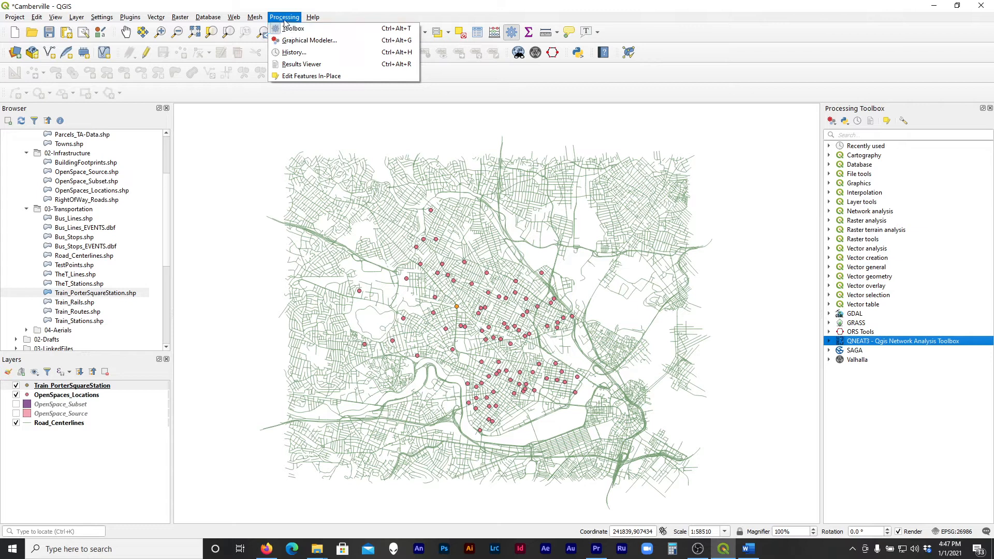
click(283, 19)
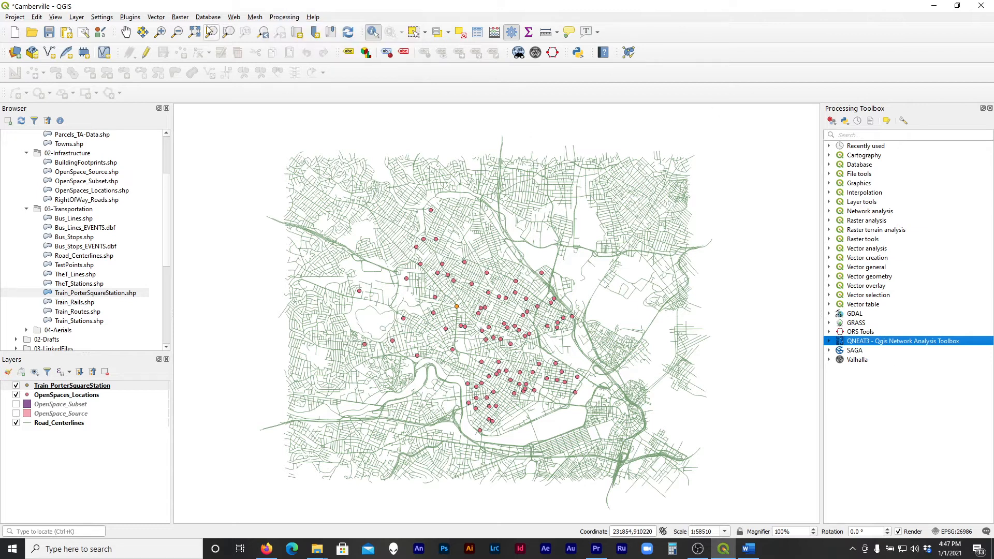
click(173, 20)
mouse_move(159, 22)
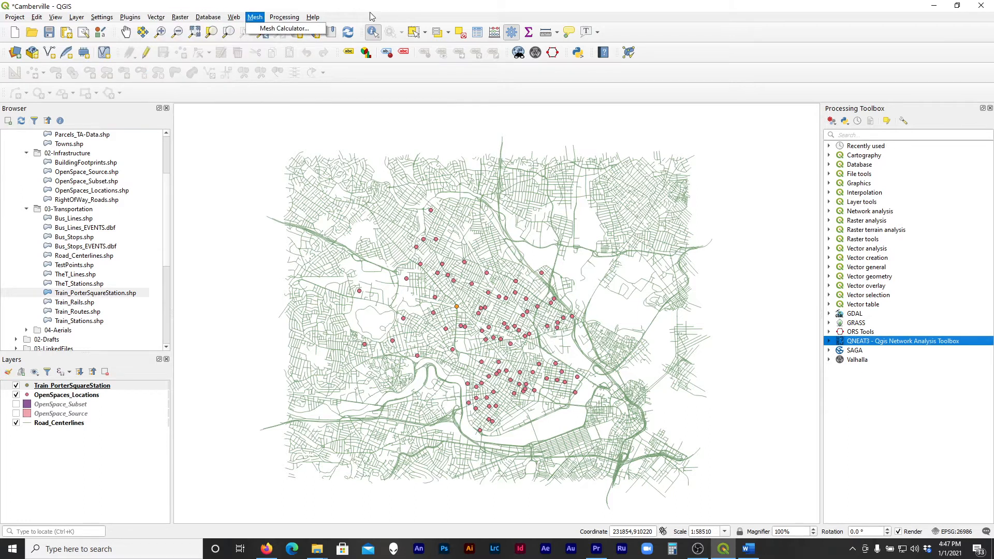
Expand the Iso-Areas group of the QNEAT3 toolbox and open the Iso-Area as Polygons (from Layer) algorithm
click(875, 342)
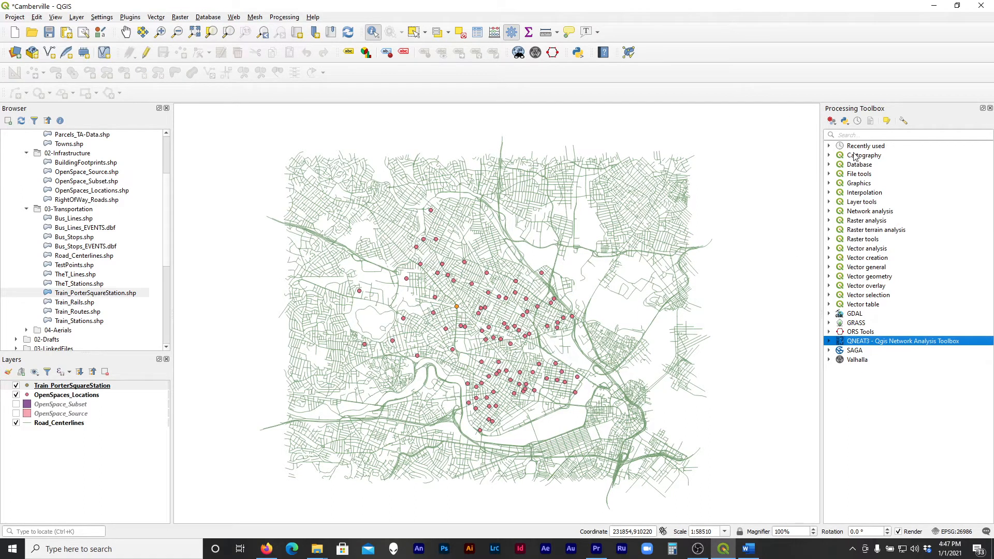
click(829, 342)
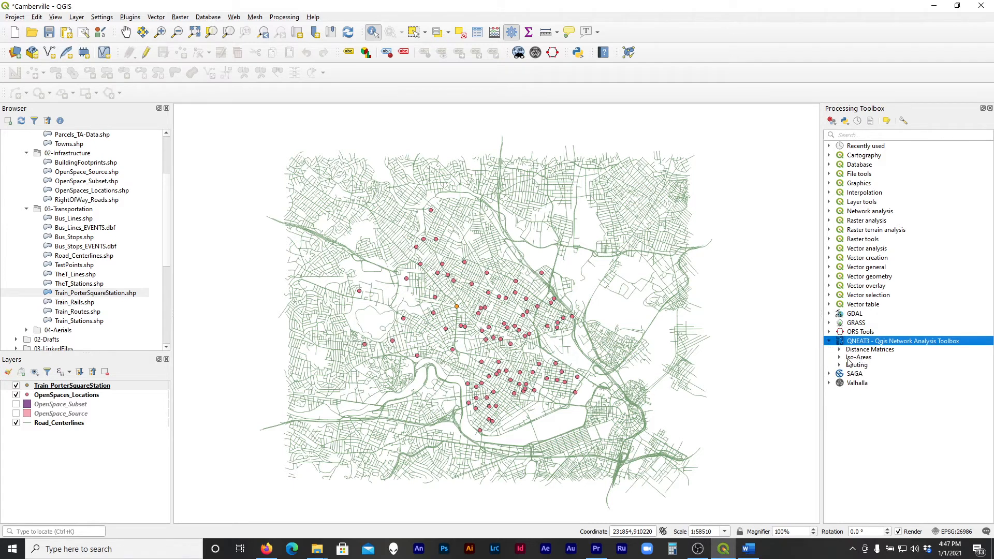
click(840, 357)
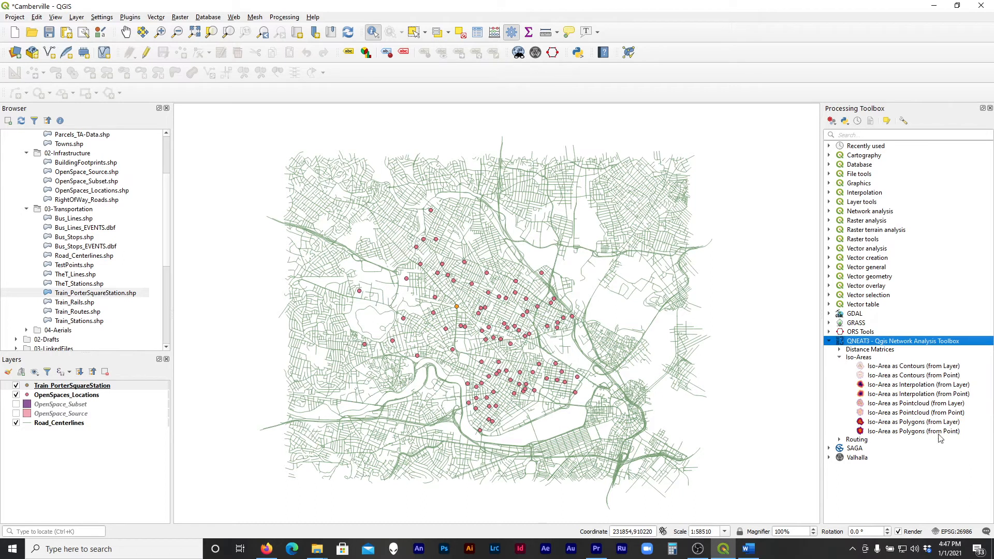
click(902, 423)
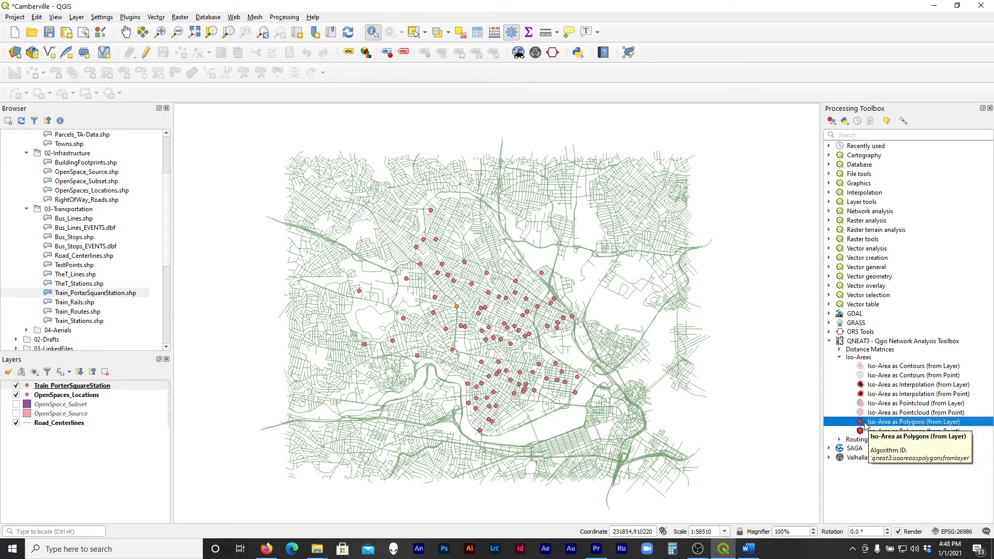
double_click(936, 424)
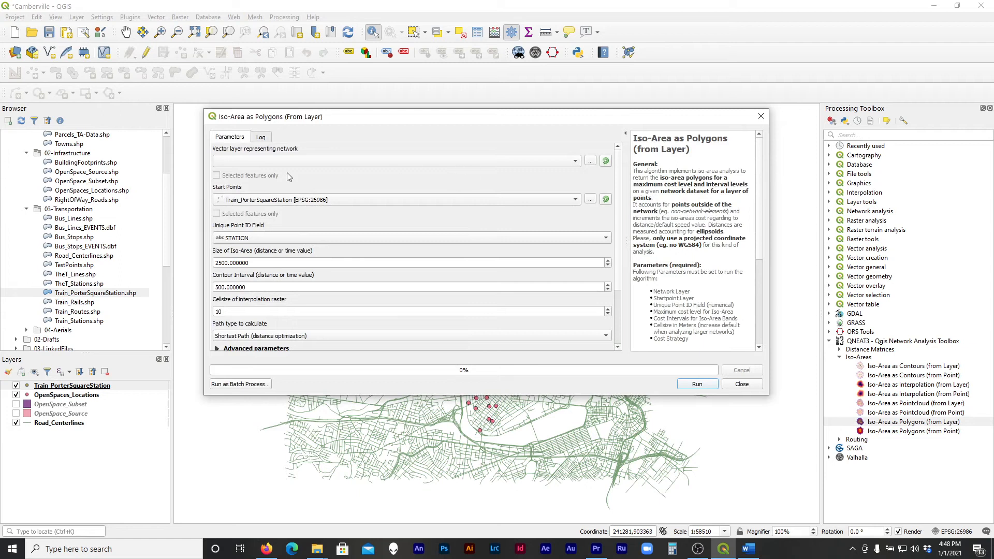
Set Road_Centerlines as the vector layer representing the network for the iso-area calculation
click(270, 165)
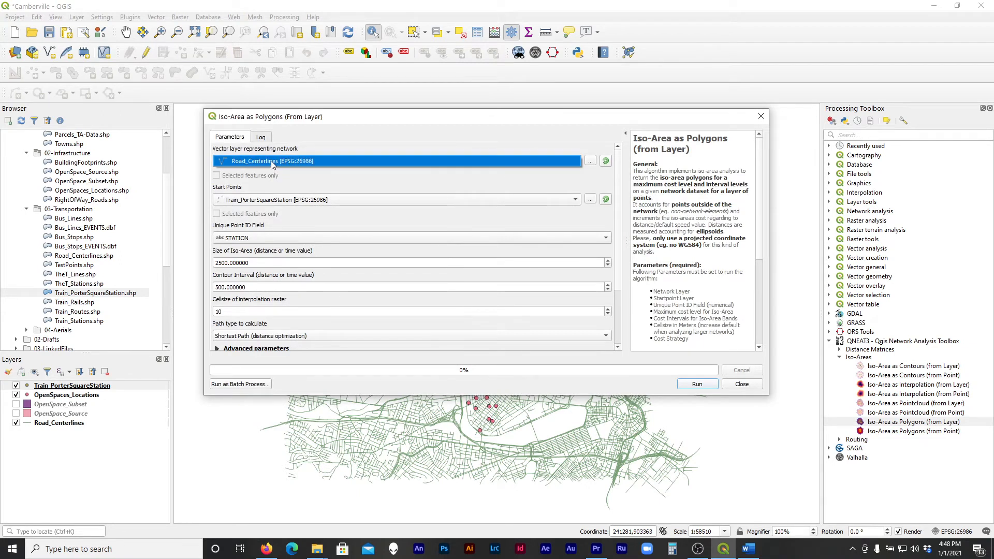
click(270, 162)
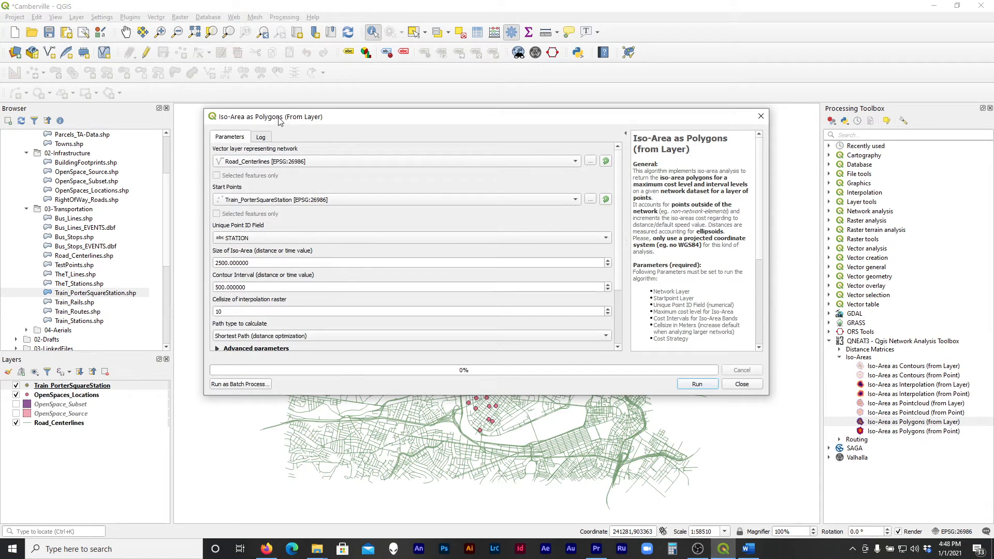
drag(279, 121, 151, 69)
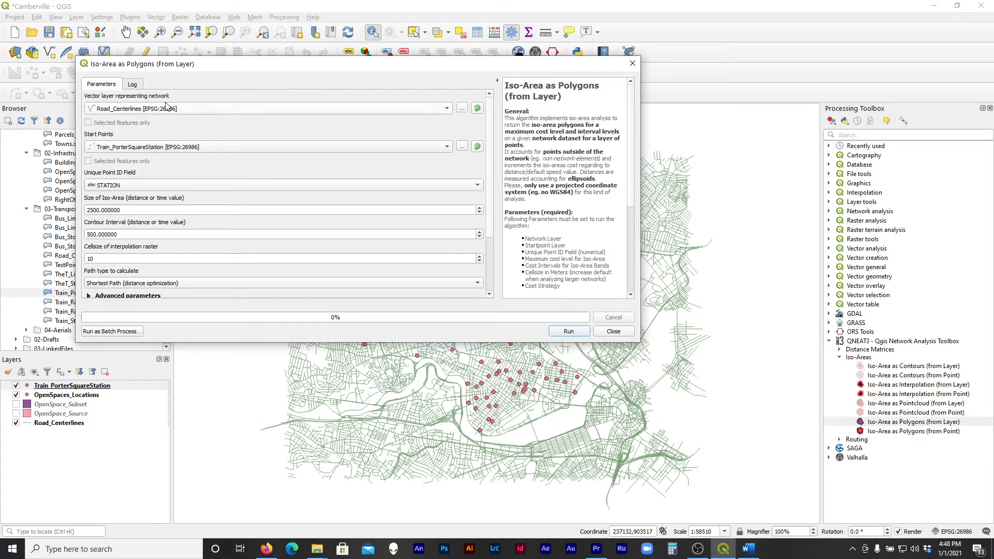
click(190, 109)
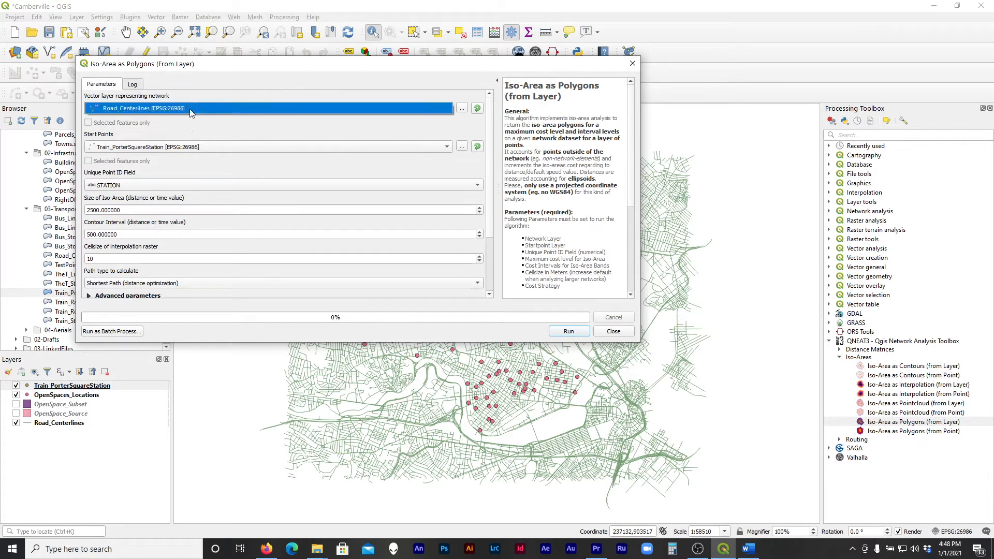
click(182, 110)
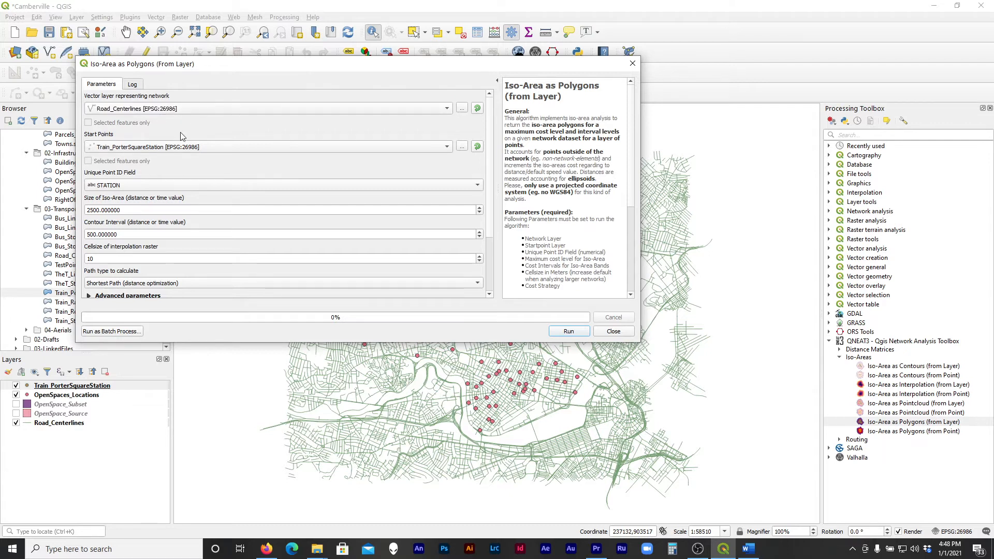
Move the algorithm dialog off the map and examine how the road centerlines connect at a close-up street junction
drag(205, 59, 855, 112)
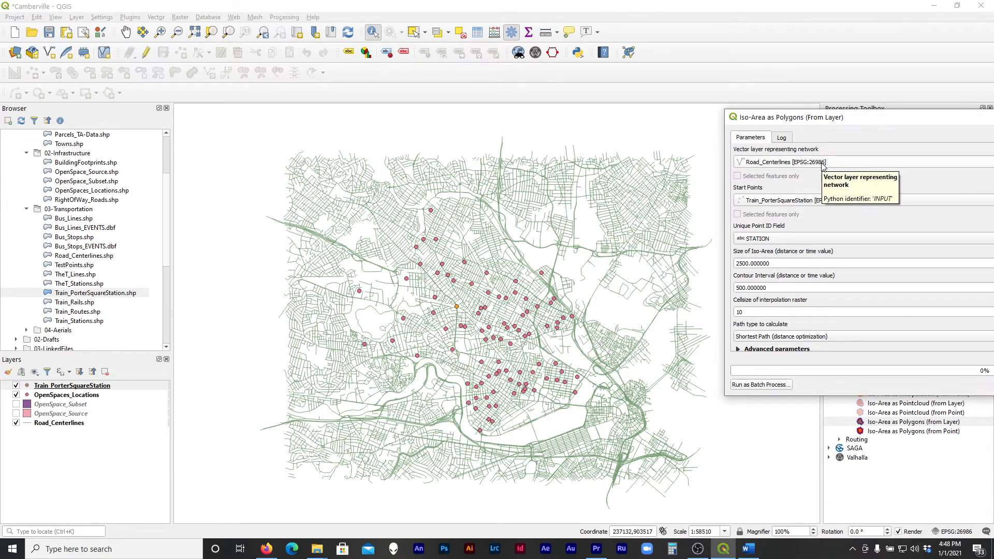
drag(776, 121, 883, 153)
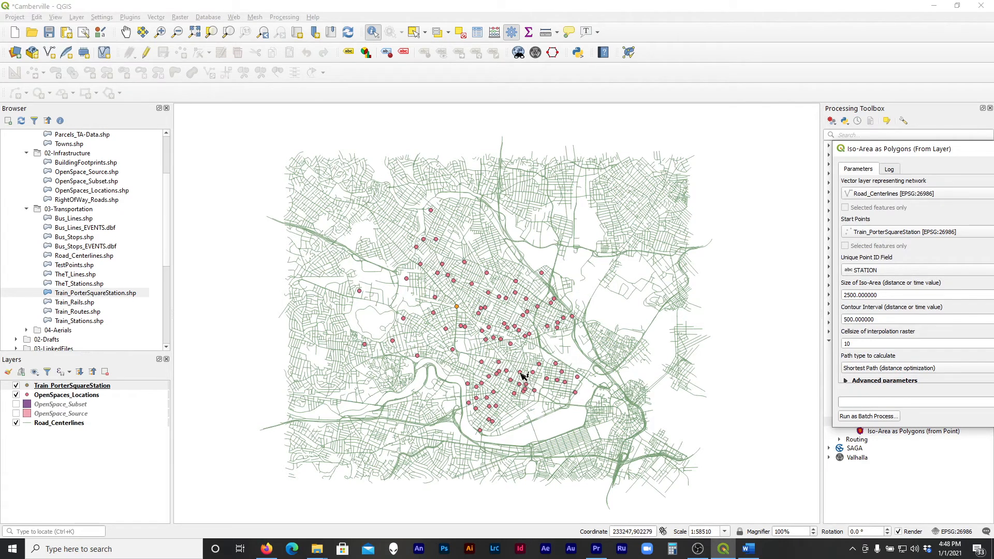
scroll(524, 365, up, 4)
scroll(619, 324, up, 4)
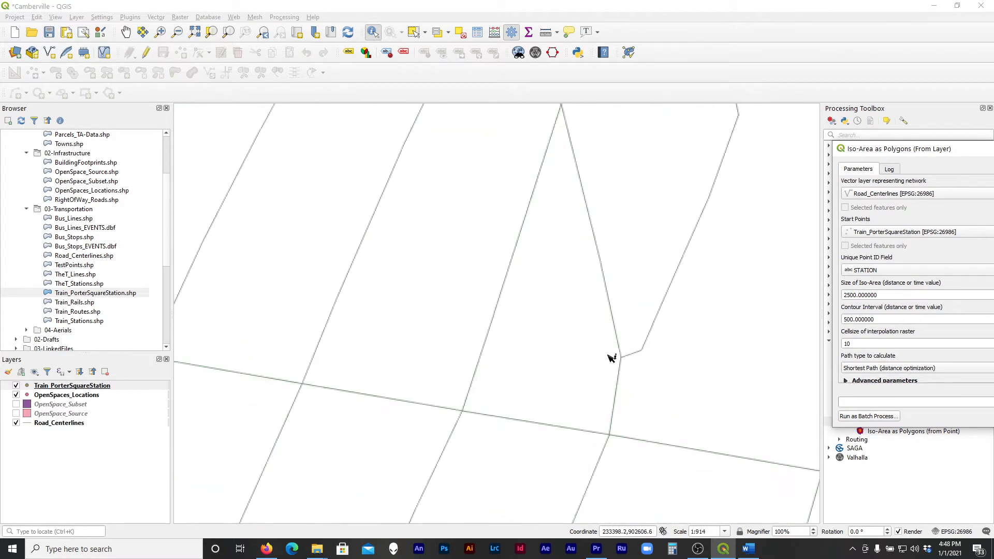
scroll(611, 360, up, 3)
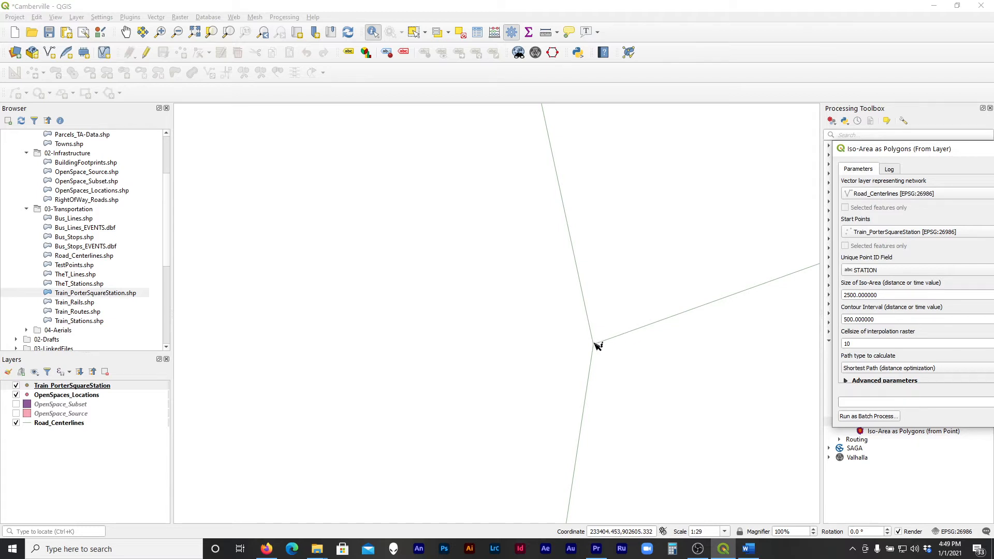
scroll(606, 345, down, 6)
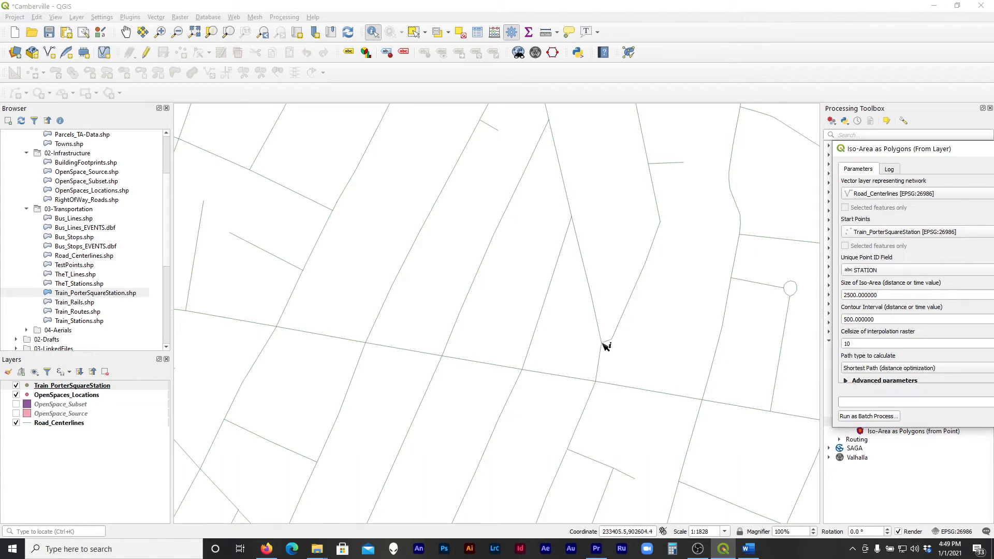
scroll(616, 355, down, 1)
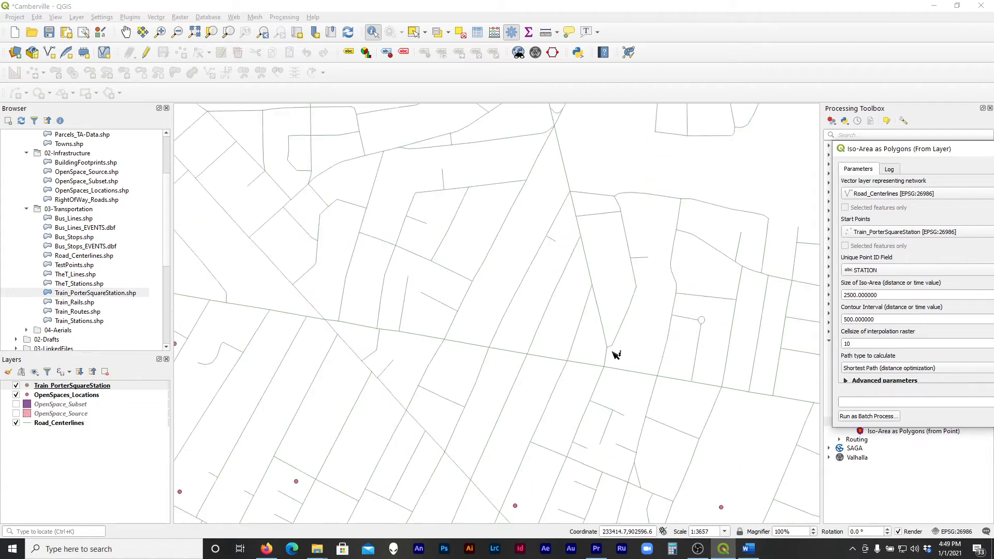
scroll(616, 355, down, 1)
scroll(616, 356, down, 1)
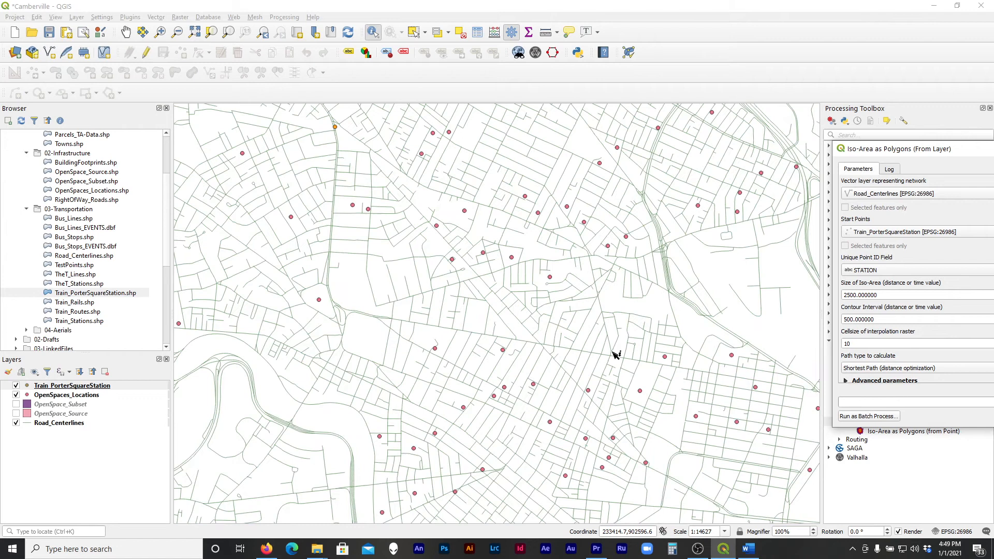
scroll(617, 355, down, 1)
scroll(454, 367, down, 1)
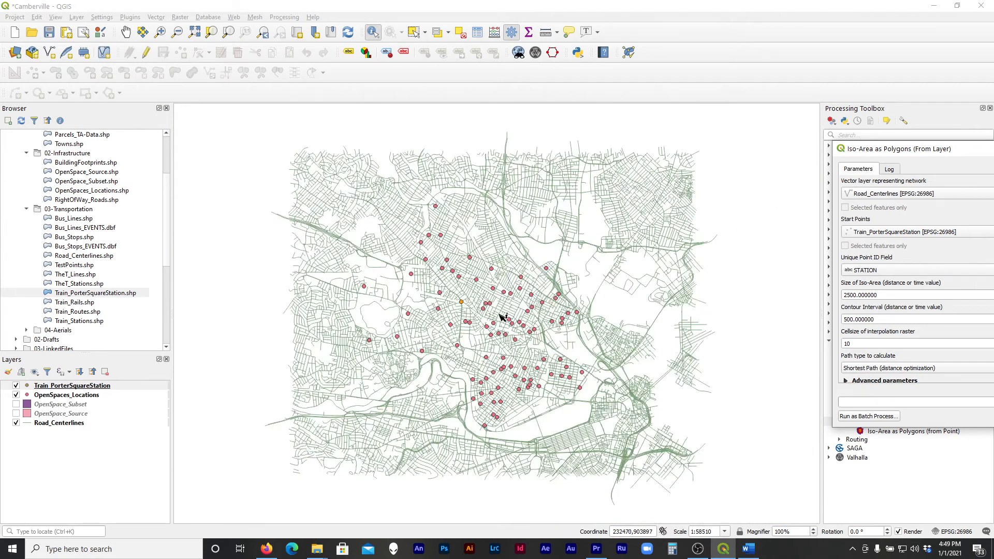
Examine how the Porter Square station point and nearby open space points sit relative to the closest road centerlines
scroll(502, 317, up, 1)
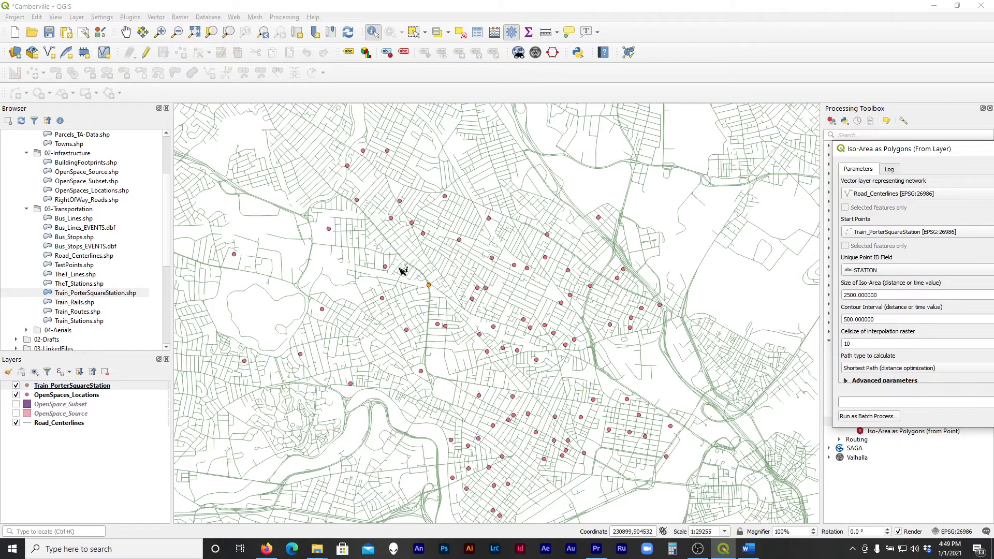
scroll(430, 279, up, 3)
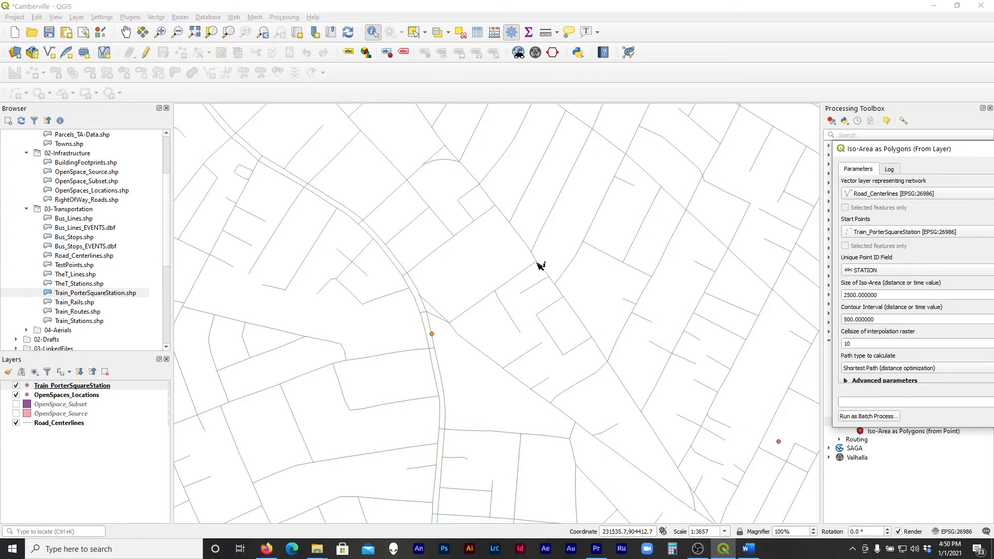
scroll(468, 292, down, 1)
drag(891, 150, 277, 148)
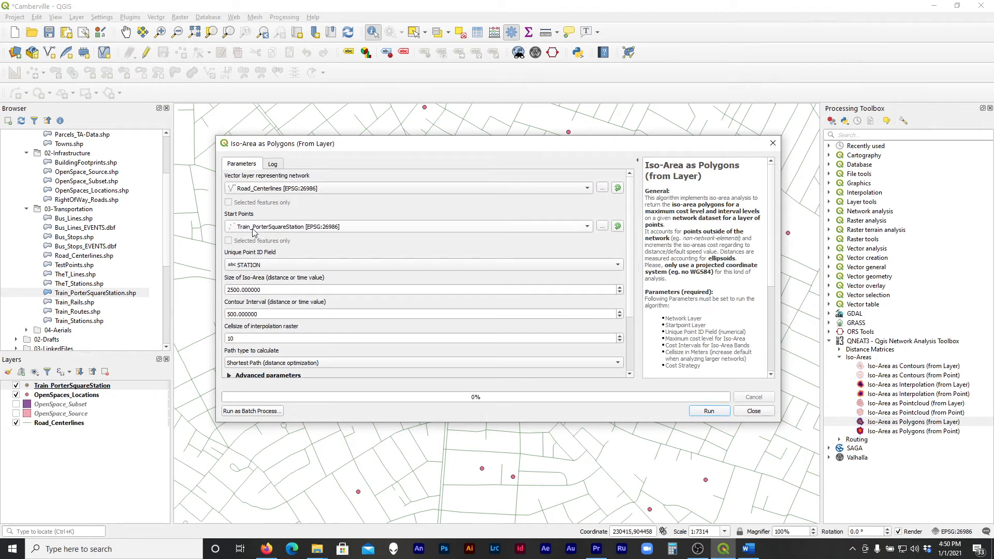
drag(690, 144, 599, 421)
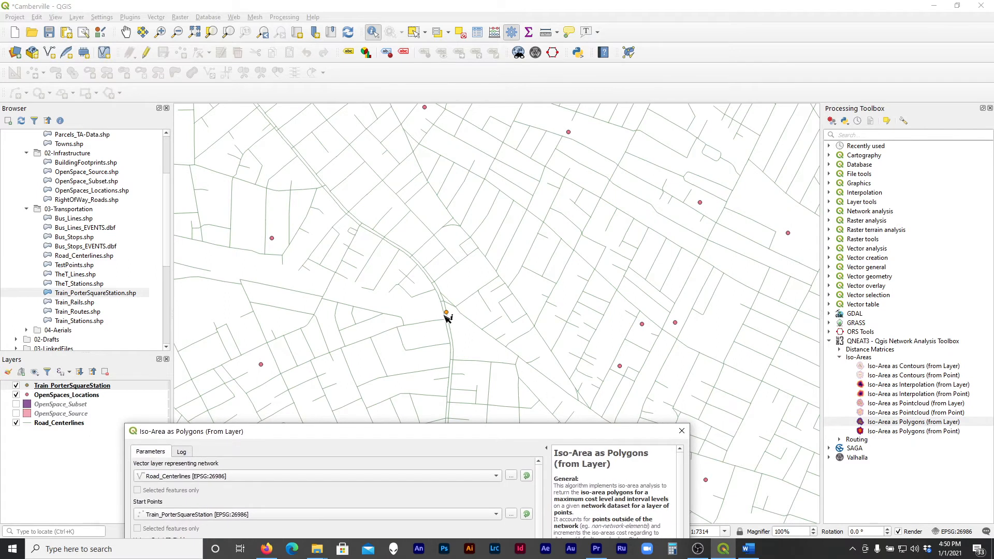
scroll(448, 317, up, 5)
scroll(458, 309, up, 4)
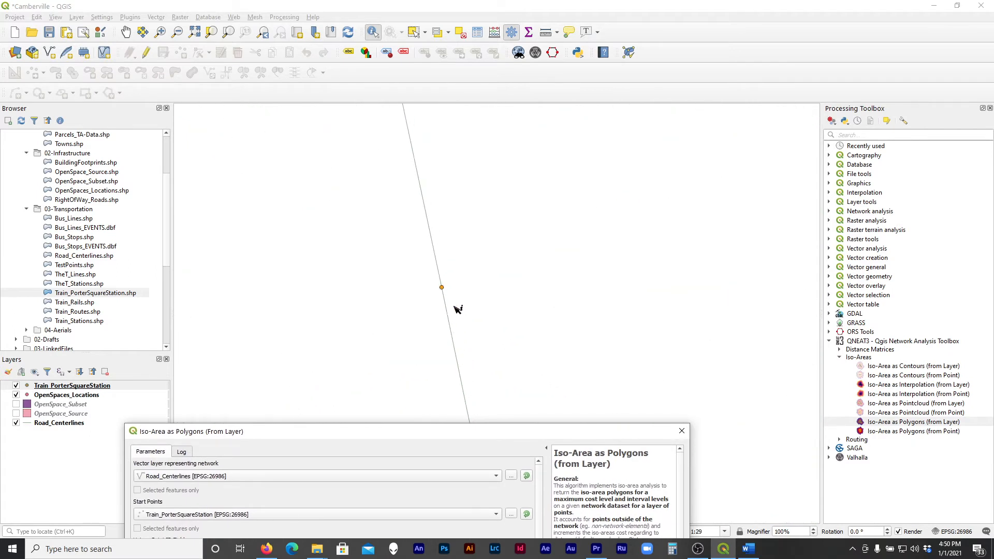
scroll(475, 337, up, 3)
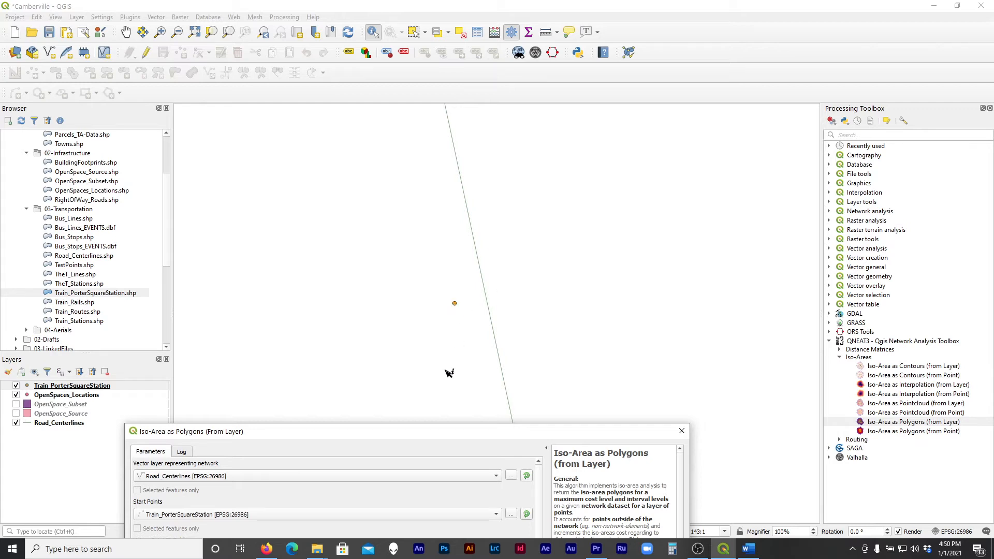
scroll(452, 301, down, 4)
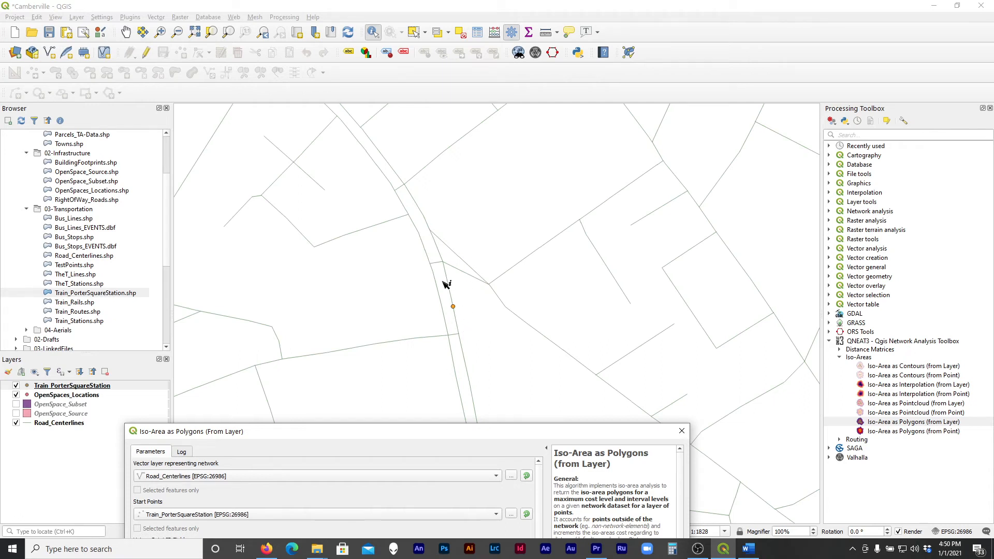
scroll(388, 309, down, 3)
scroll(485, 303, up, 2)
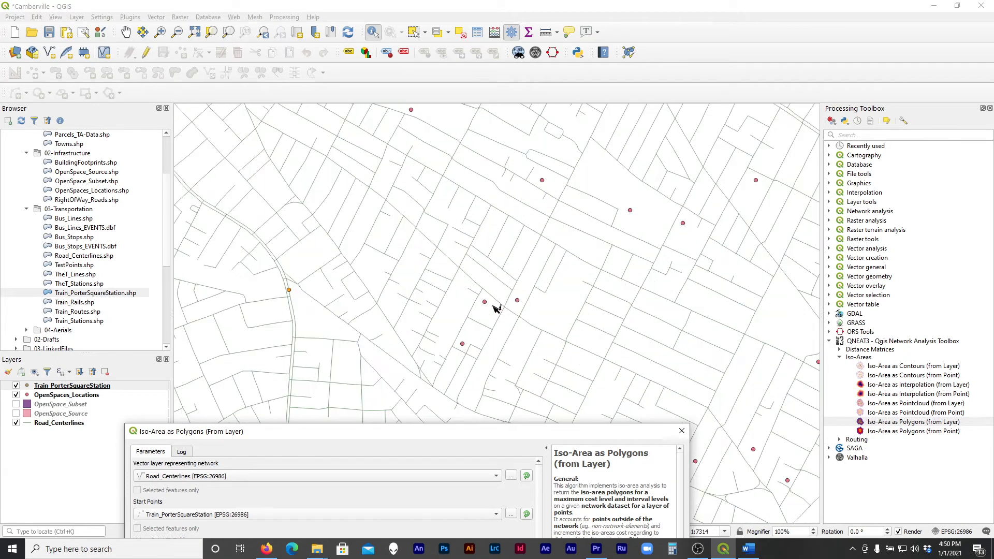
scroll(520, 306, up, 1)
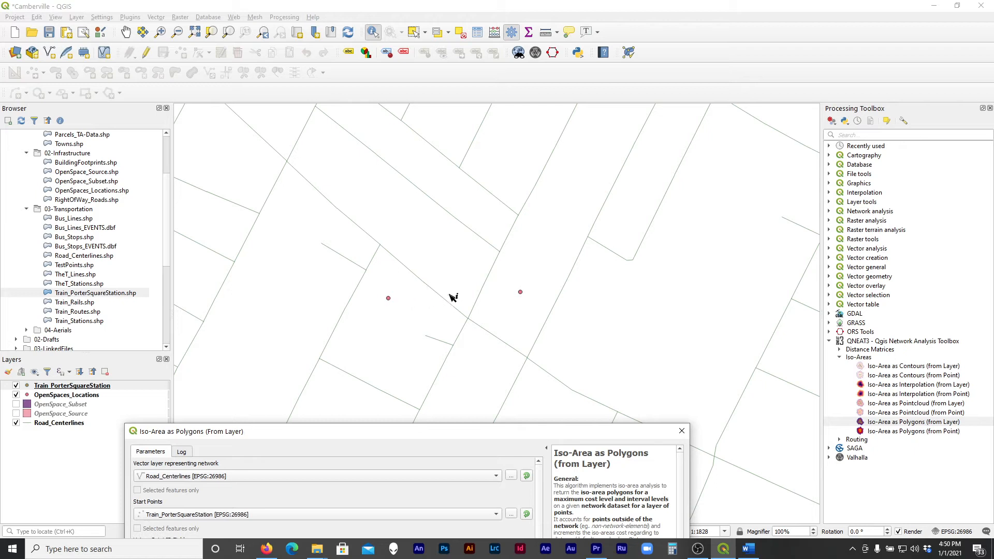
scroll(539, 293, down, 4)
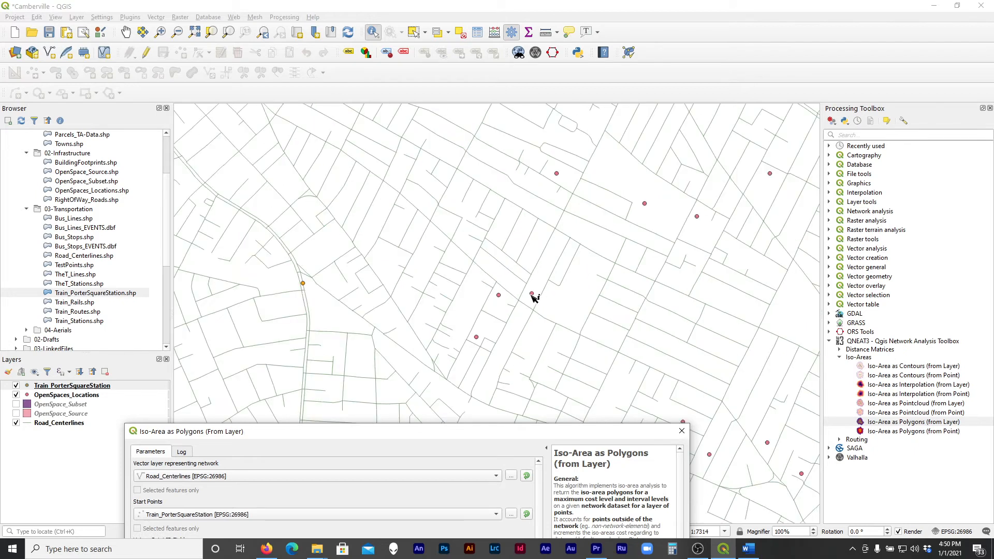
scroll(535, 298, down, 2)
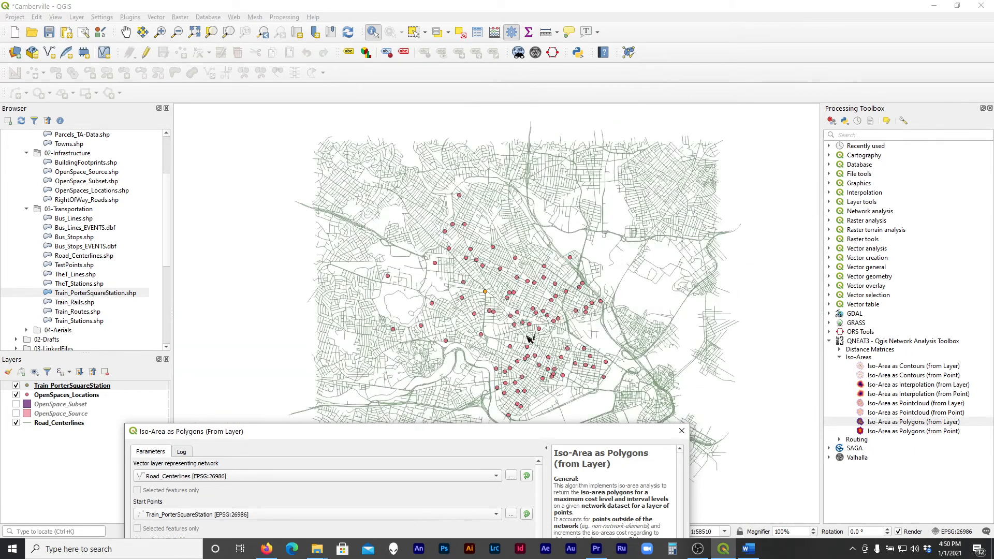
Enlarge the algorithm dialog until all its parameters show, and examine the road network and open space points around Porter Square station
scroll(524, 338, up, 1)
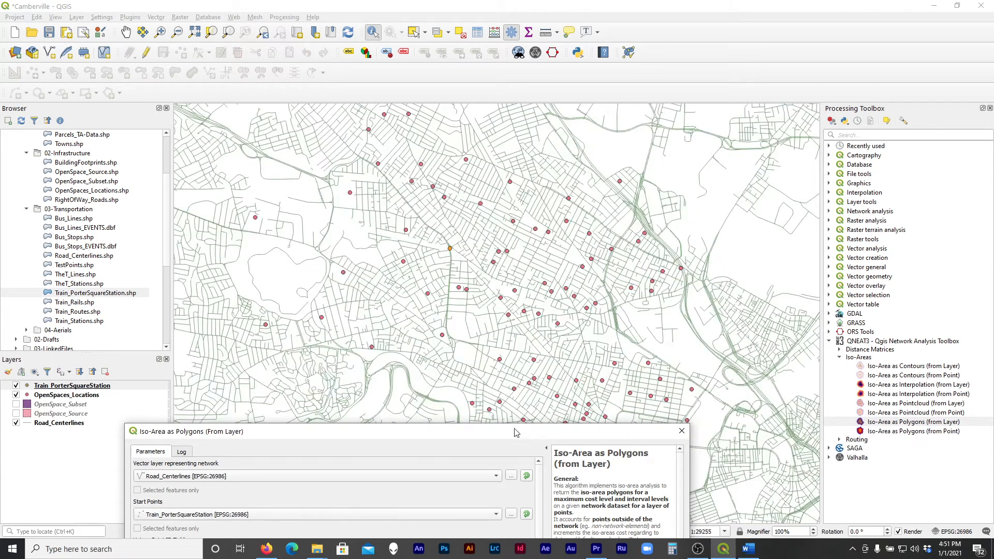
drag(513, 437, 501, 88)
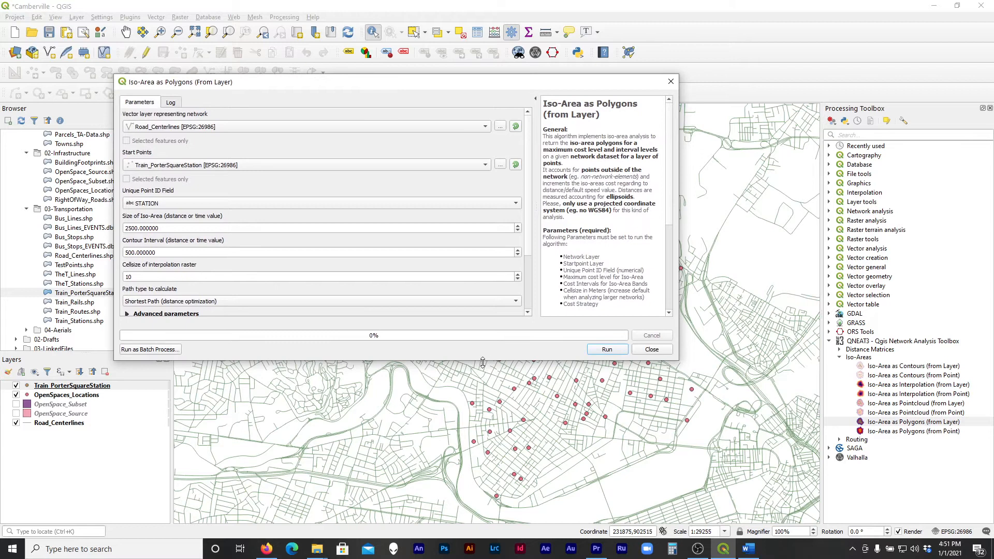
drag(482, 363, 502, 465)
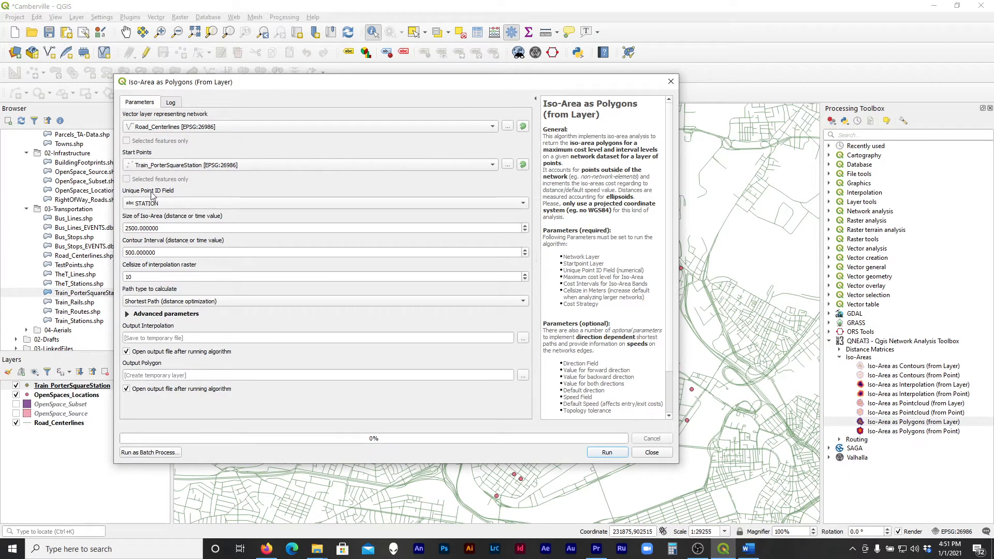
drag(273, 86, 556, 87)
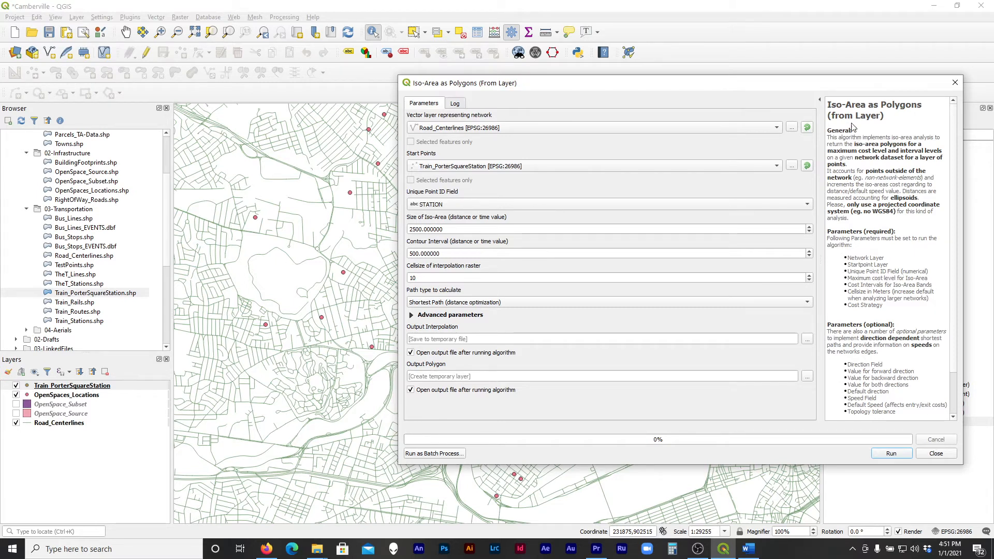
drag(543, 88, 672, 171)
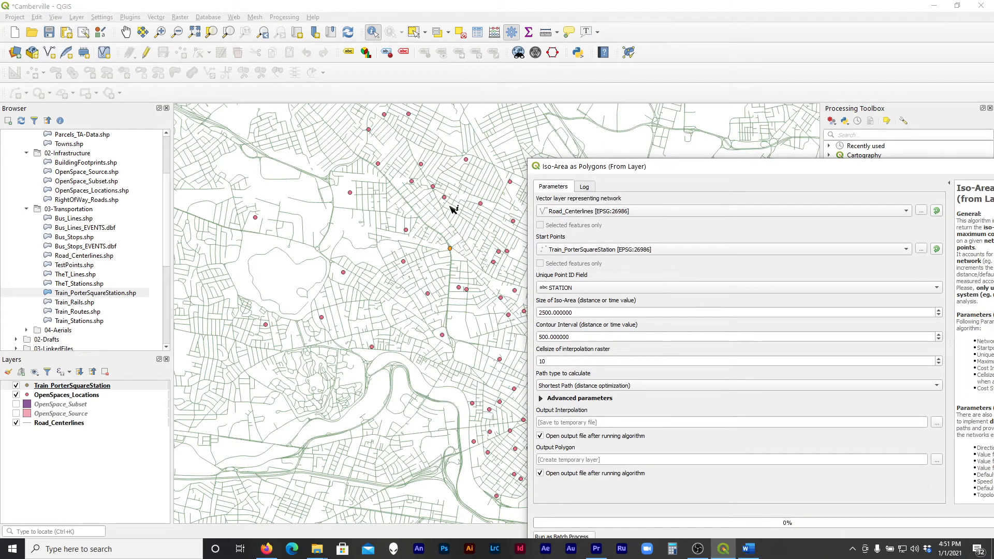
drag(711, 173, 548, 154)
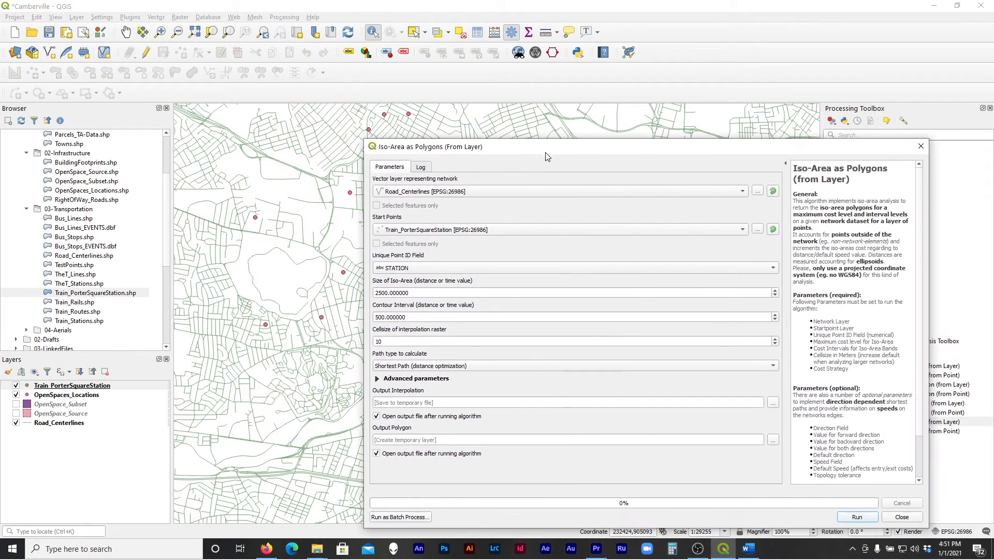
drag(476, 149, 830, 154)
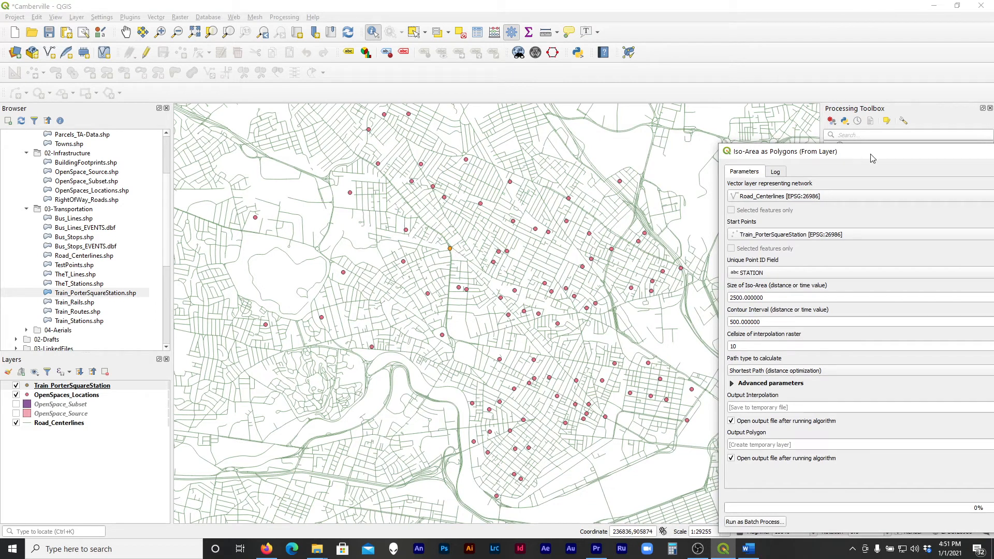
drag(874, 156, 405, 112)
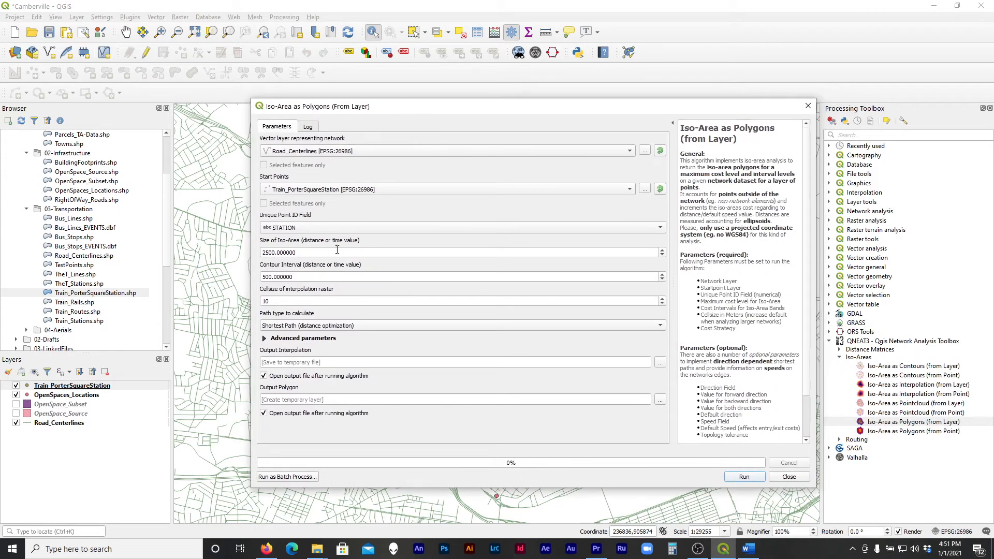
Check which length unit the project's coordinate reference system uses in its WKT and Proj4 definitions, and leave the project properties without applying changes
click(317, 250)
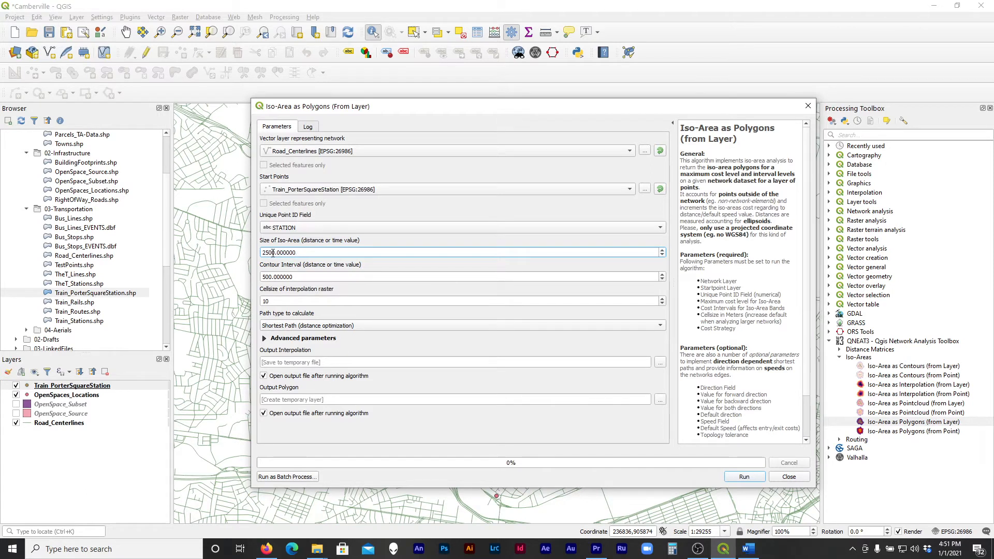
mouse_move(339, 108)
mouse_down()
mouse_move(682, 103)
mouse_move(354, 103)
mouse_up()
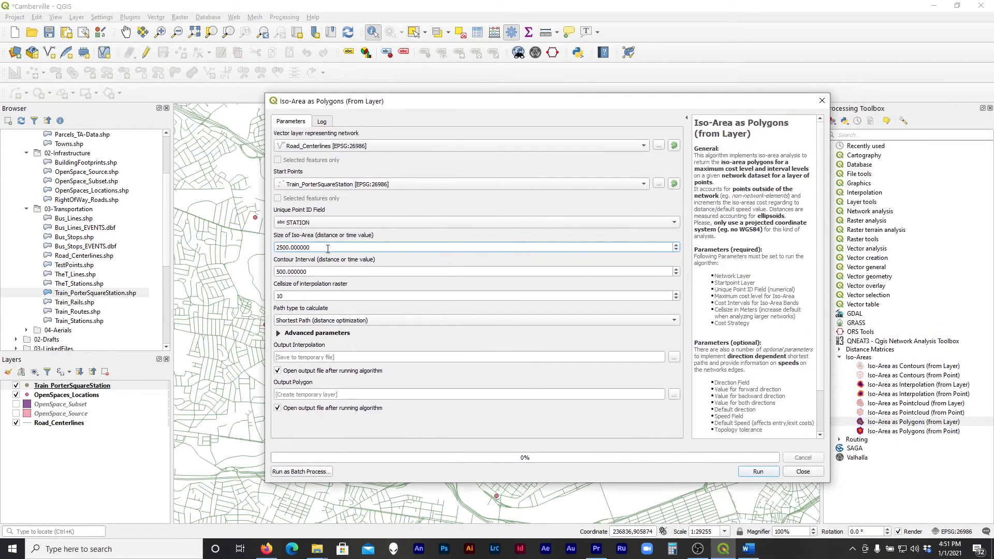
drag(327, 249, 278, 249)
drag(382, 245, 260, 252)
click(950, 533)
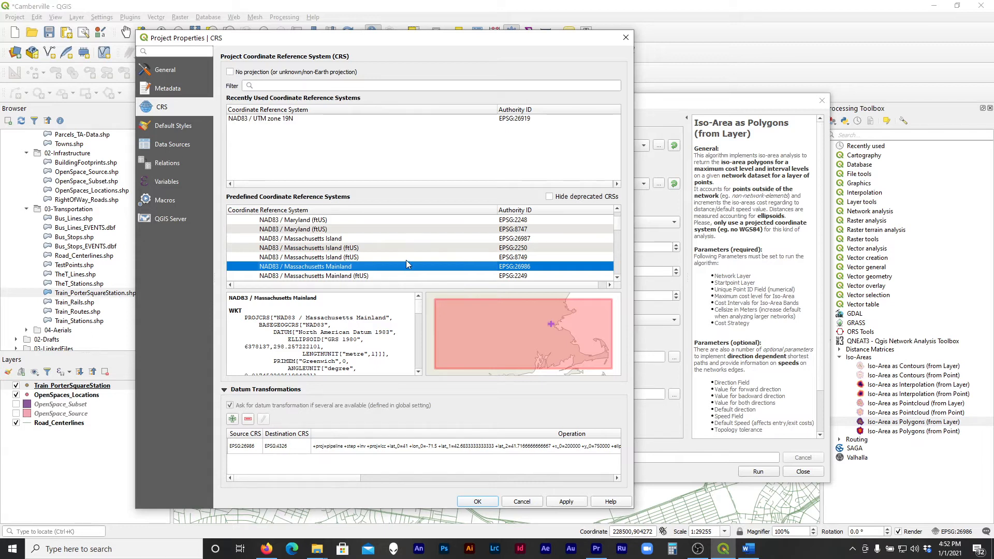
scroll(406, 261, down, 1)
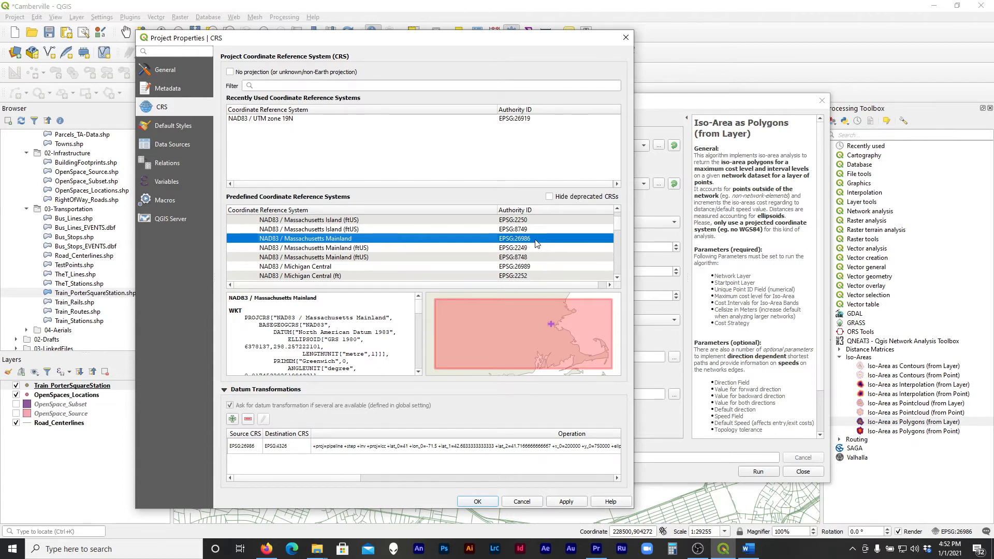
click(346, 352)
scroll(357, 352, down, 5)
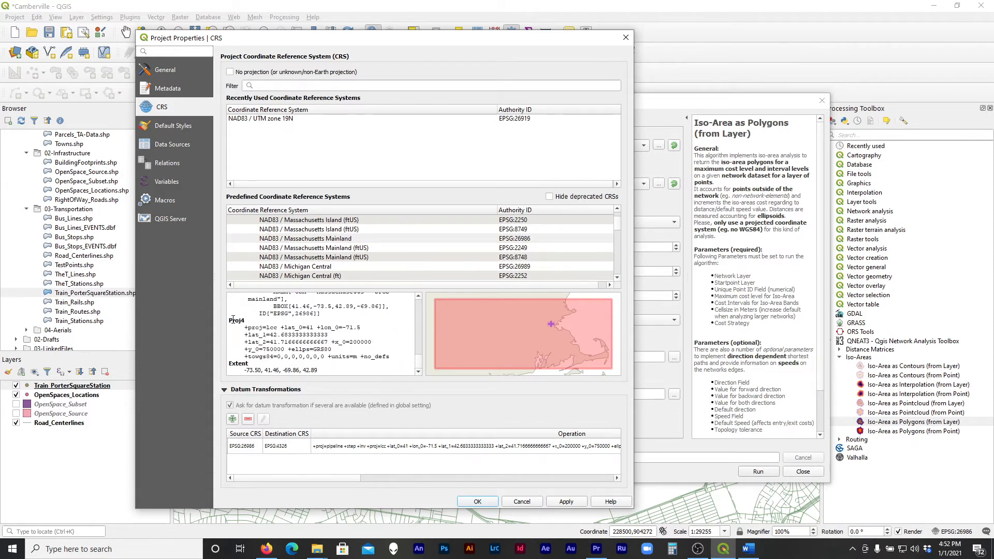
drag(229, 320, 246, 321)
drag(330, 358, 346, 359)
click(354, 358)
click(523, 502)
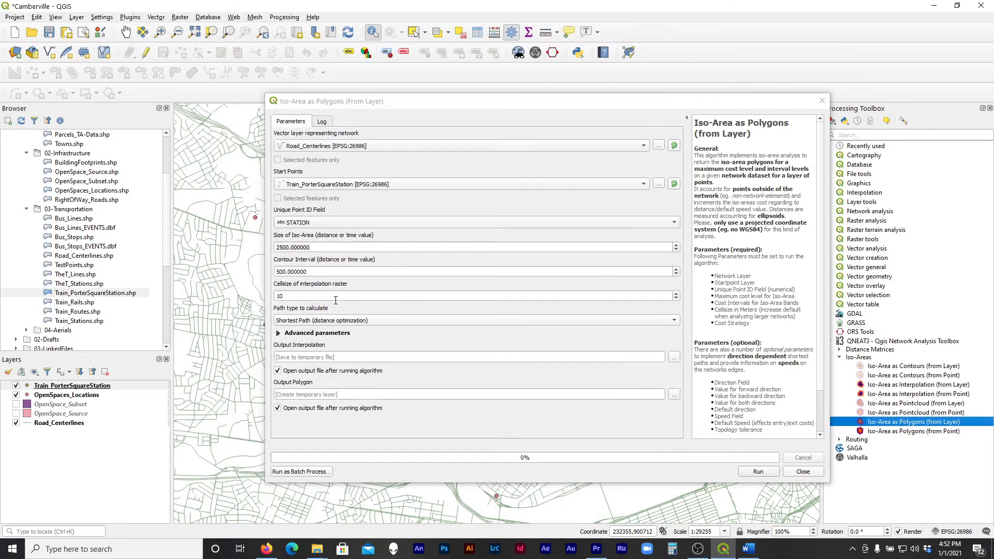
Set the size of the iso-area to 1608
click(306, 247)
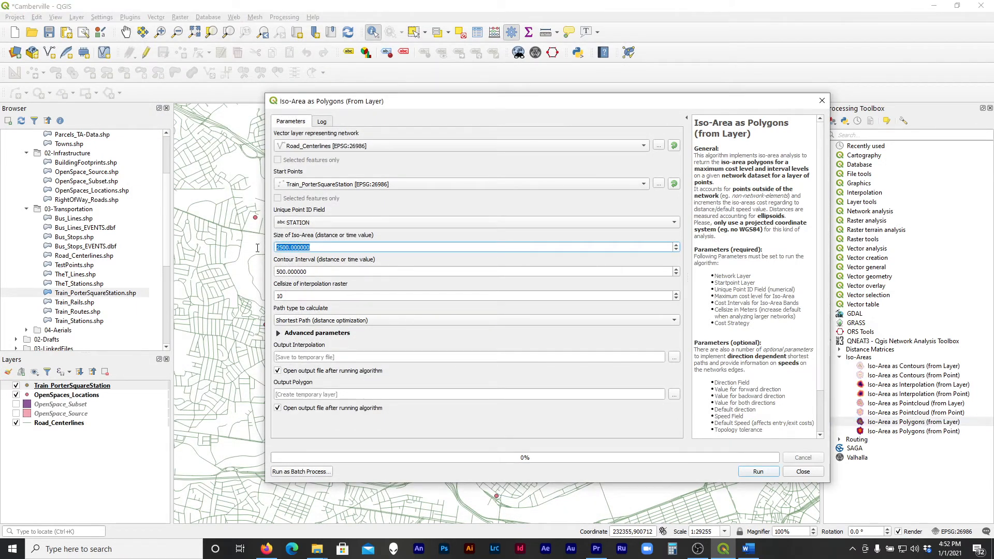
drag(311, 248, 269, 248)
text(1608)
click(317, 263)
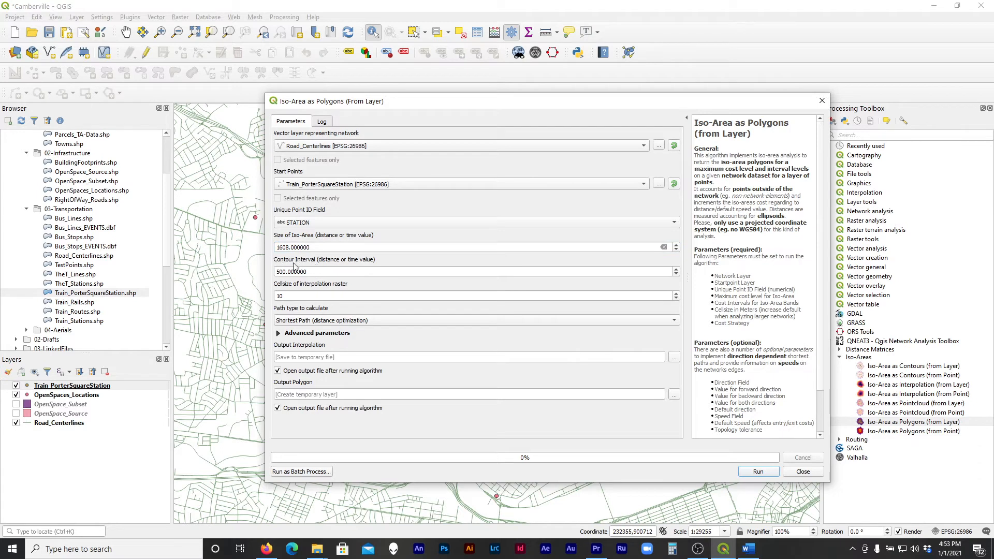
Set the contour interval of the iso-areas to 402
click(322, 272)
drag(321, 271, 267, 275)
text(402)
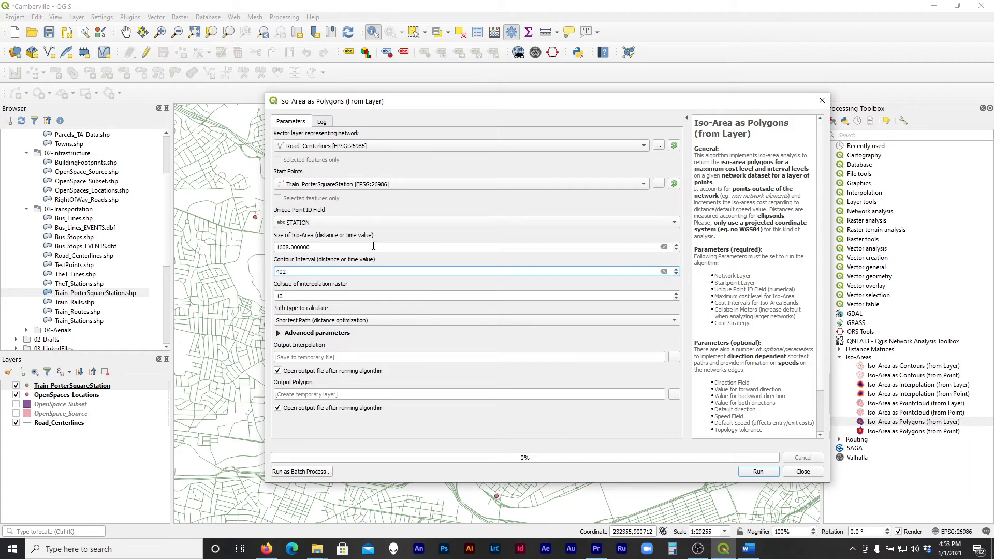
click(373, 247)
drag(307, 274, 270, 273)
mouse_move(276, 273)
mouse_down()
mouse_move(307, 275)
mouse_move(270, 270)
mouse_up()
click(335, 271)
Review the interpolation raster's cell size against the map and the algorithm's advanced parameters, and collapse the advanced parameters again
click(293, 295)
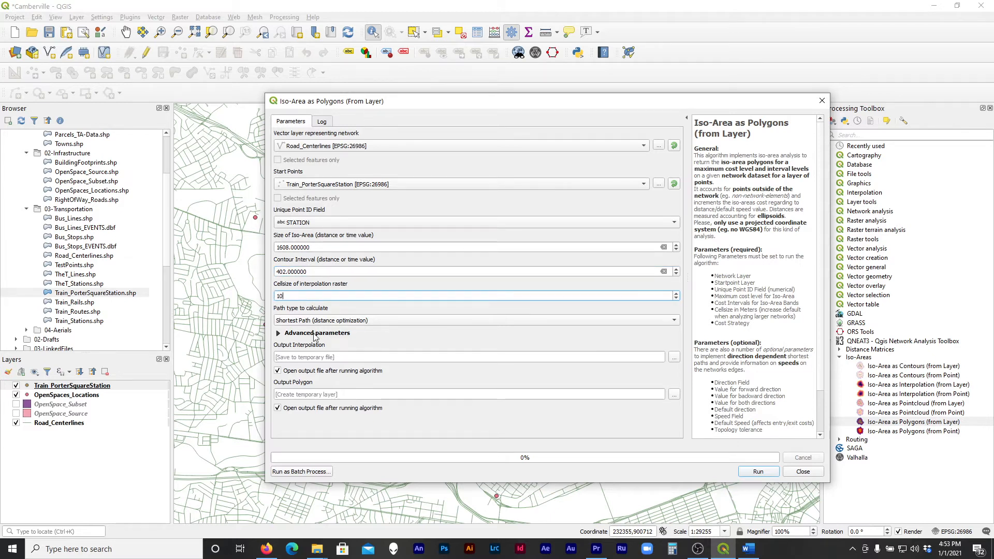
drag(373, 104, 564, 103)
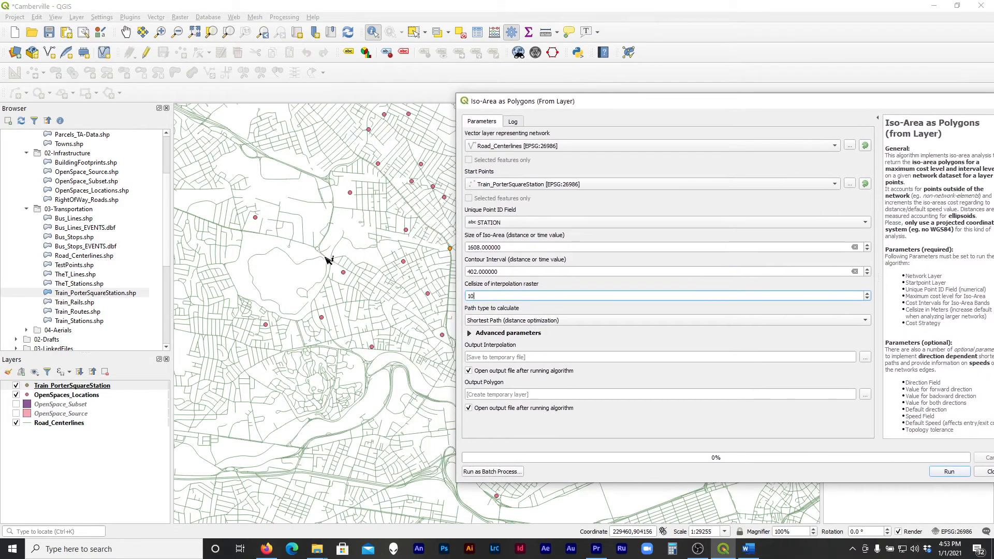
drag(572, 102, 354, 133)
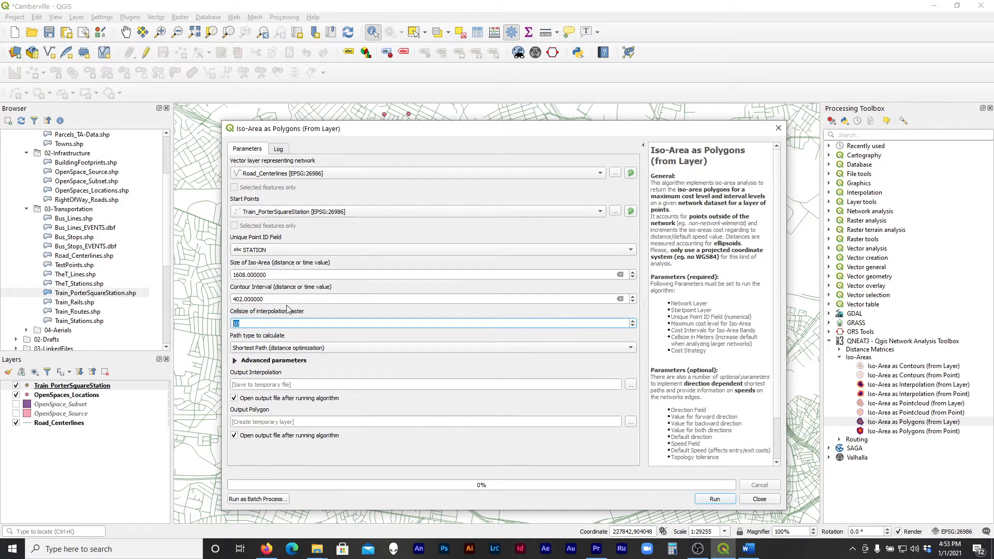
click(268, 323)
click(539, 376)
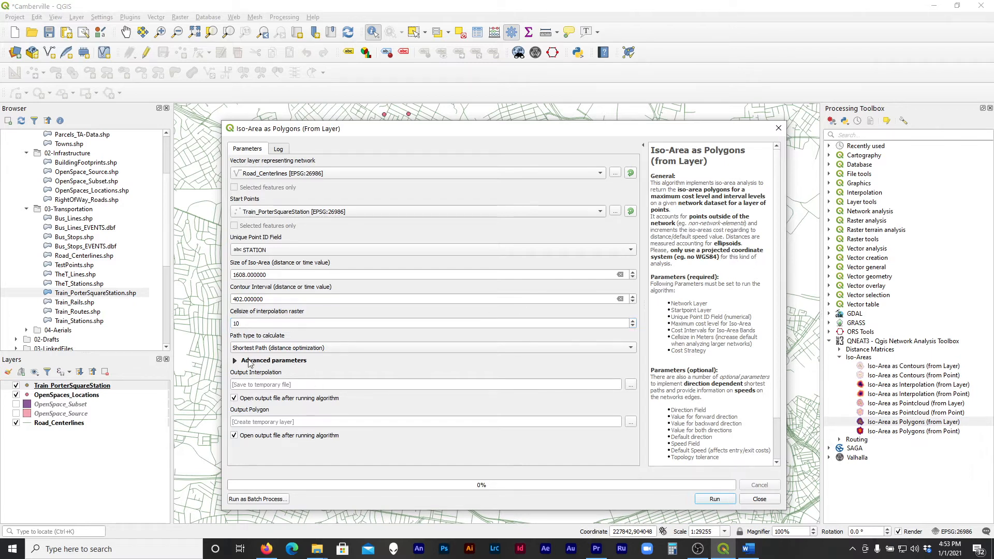
click(236, 361)
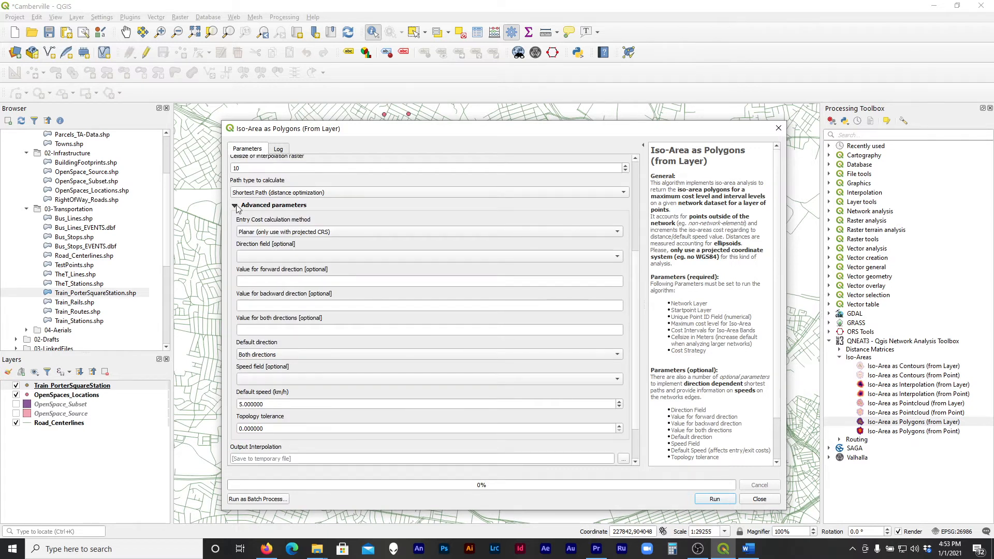
drag(366, 130, 621, 92)
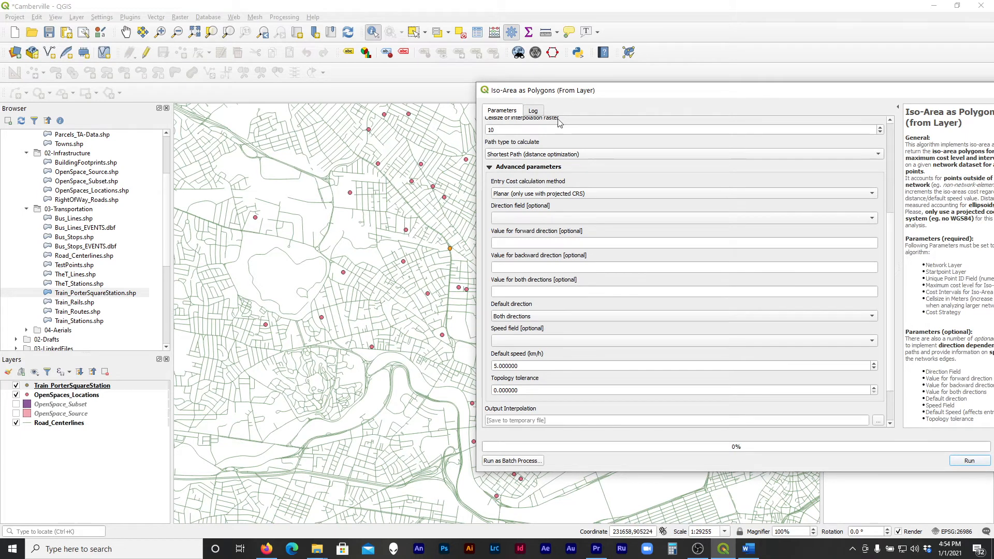
drag(584, 94, 462, 98)
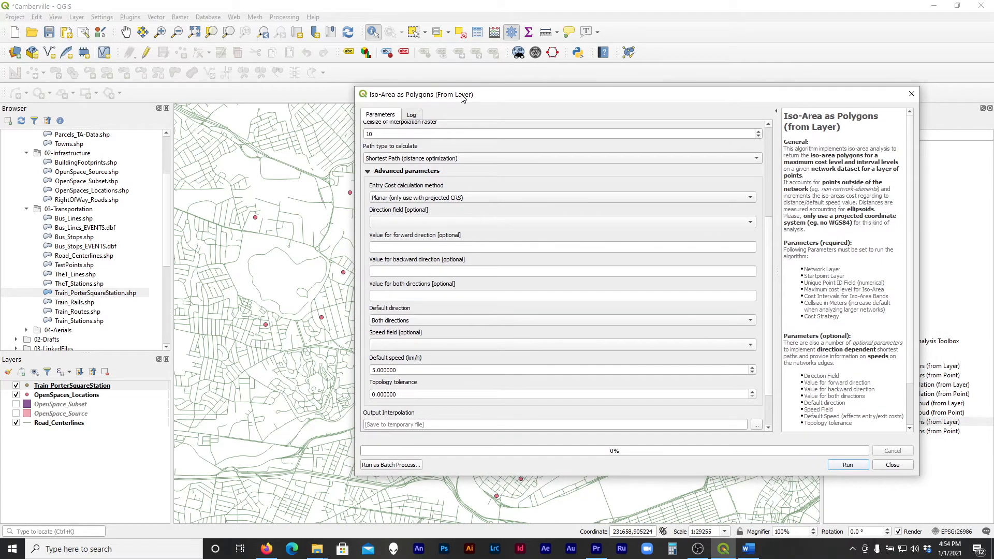
click(370, 171)
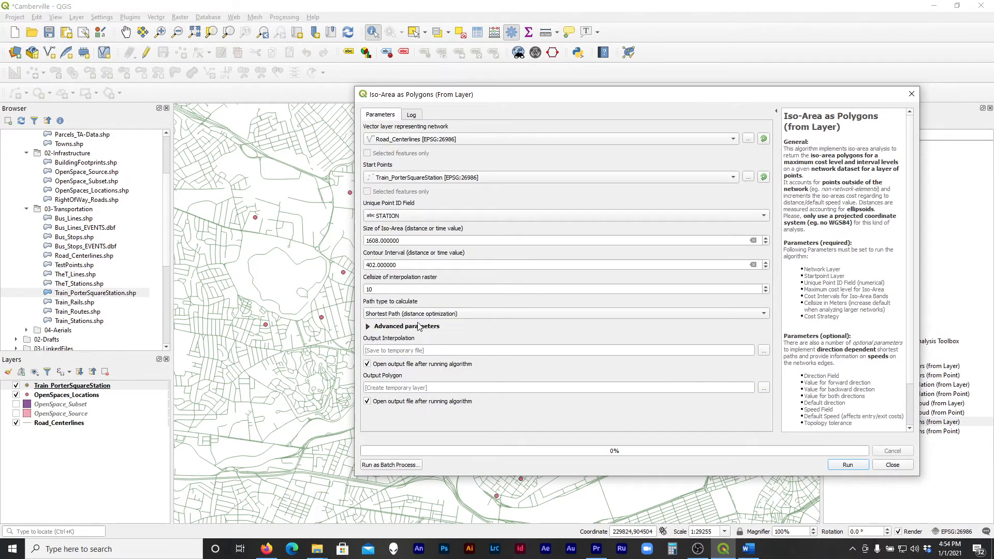
Run the iso-area algorithm with temporary interpolation and polygon outputs, and close its dialog
click(394, 350)
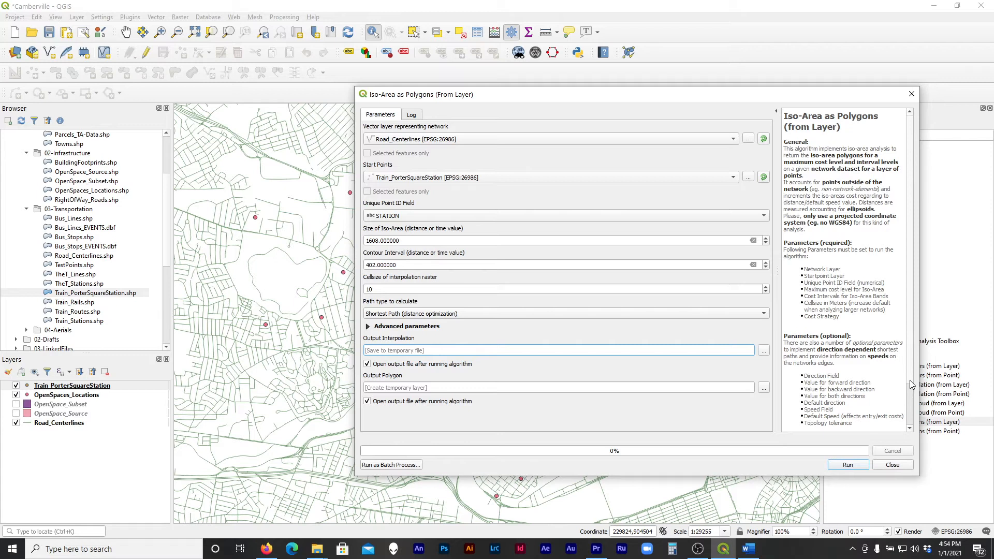
click(859, 466)
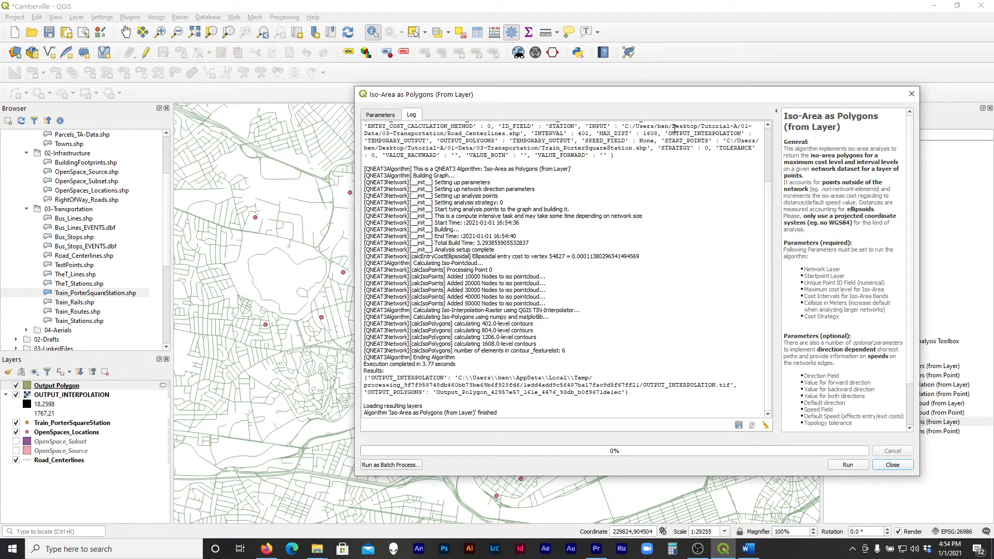
drag(661, 97, 544, 70)
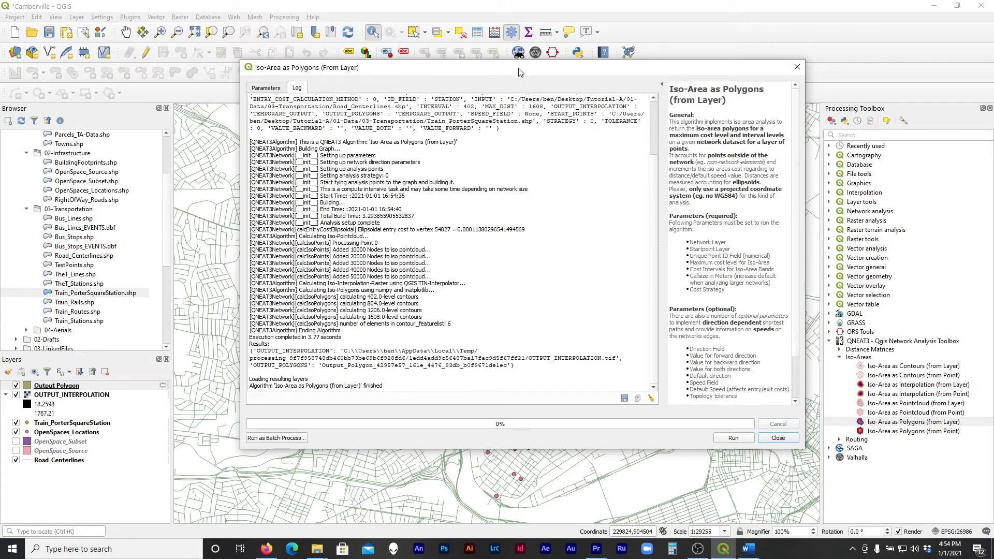
drag(519, 75, 470, 23)
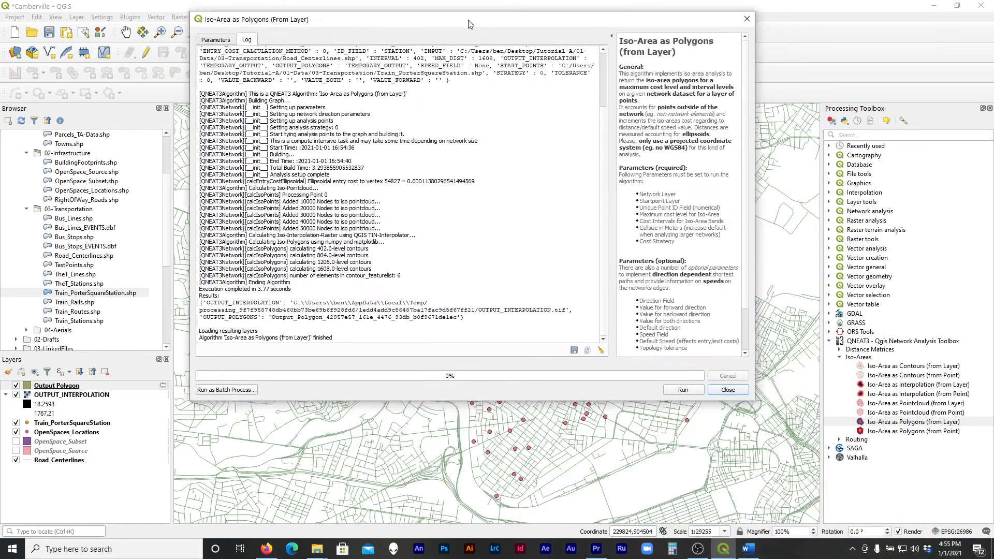
click(728, 390)
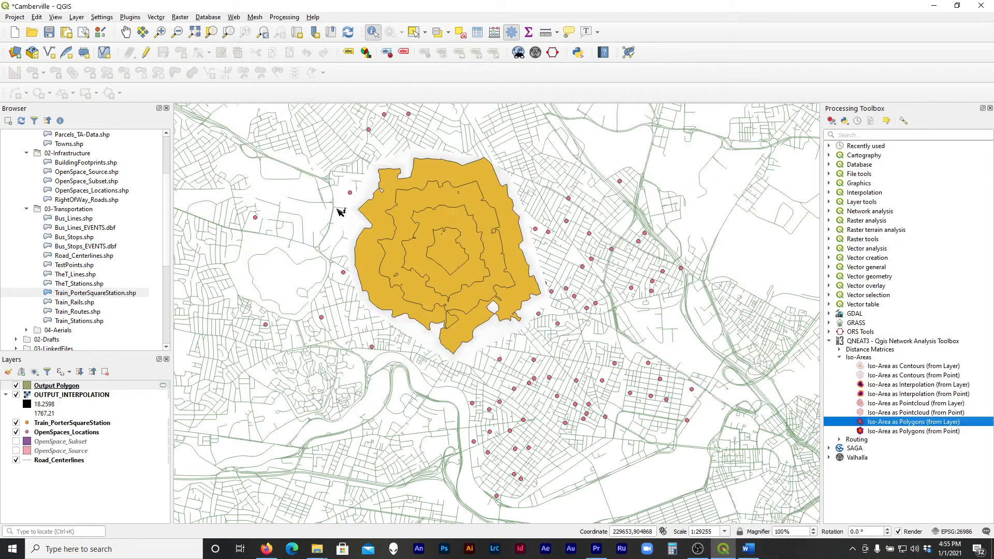
Enable editing on the Output Polygon layer and select its innermost iso-area polygon on the map
scroll(354, 202, up, 1)
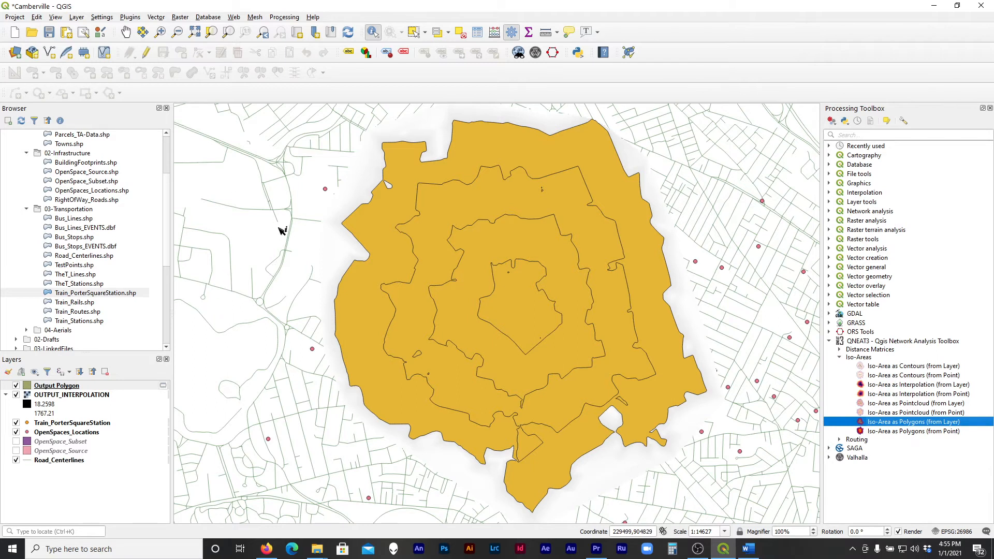
scroll(95, 240, up, 2)
scroll(94, 240, up, 1)
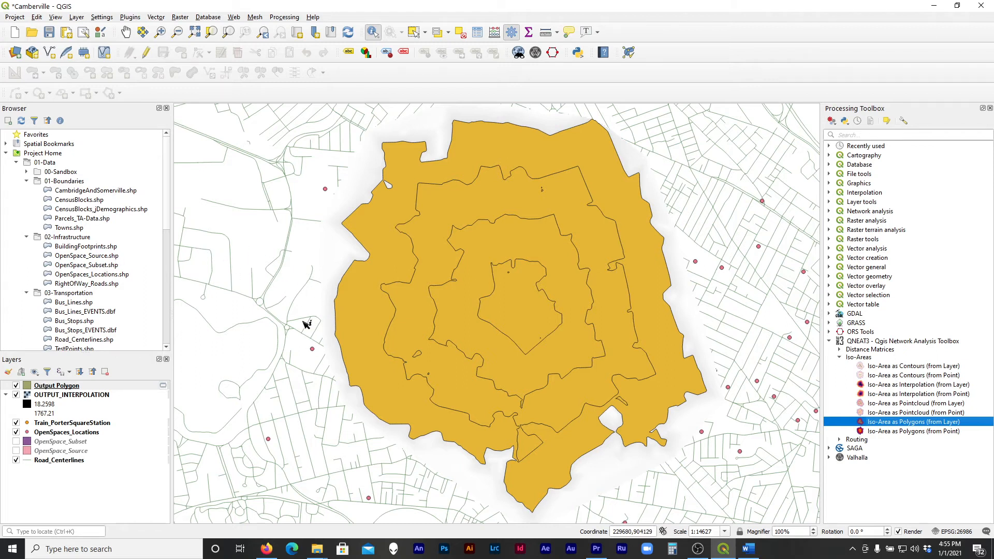
click(75, 388)
click(146, 52)
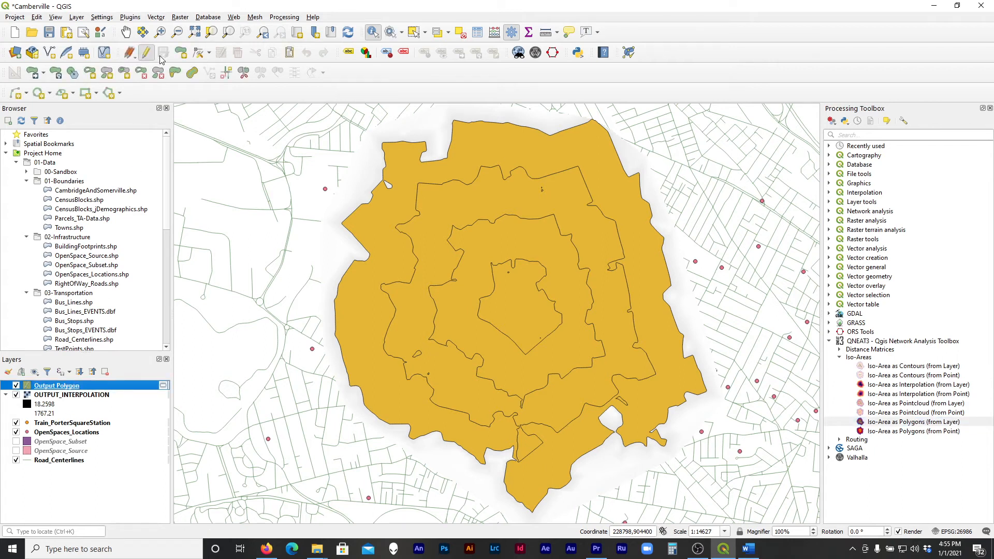
click(413, 32)
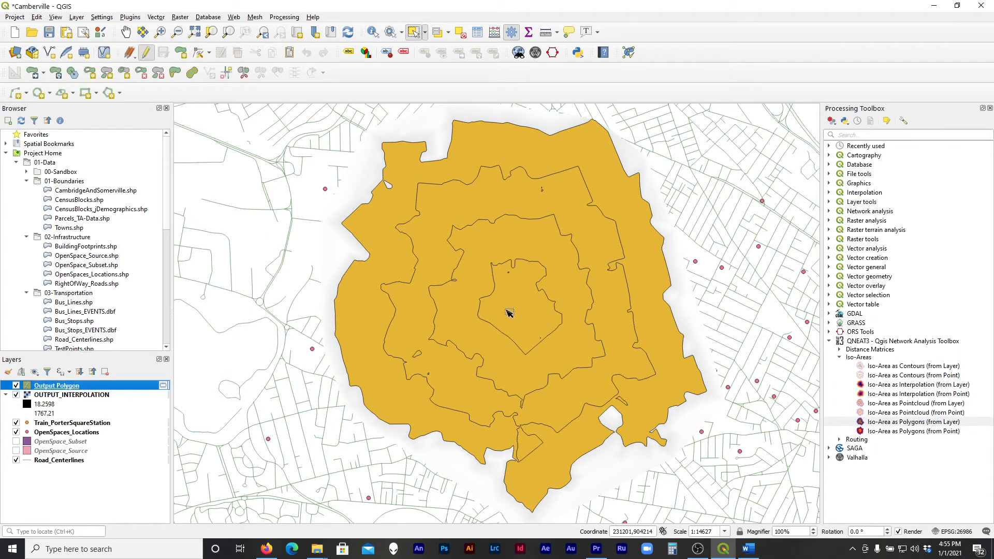
click(527, 323)
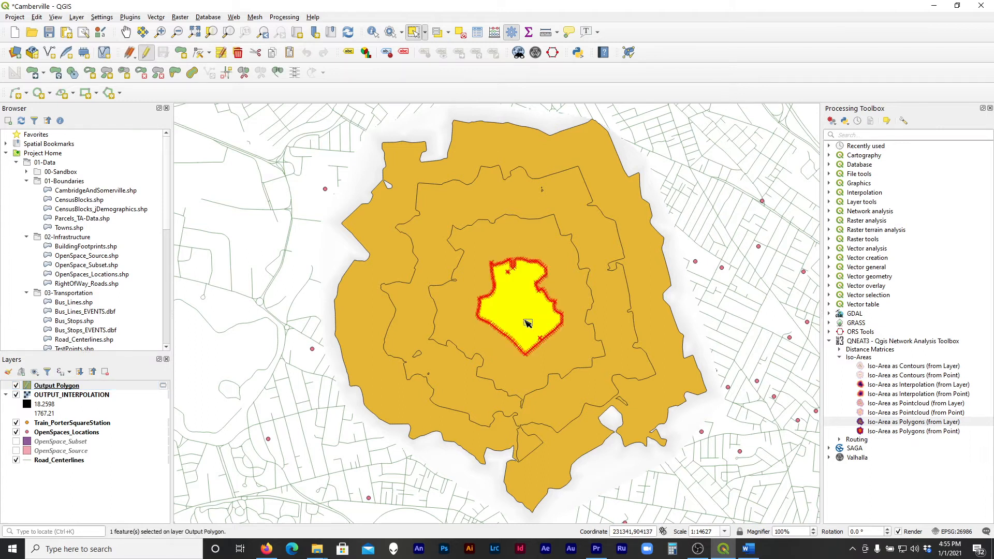
Try deleting the innermost iso-area polygons one after another and undo the deletions
key(Delete)
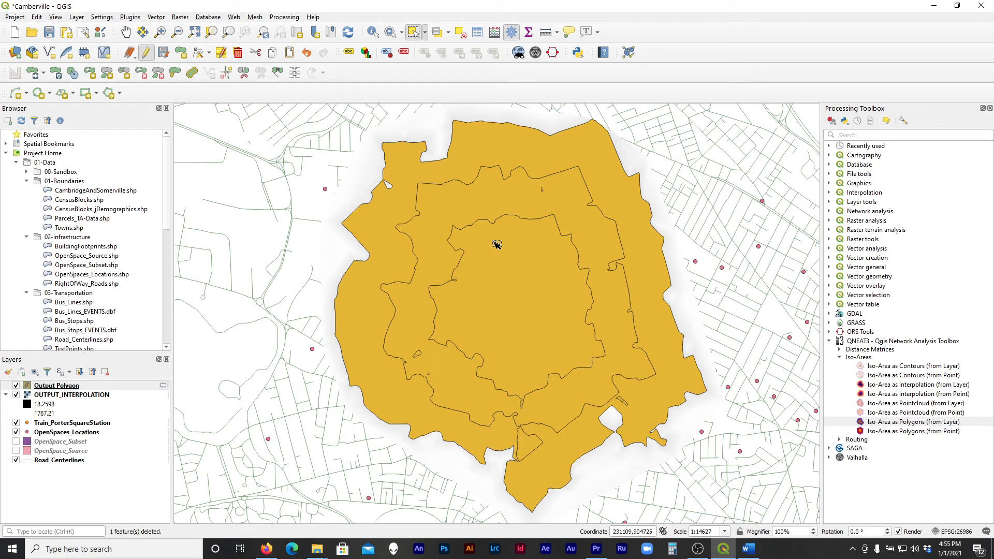
key(ctrl+z)
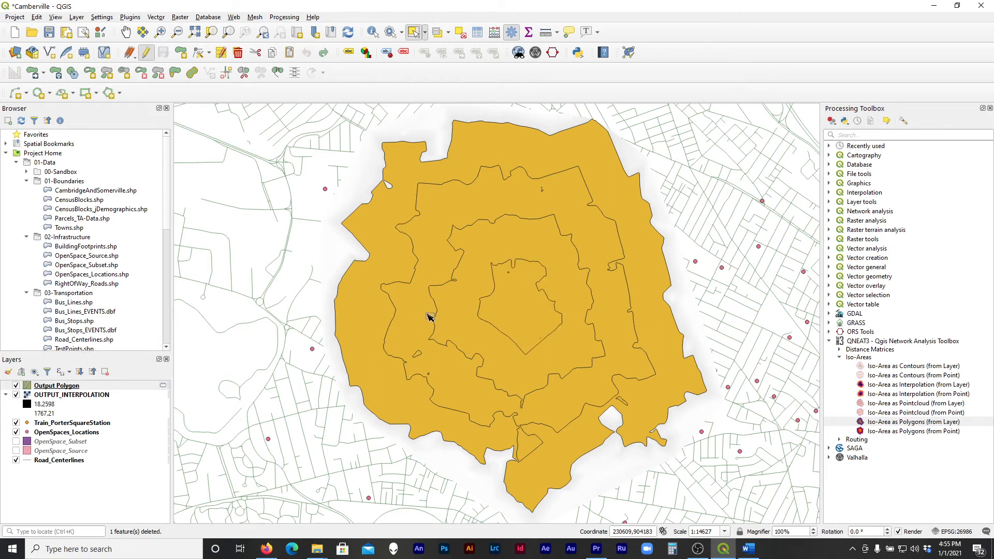
click(535, 317)
key(Delete)
click(511, 325)
key(Delete)
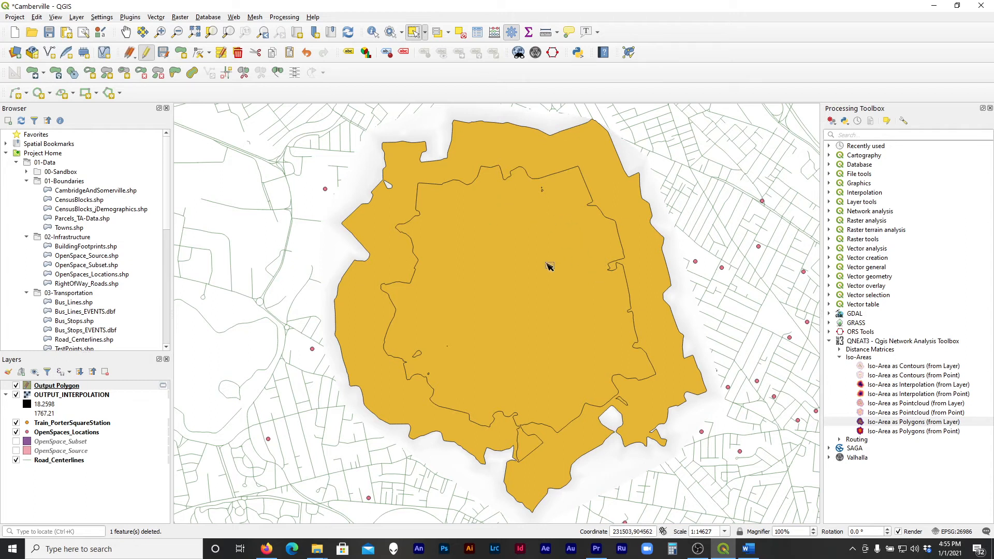
key(ctrl+z)
key(ctrl+z)
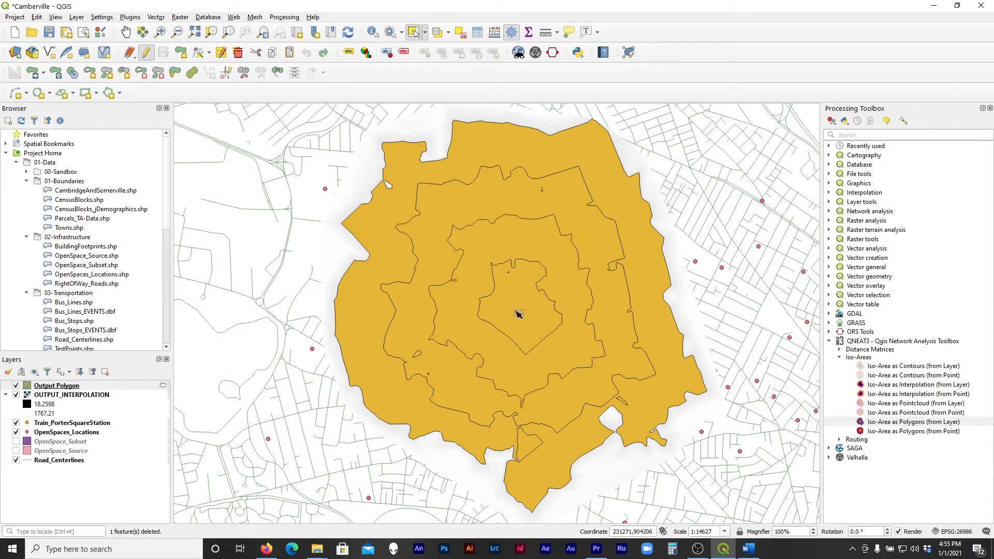
Delete the three outer iso-area rings from the Output Polygon layer, keeping only the innermost area around the station
scroll(451, 284, down, 1)
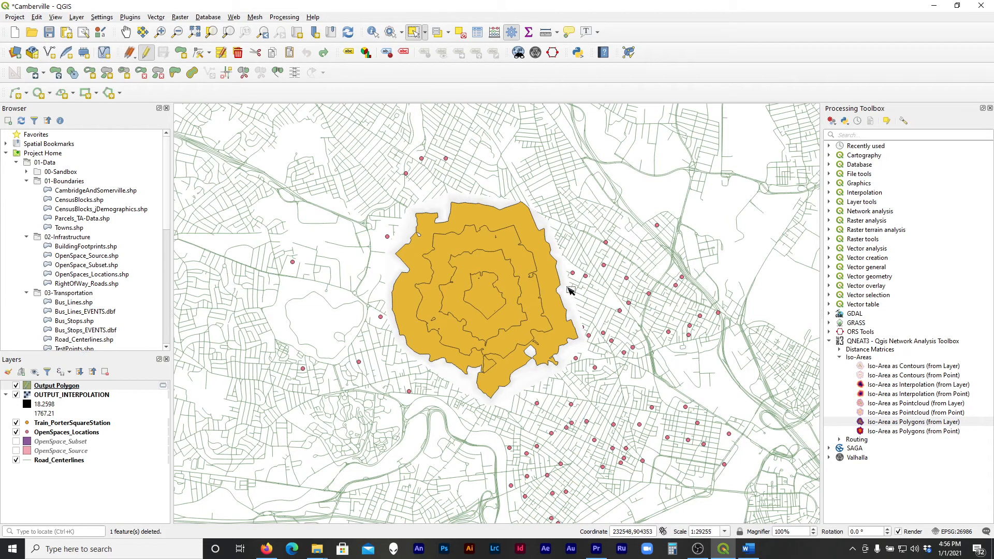
scroll(573, 291, up, 1)
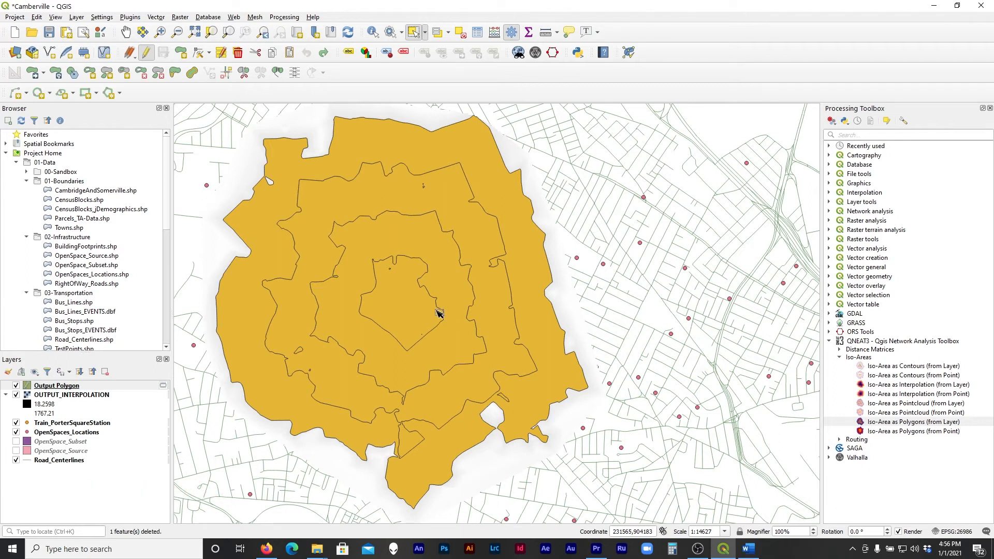
scroll(431, 293, down, 1)
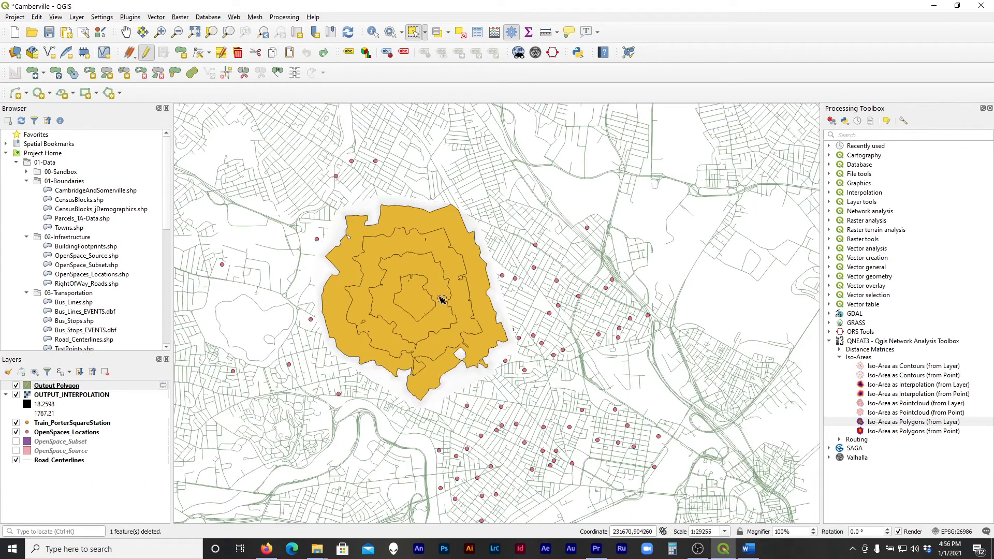
click(343, 326)
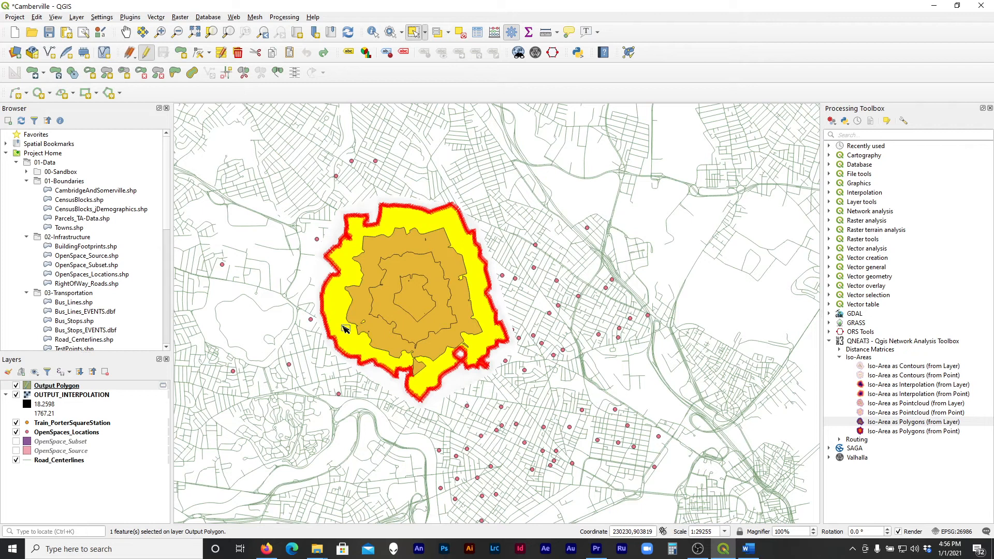
key(Delete)
click(369, 324)
key(Delete)
click(395, 323)
key(Delete)
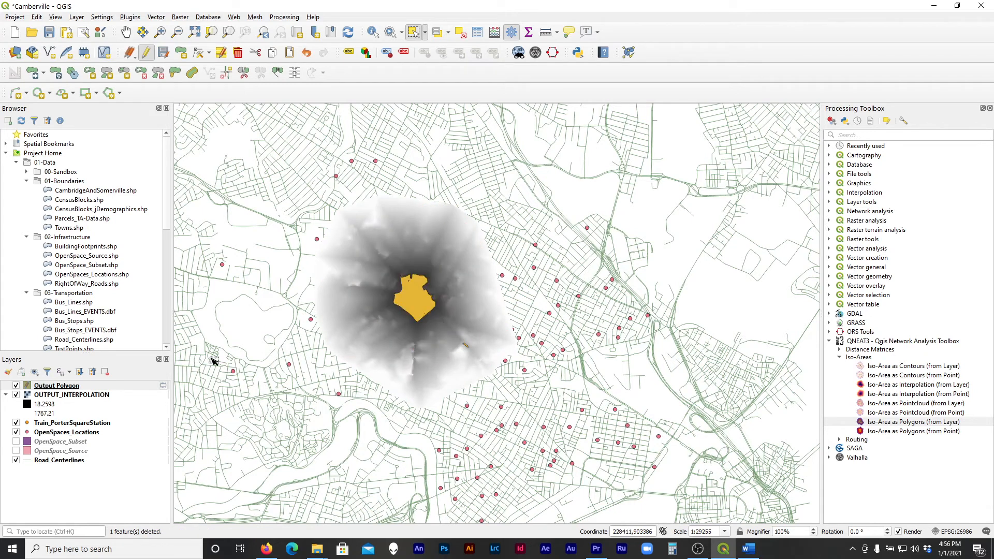
Hide the OUTPUT_INTERPOLATION layer and move Train_PorterSquareStation above Output Polygon in the layer order
click(16, 396)
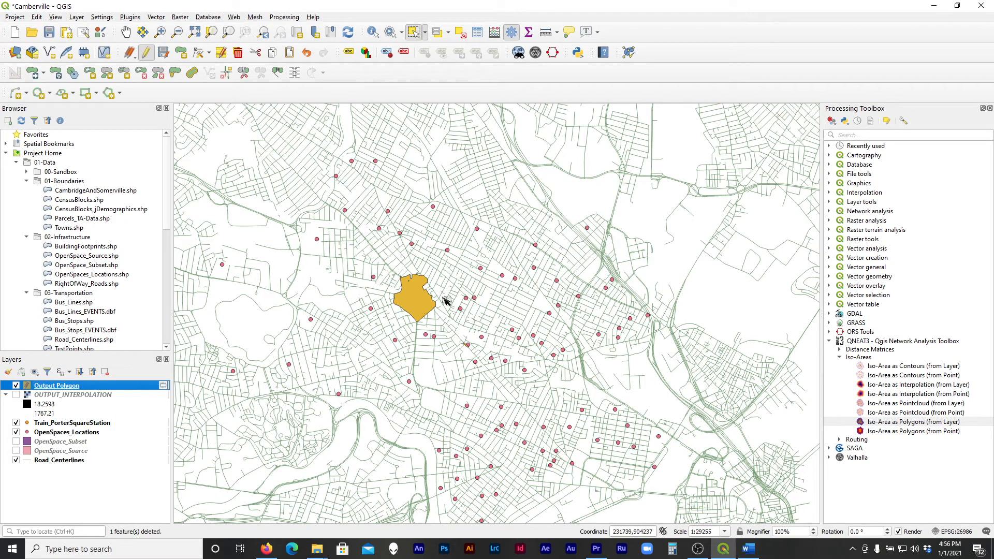
drag(81, 428, 62, 382)
scroll(464, 315, up, 1)
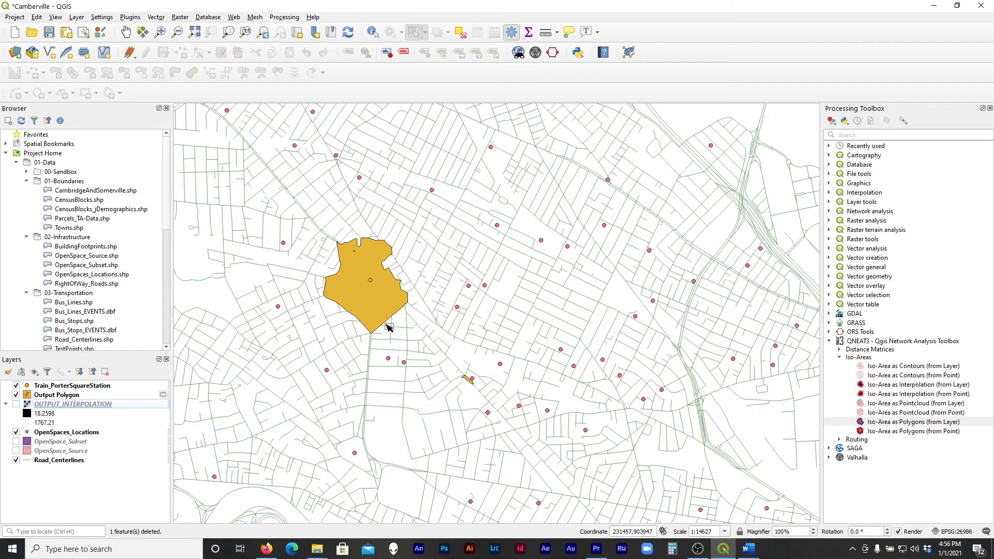
Make Output Polygon the active layer and select the remaining iso-area polygon around the station
click(380, 306)
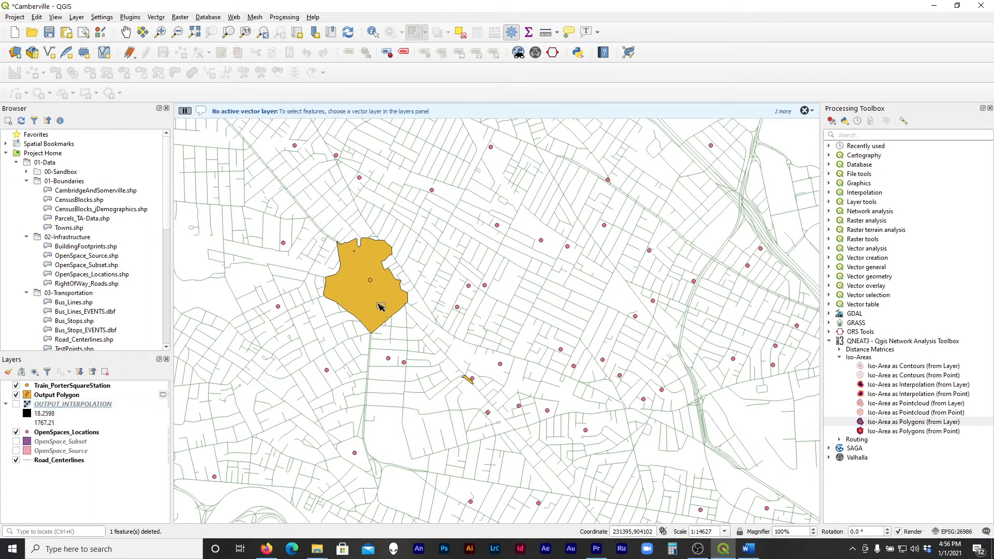
click(67, 395)
click(385, 307)
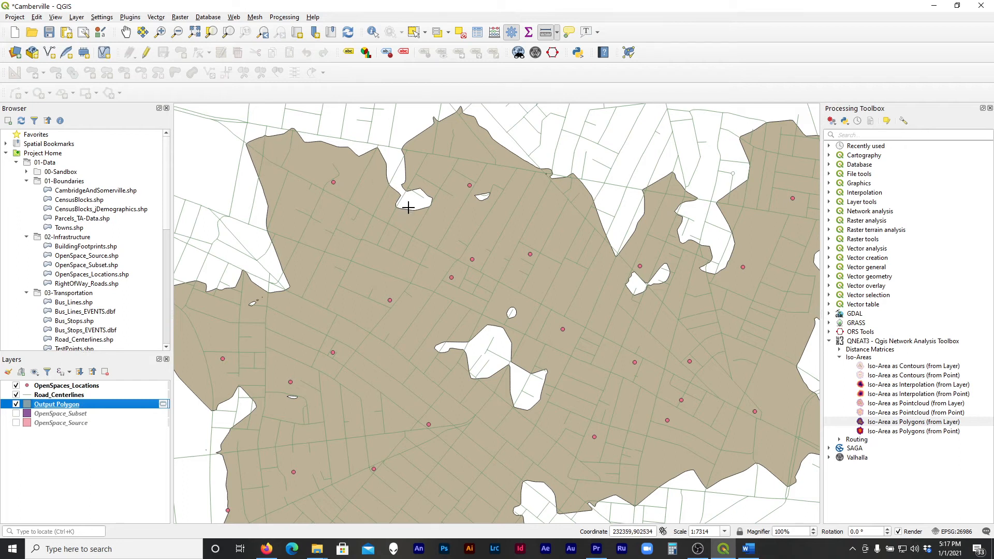
Make OpenSpaces_Locations the active layer and measure a path along the streets from an open-space point near the iso-area's southwestern edge
click(57, 388)
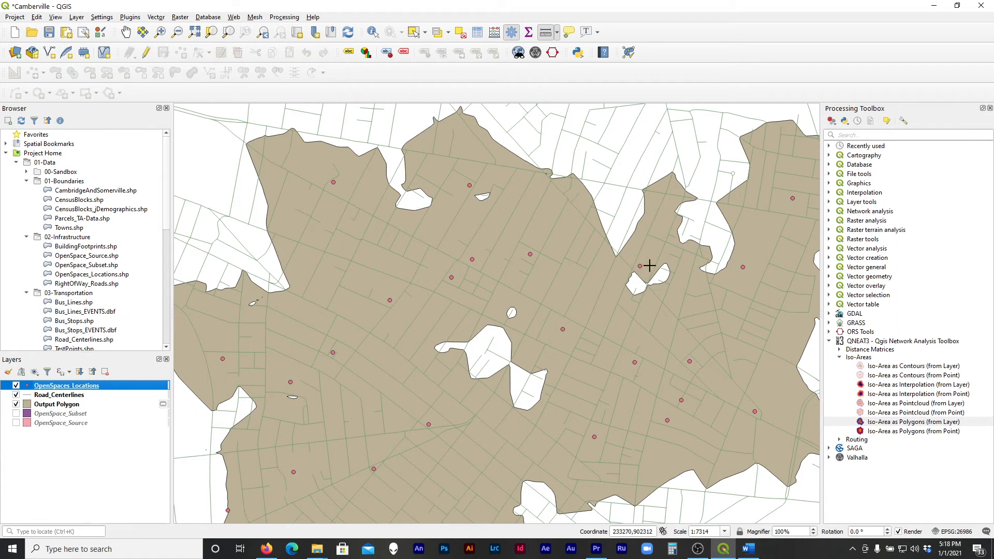
scroll(650, 266, up, 1)
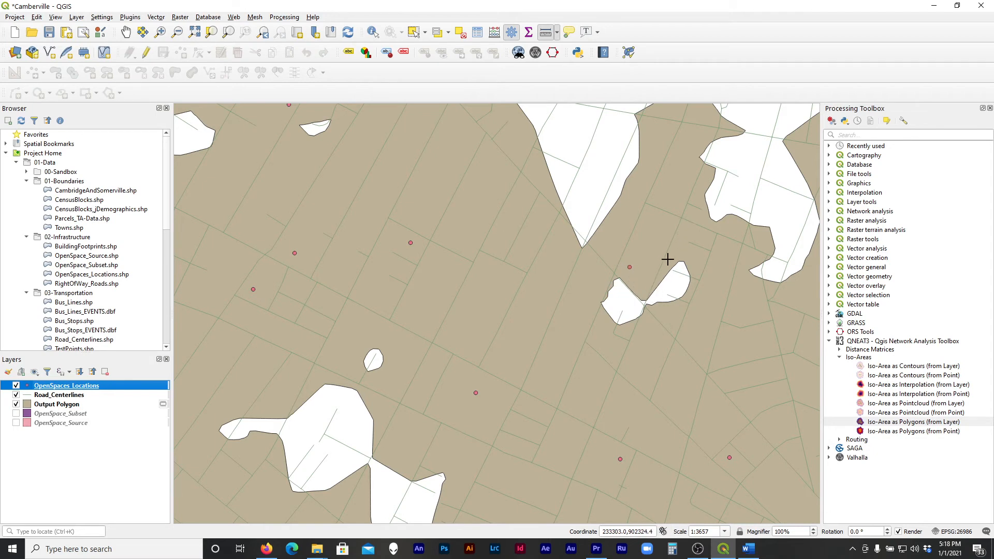
scroll(631, 301, down, 1)
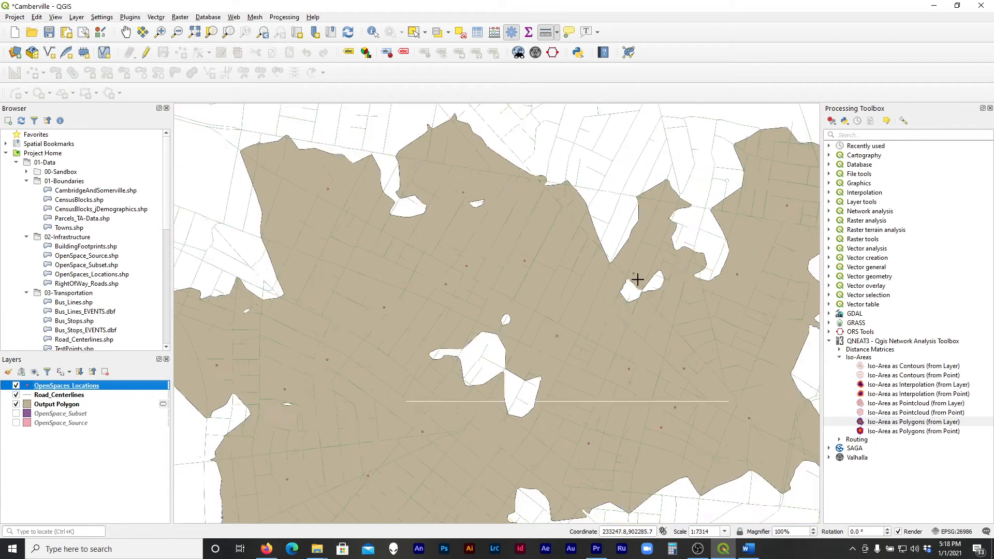
scroll(520, 122, down, 1)
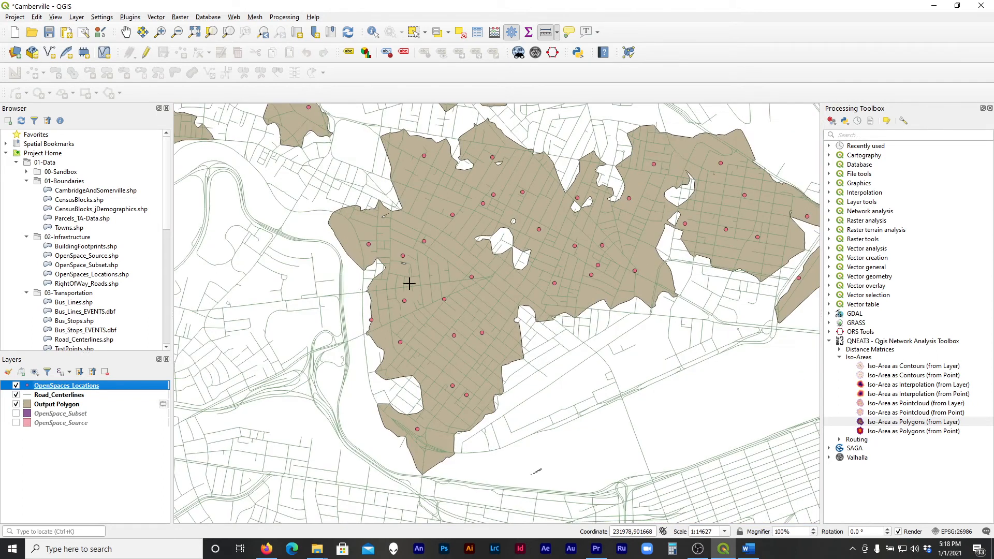
scroll(409, 284, up, 1)
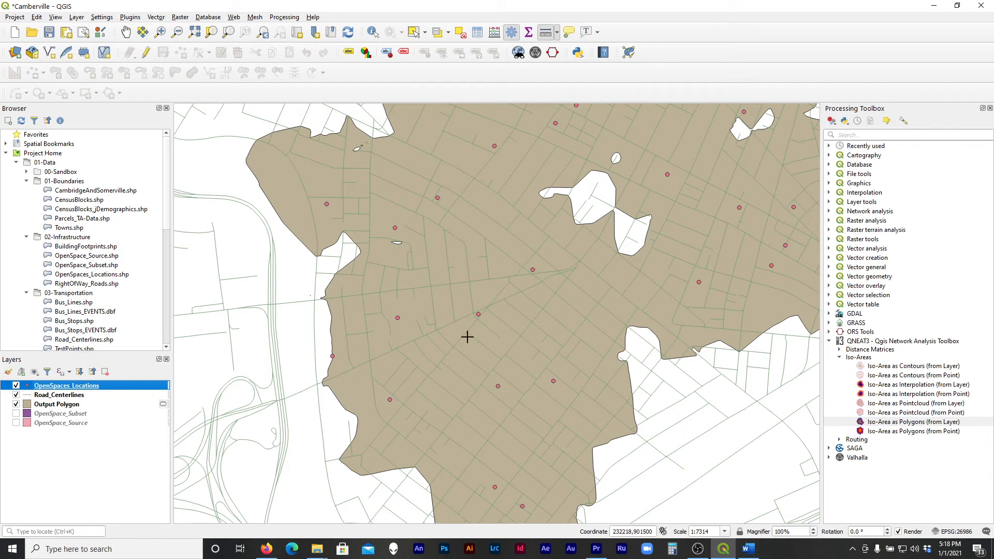
scroll(394, 414, up, 1)
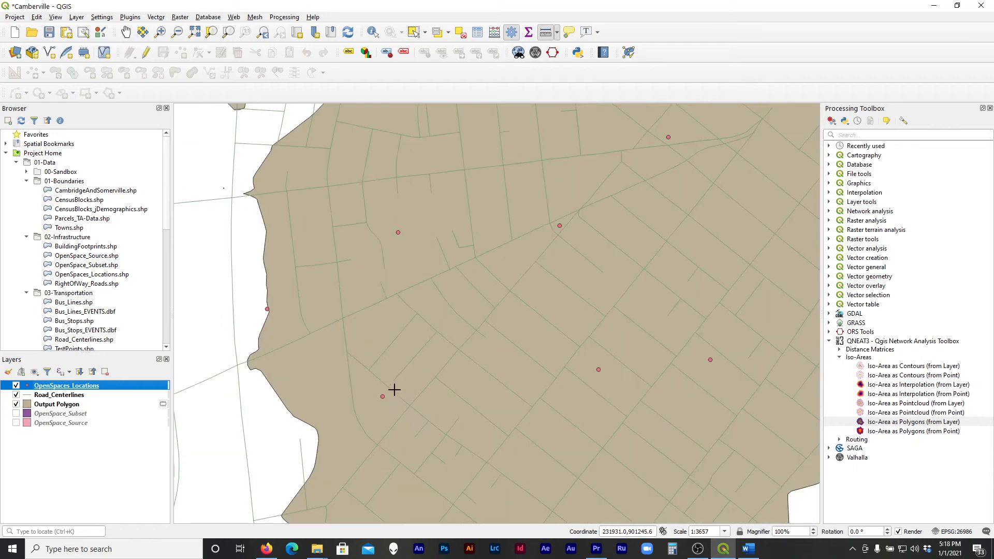
click(388, 388)
click(411, 405)
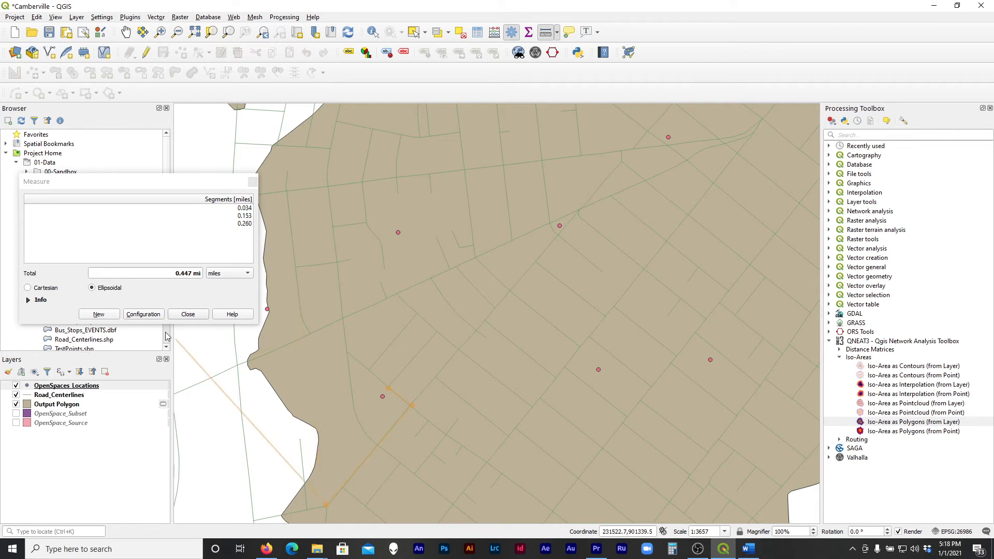
click(187, 316)
Remove the Output Polygon layer from the project and confirm the removal
scroll(281, 423, down, 1)
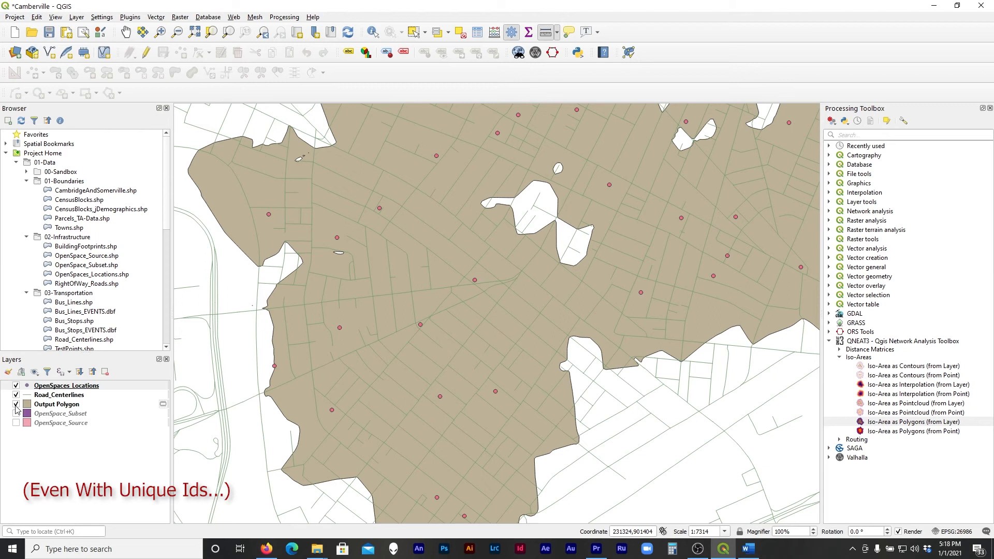
mouse_move(16, 409)
click(42, 405)
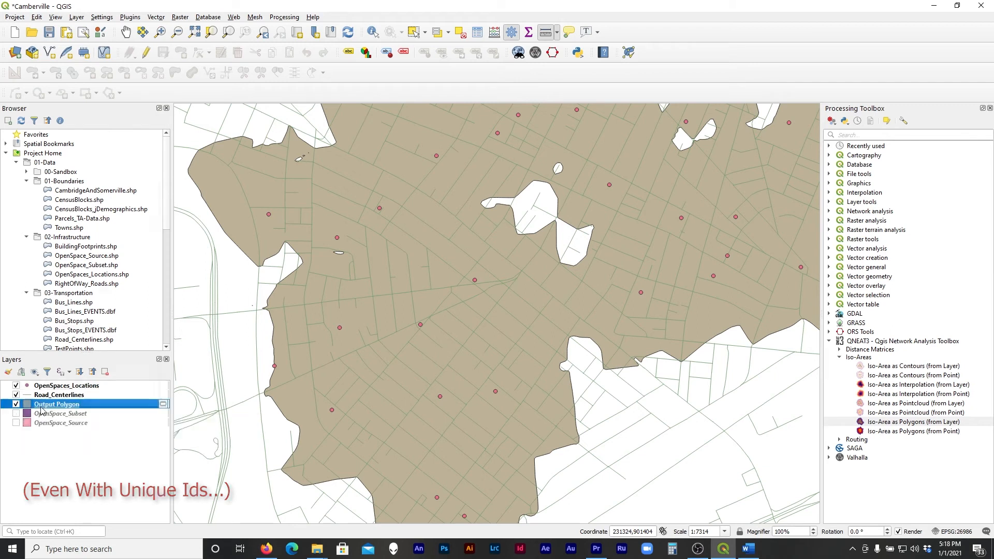
right_click(42, 406)
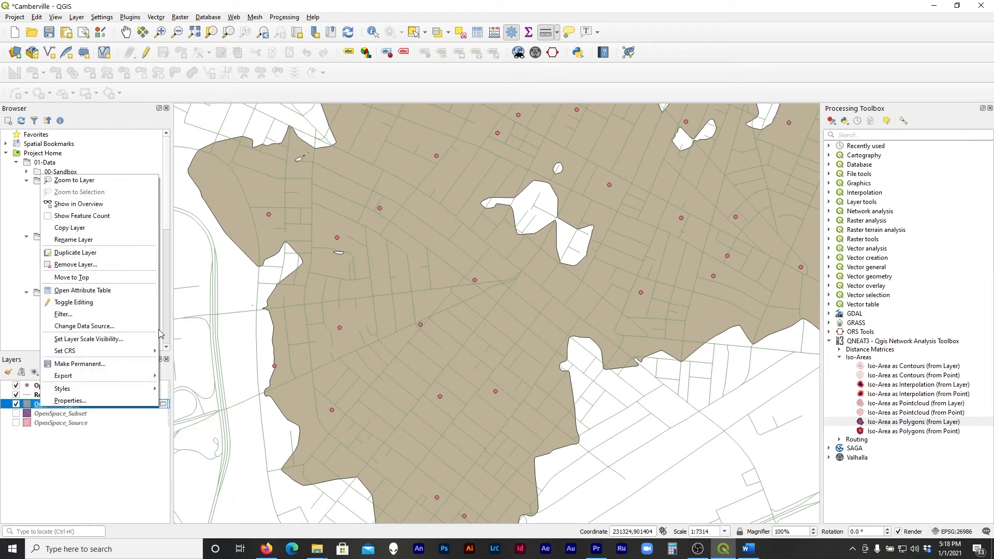
click(112, 263)
click(468, 283)
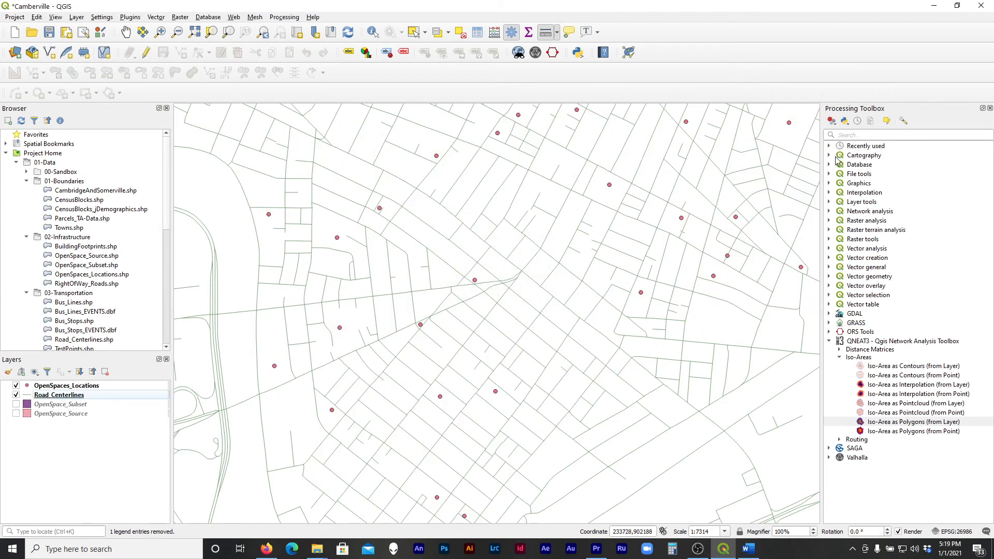
Search the processing tools for "servi" and open the Service area (from layer) algorithm
click(845, 136)
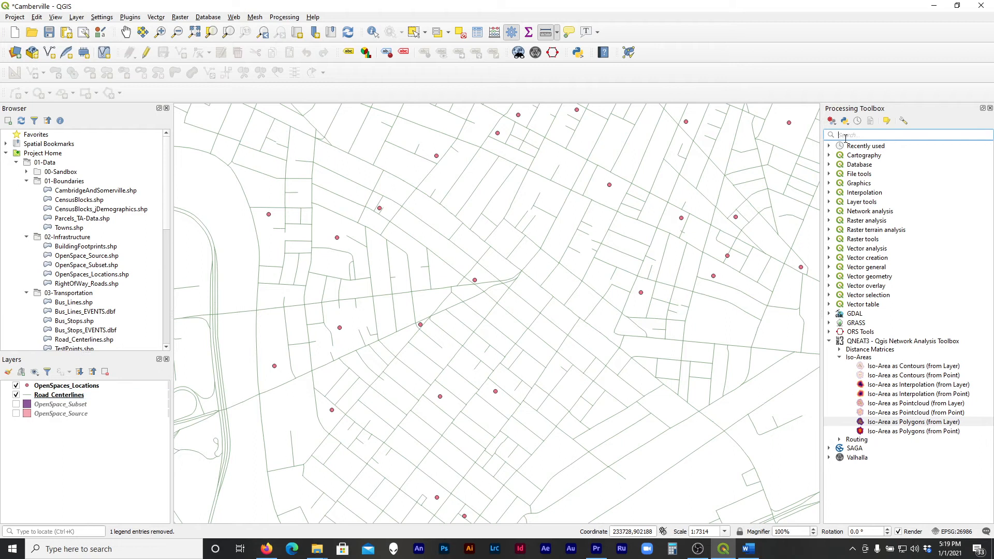
text(servi)
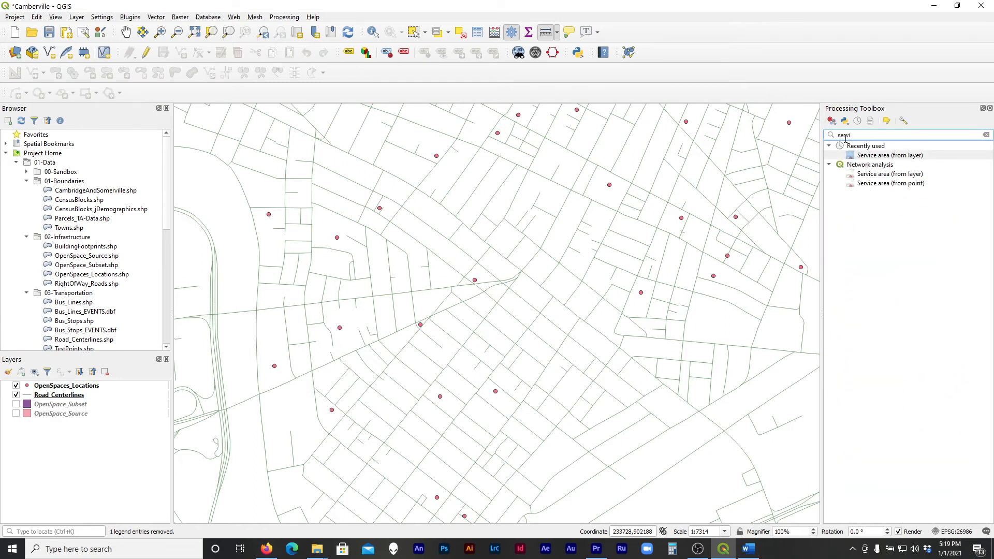
click(863, 184)
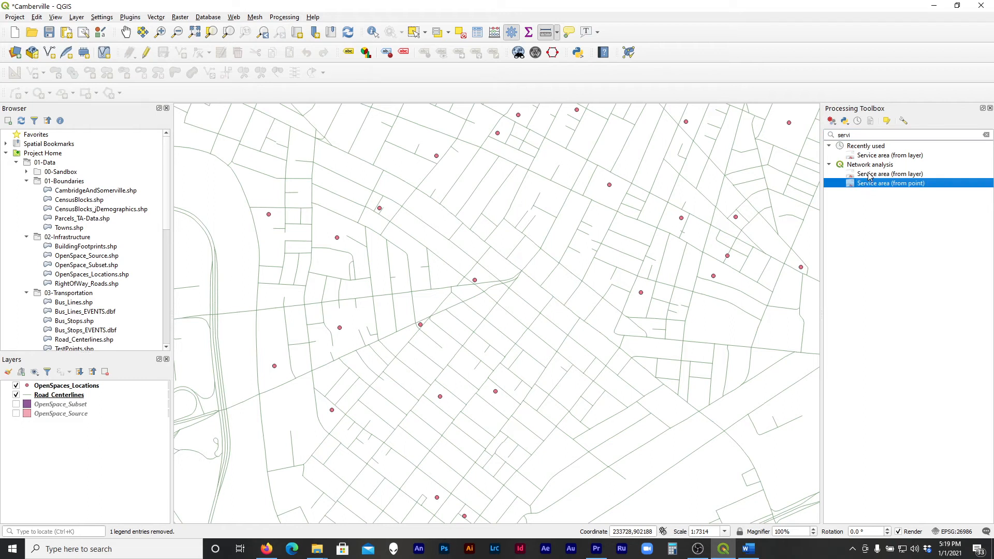
scroll(526, 371, down, 1)
scroll(437, 401, down, 1)
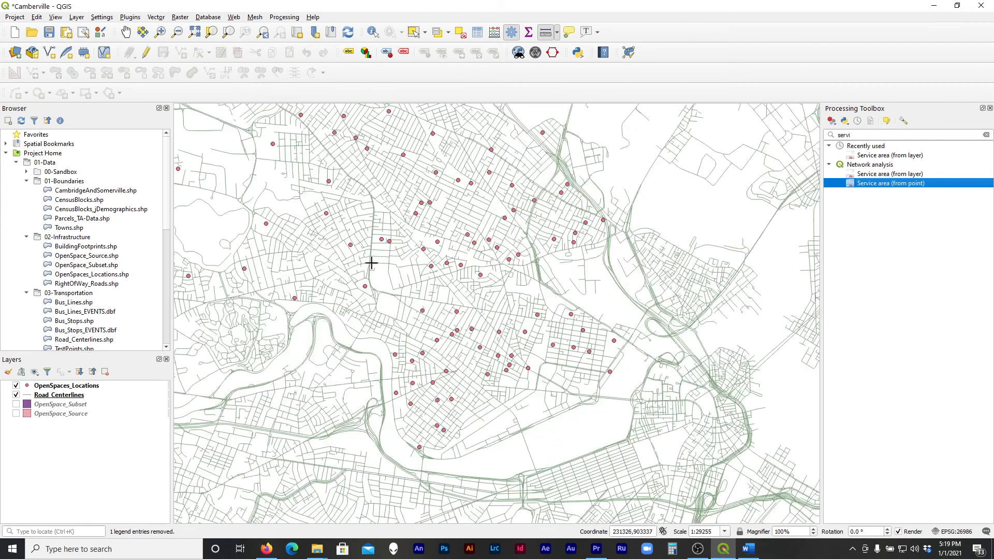
scroll(484, 382, down, 1)
scroll(434, 313, up, 1)
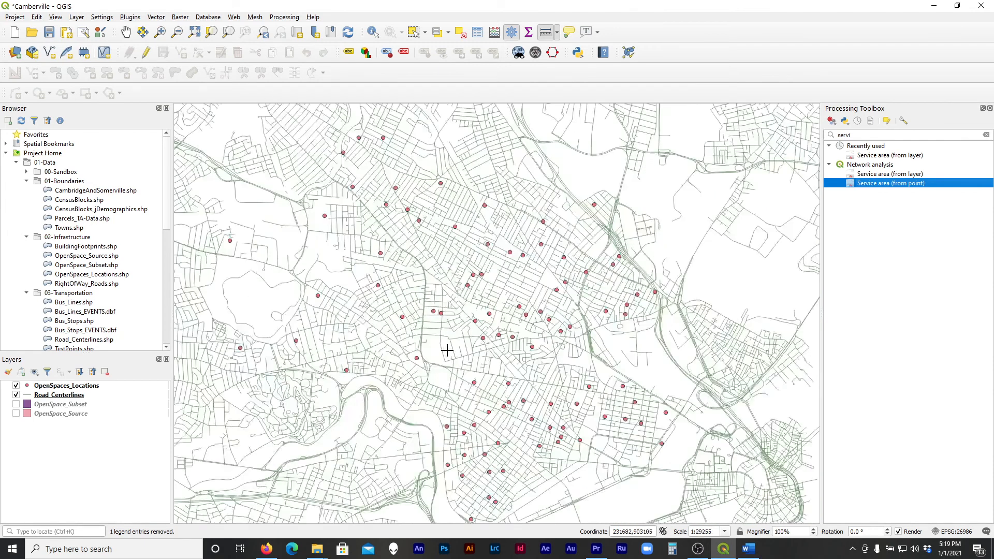
click(892, 157)
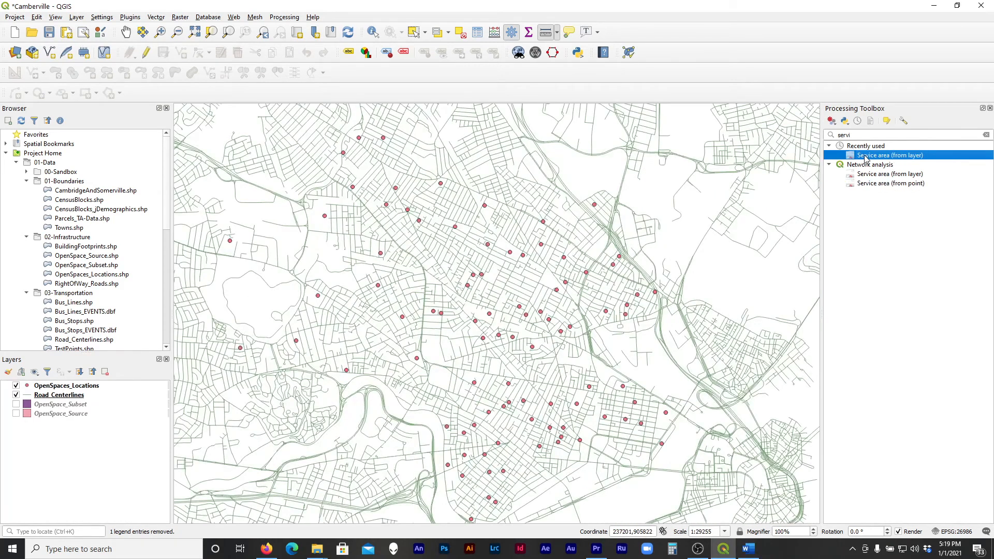
double_click(866, 158)
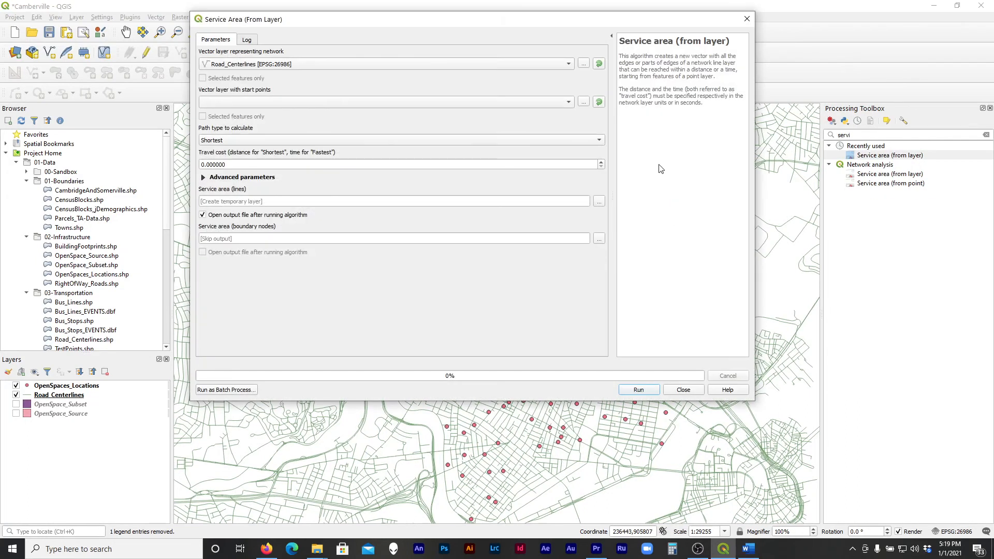
drag(376, 19, 381, 86)
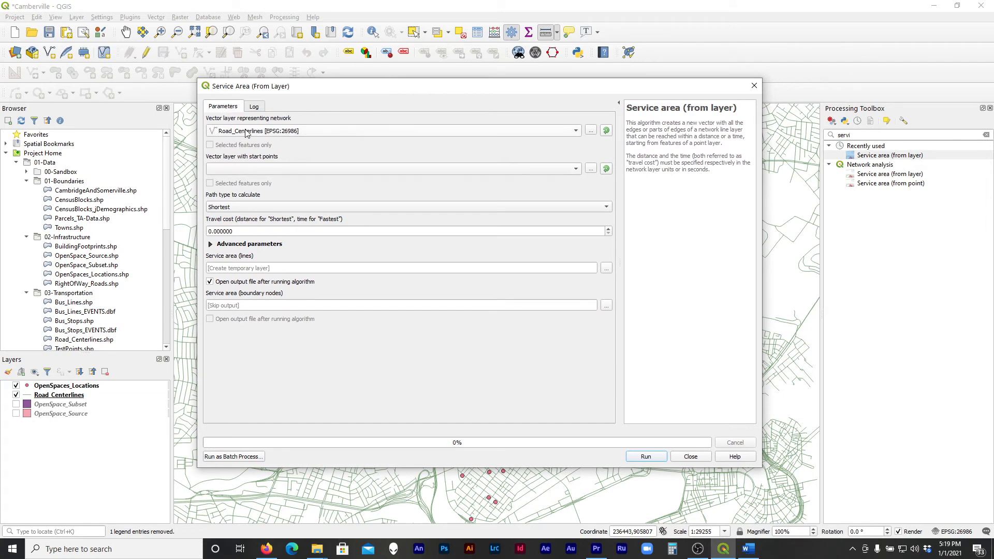
Use OpenSpaces_Locations as the layer with start points and keep the path type at Shortest
click(254, 171)
click(254, 173)
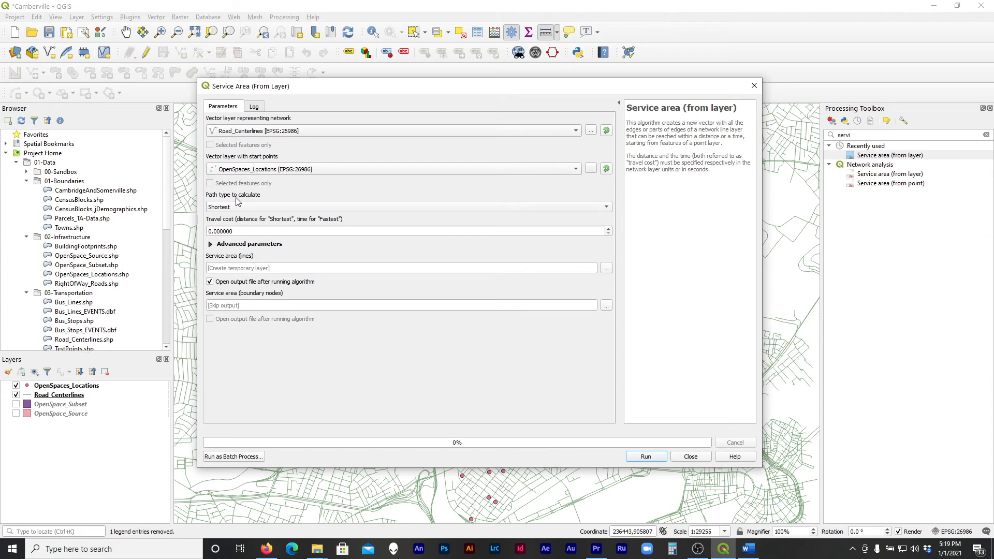
click(228, 207)
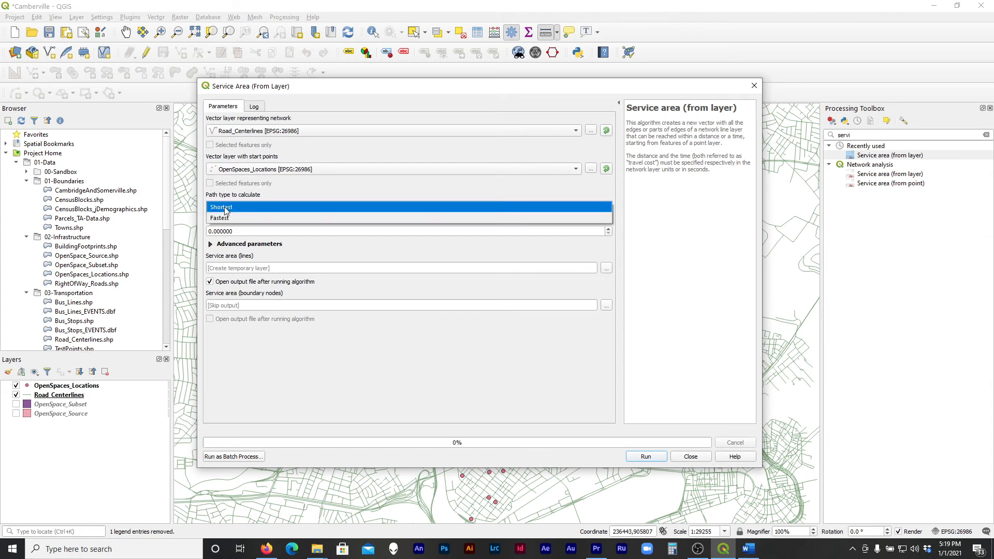
click(228, 207)
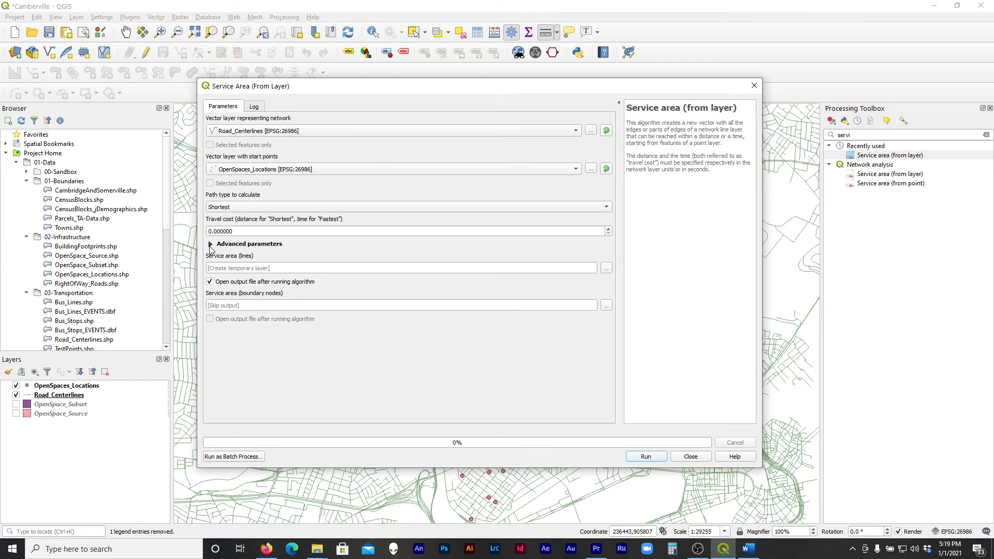
Run the service area calculation with a travel cost of 402, output to a temporary layer, and close the dialog
click(210, 244)
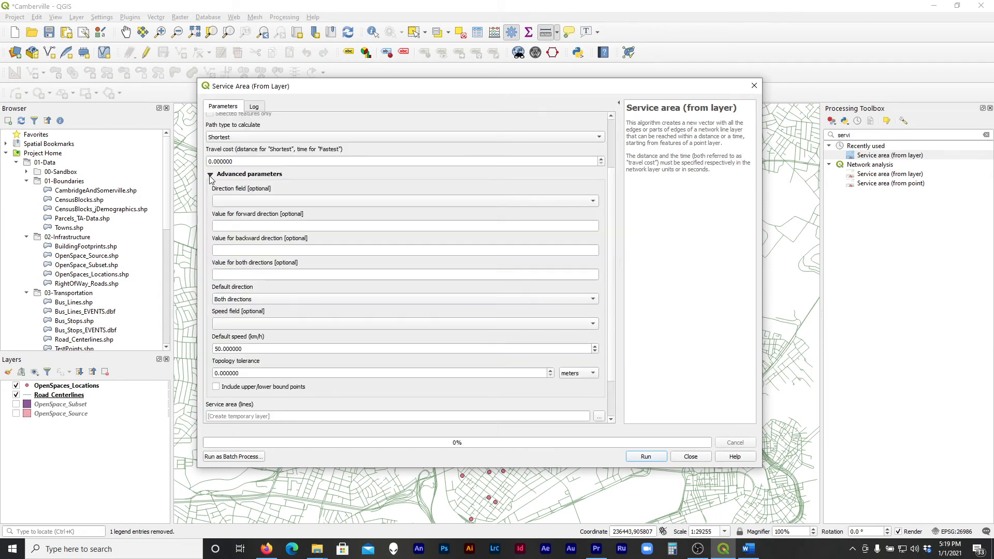
click(211, 178)
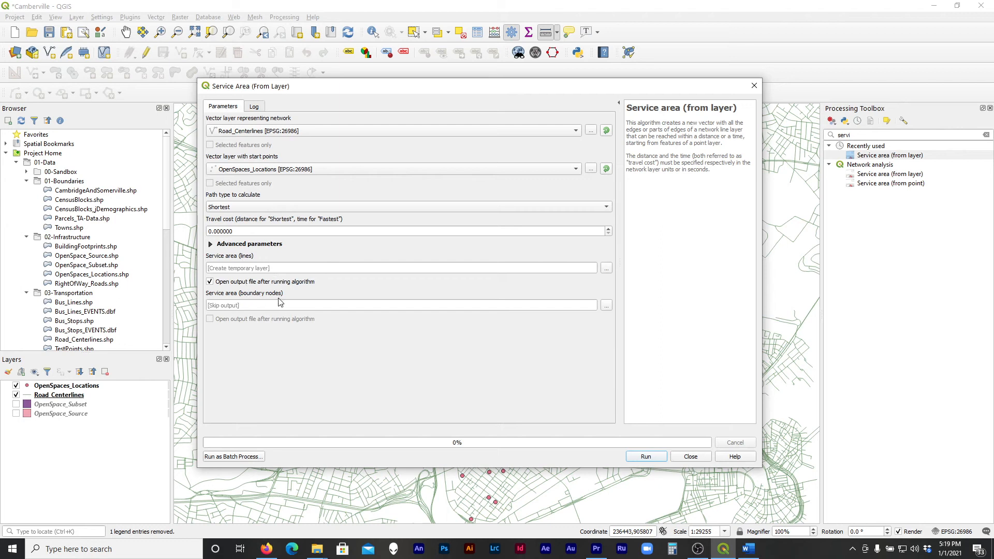
click(256, 233)
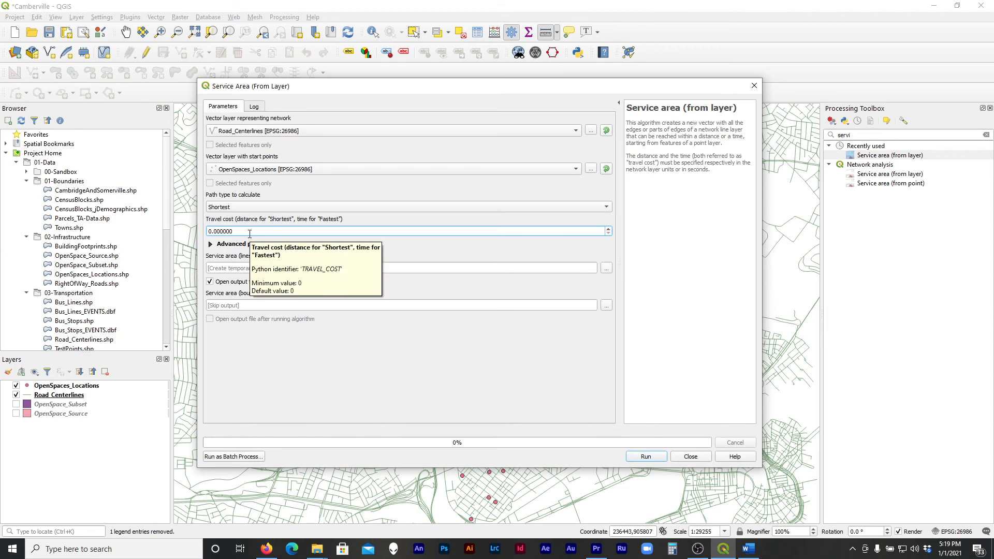
double_click(250, 233)
text(402)
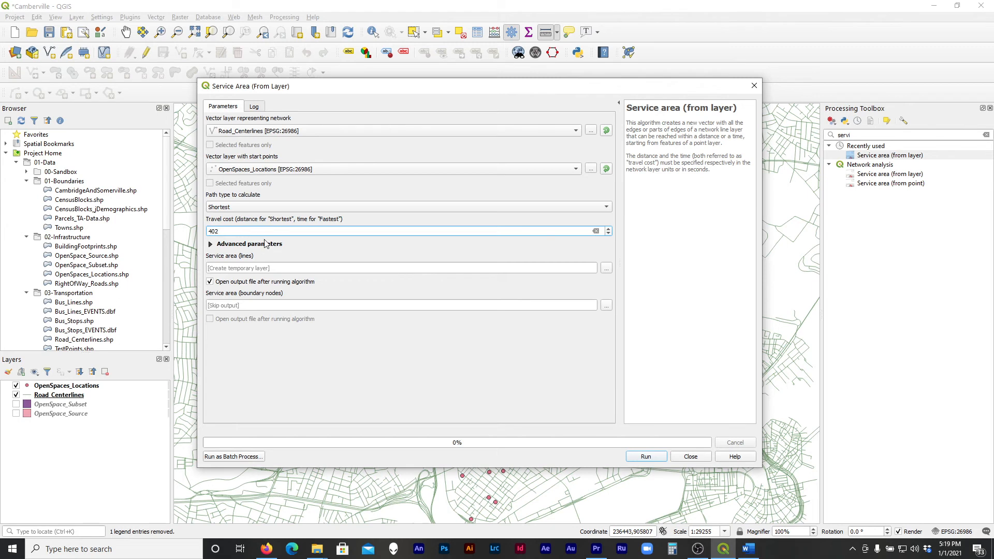
click(317, 251)
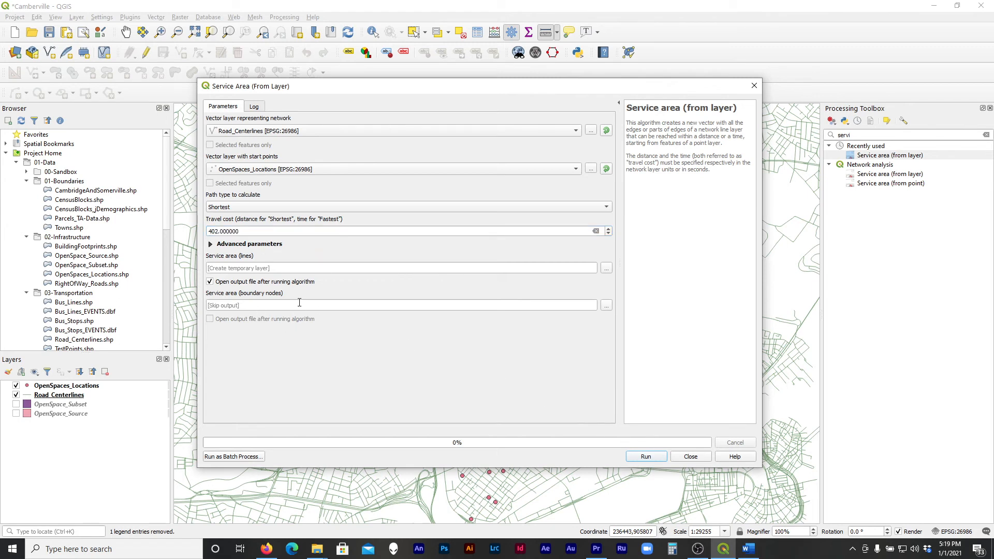
click(646, 457)
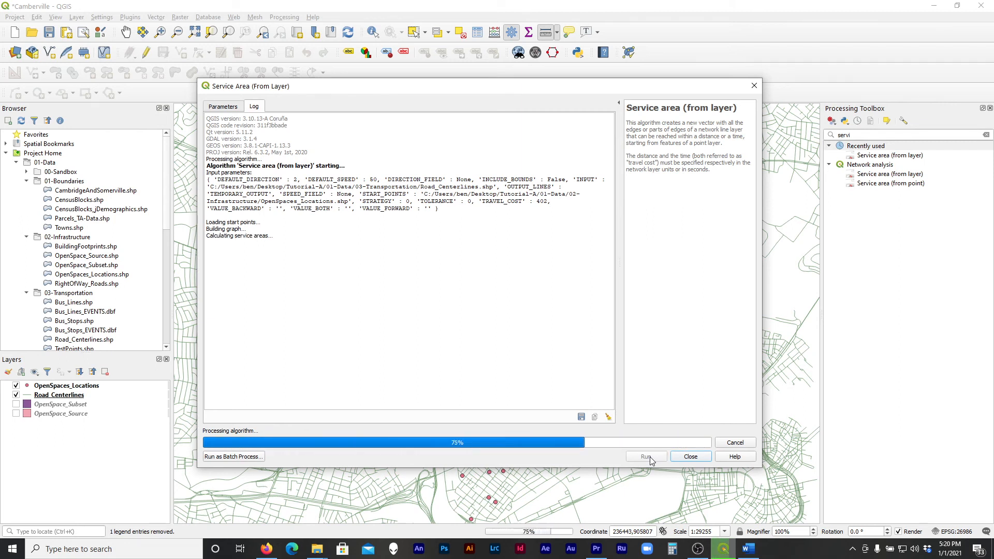
click(690, 456)
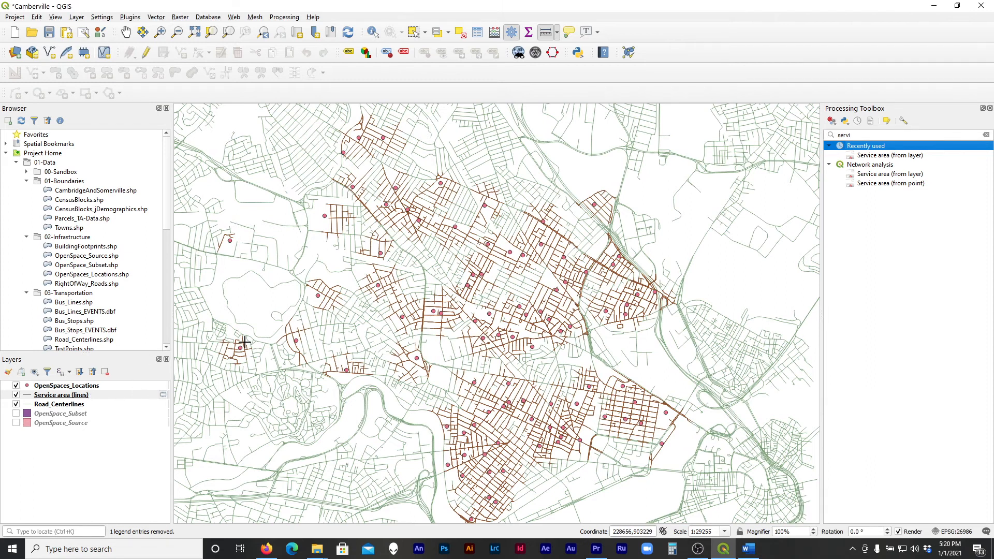
Thicken the line symbol of the Service area (lines) layer through its layer properties
scroll(413, 290, up, 1)
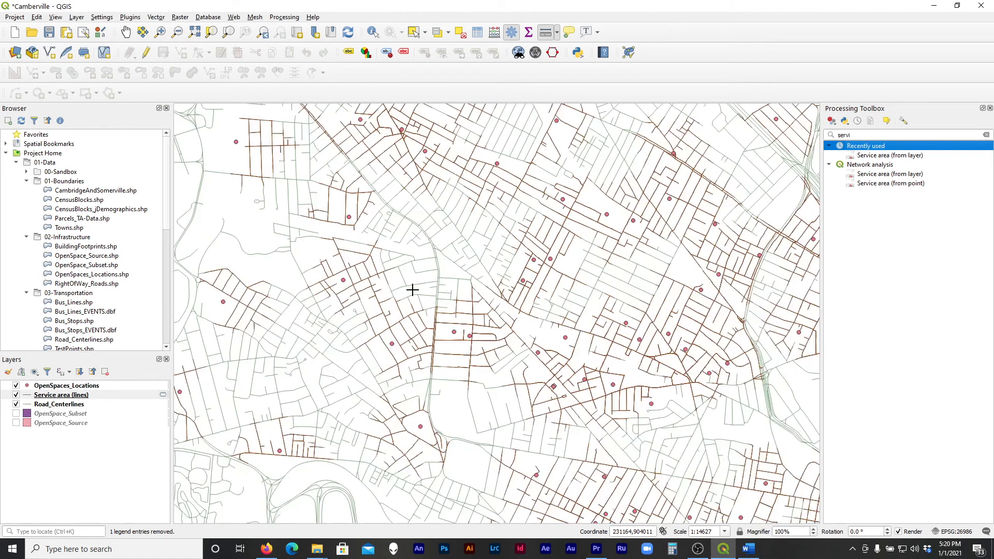
click(47, 395)
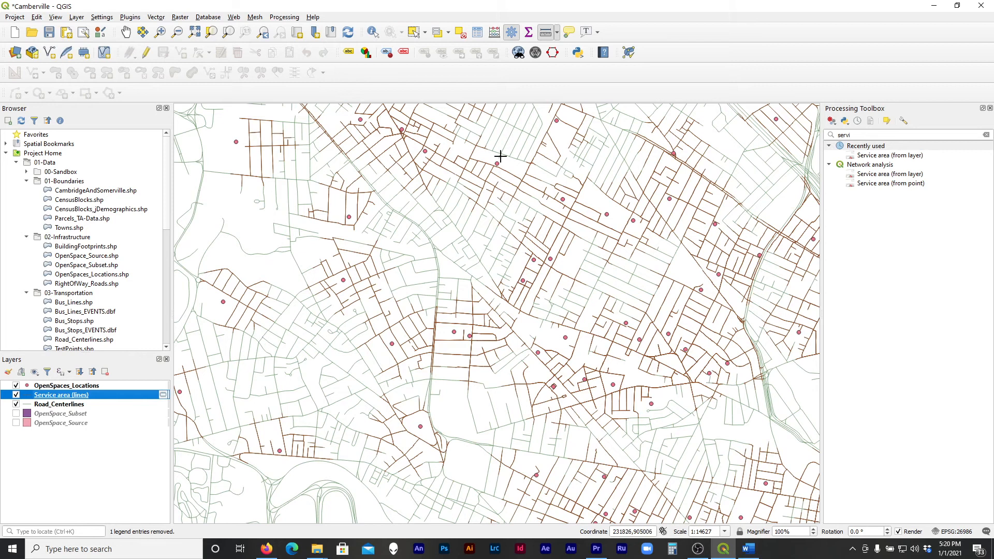
scroll(498, 147, up, 1)
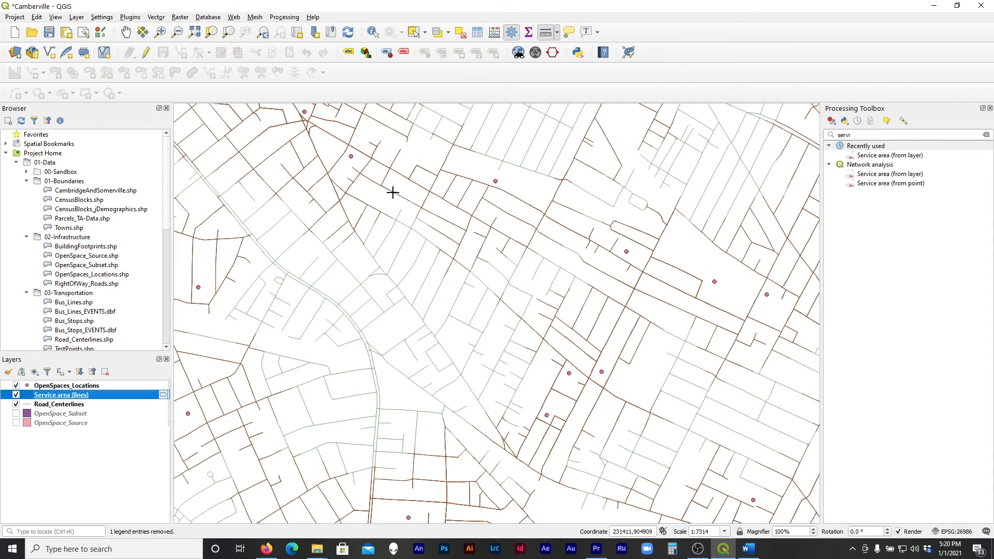
scroll(409, 191, up, 1)
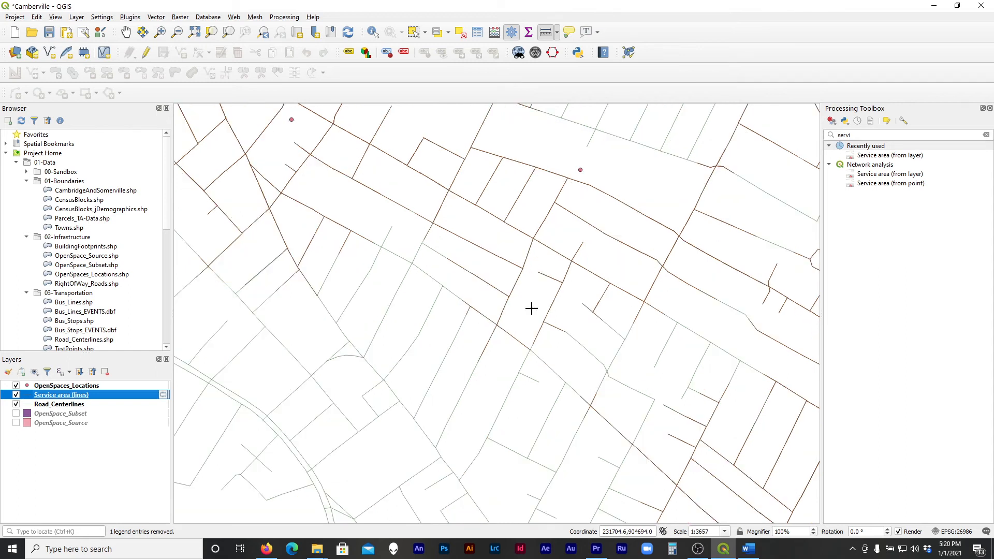
drag(324, 136, 506, 402)
scroll(423, 303, down, 1)
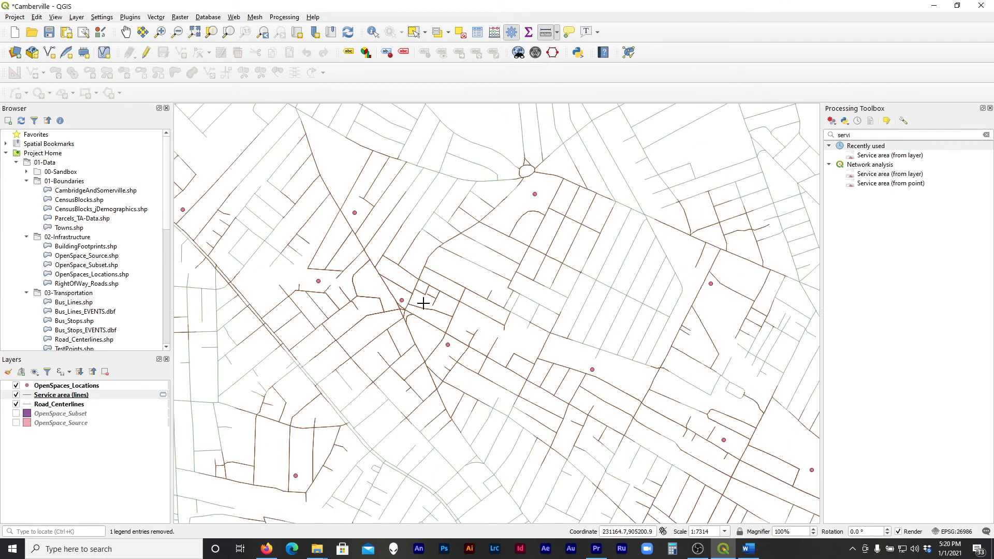
right_click(29, 397)
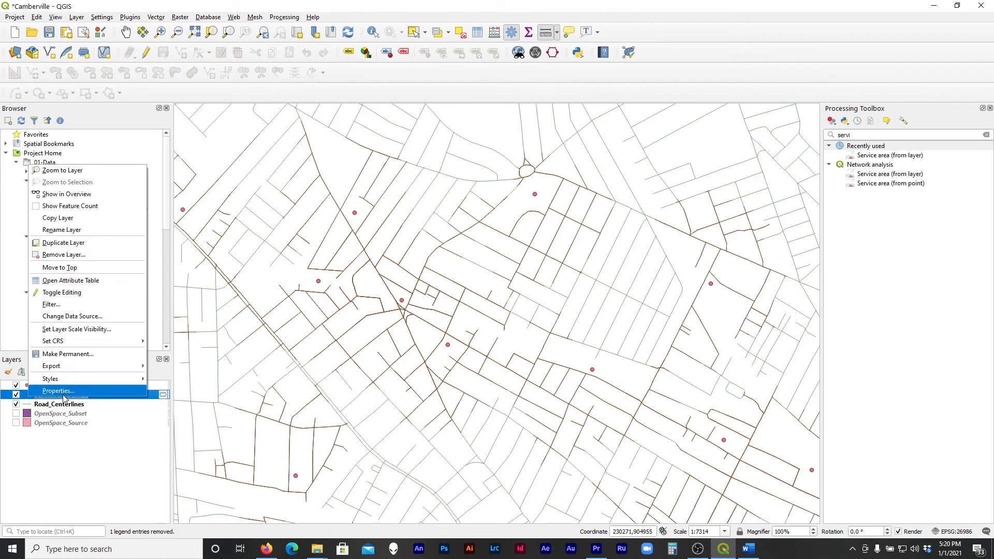
click(57, 391)
click(688, 251)
click(561, 472)
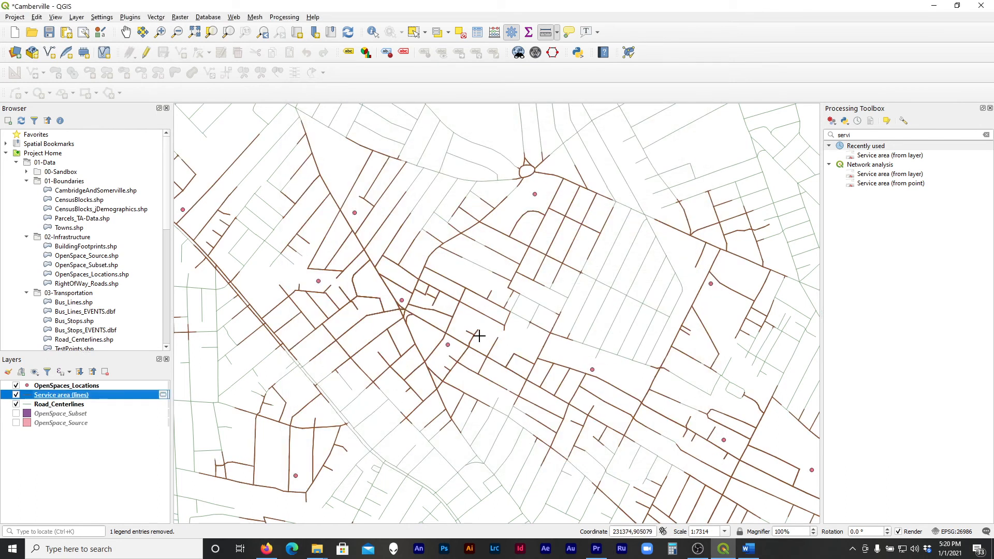
Select single features of Service area (lines) around the central open-space points to examine the street extent of each
scroll(472, 332, down, 1)
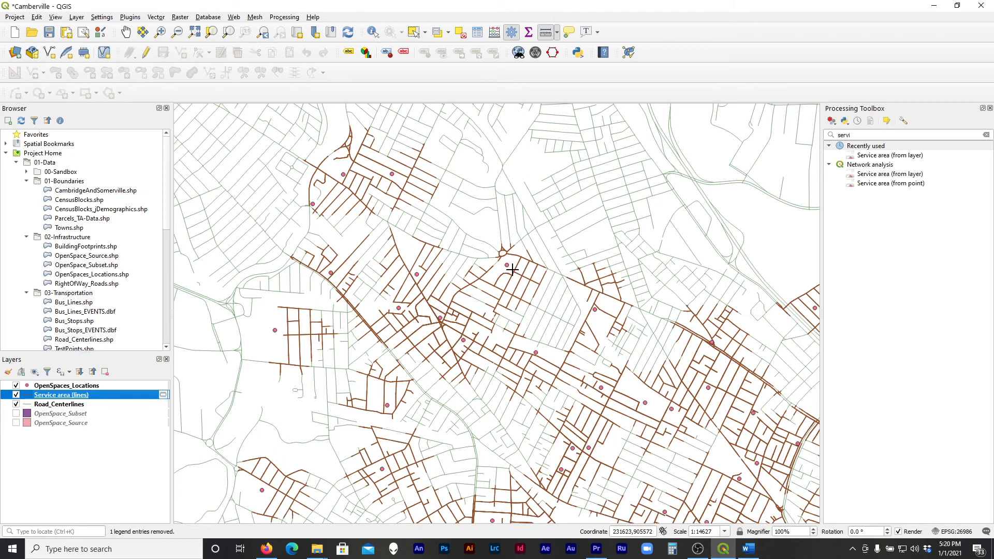
scroll(511, 270, up, 1)
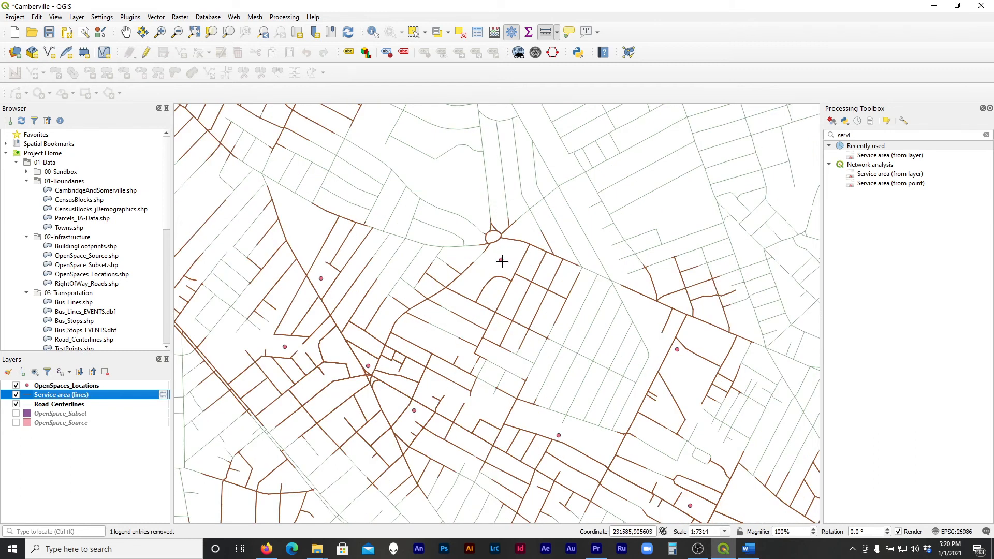
click(501, 260)
scroll(434, 274, down, 1)
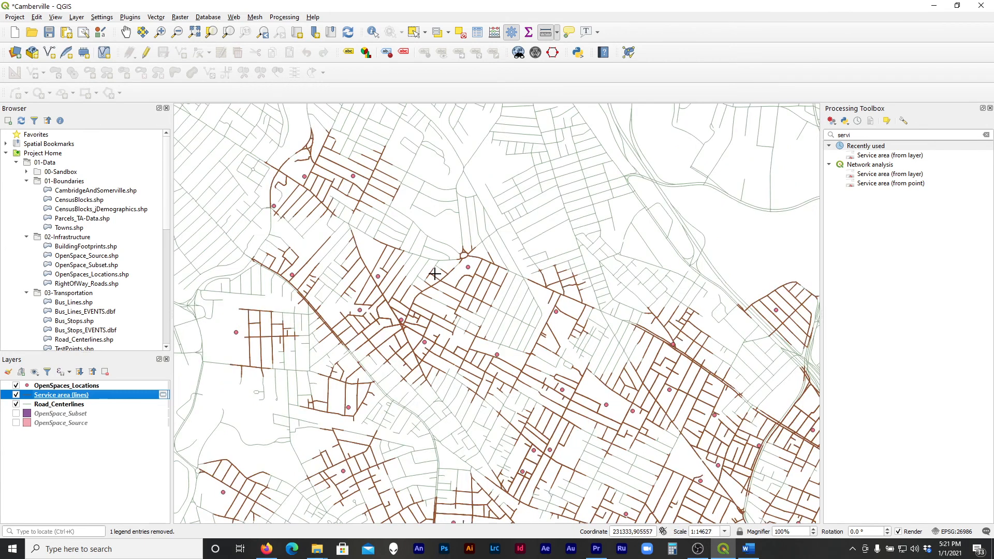
scroll(434, 274, down, 1)
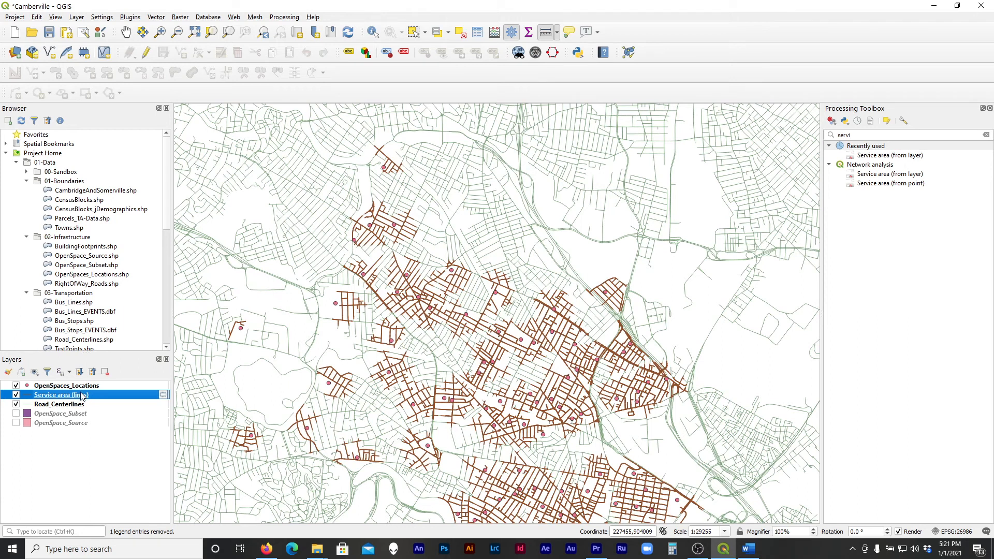
click(413, 31)
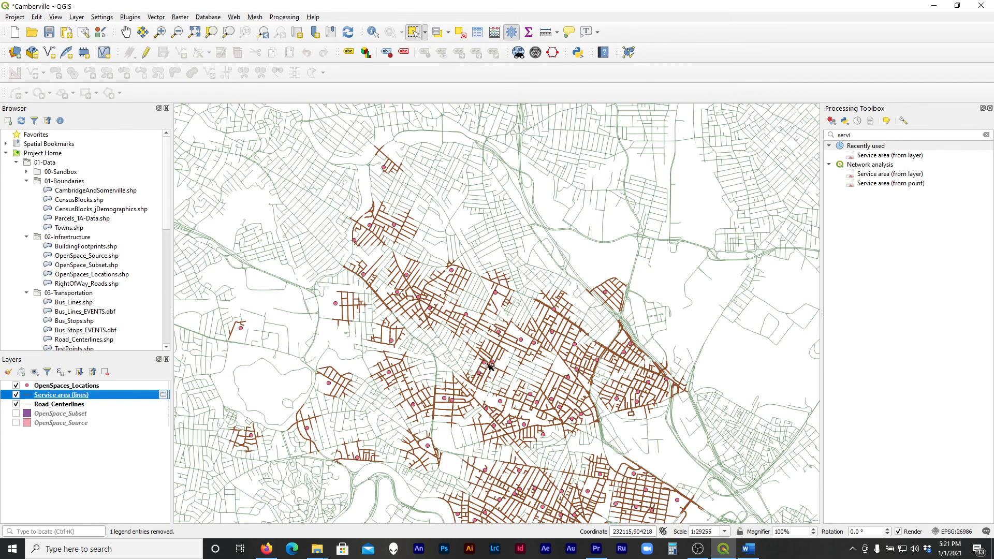
scroll(490, 366, up, 1)
click(448, 277)
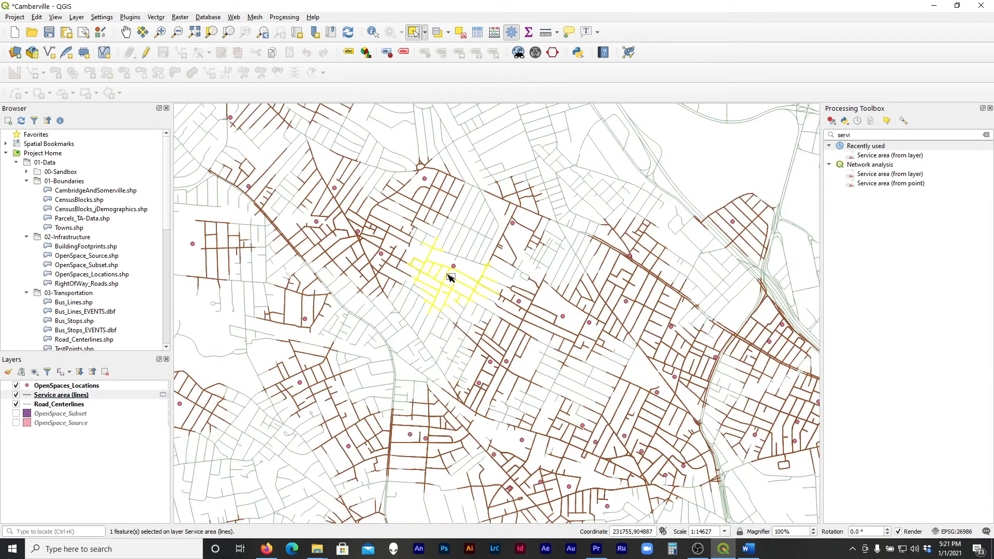
click(392, 278)
click(418, 259)
click(382, 242)
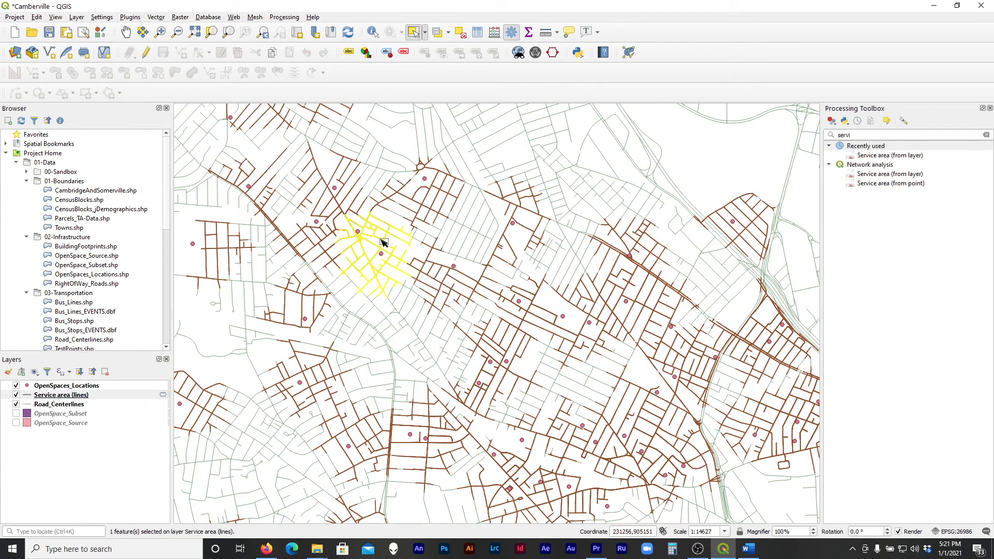
Check more service areas toward the west and southwest by selecting them one at a time, and clear the selection
click(358, 214)
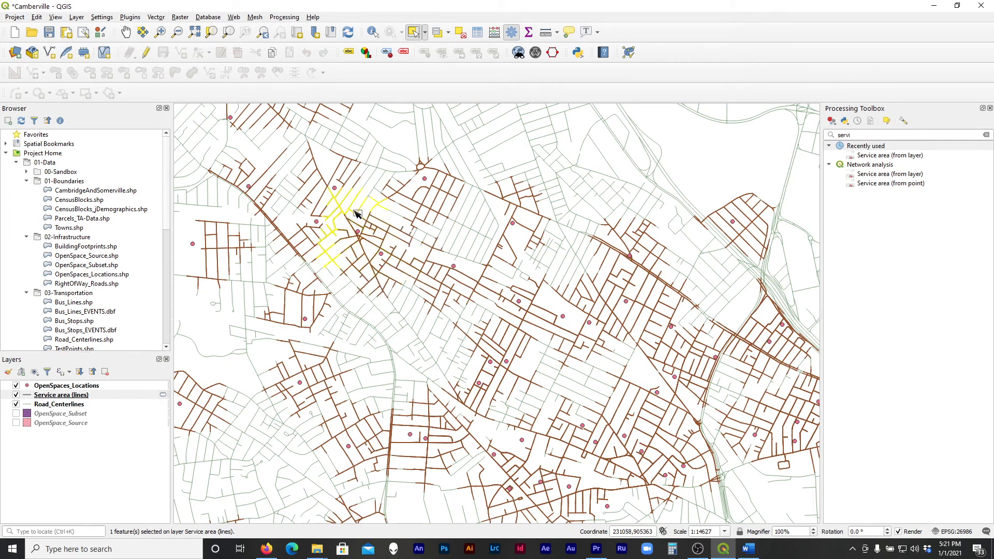
click(344, 186)
click(314, 230)
click(331, 241)
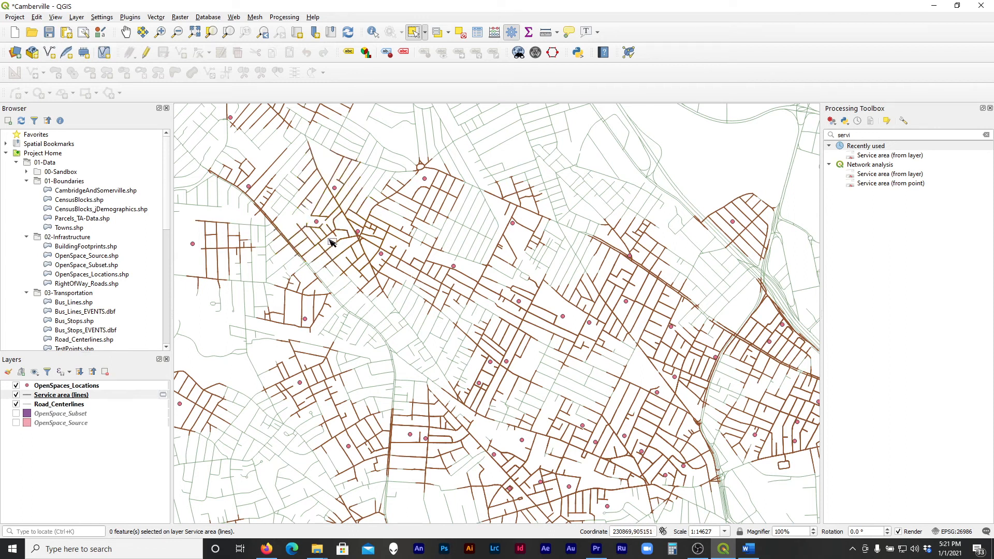
click(319, 322)
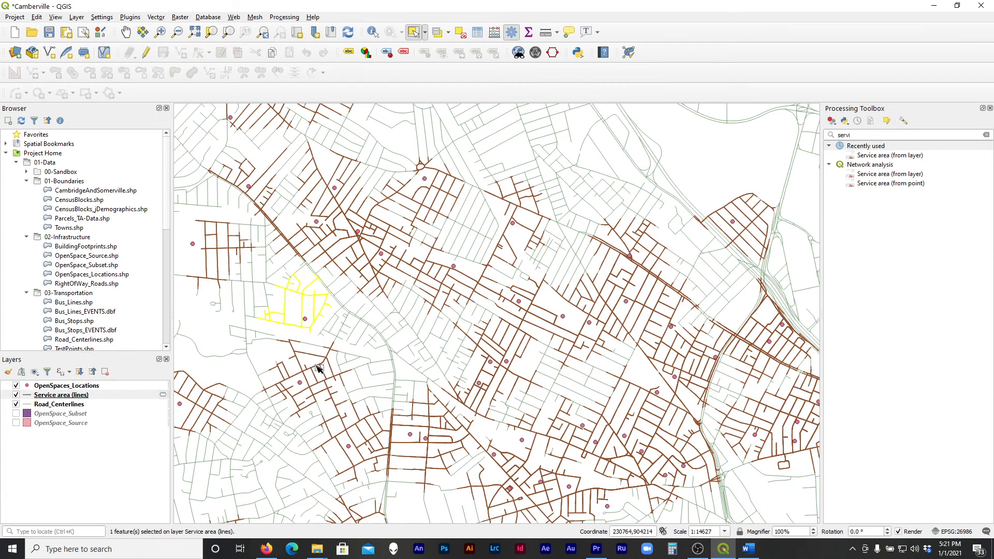
click(315, 389)
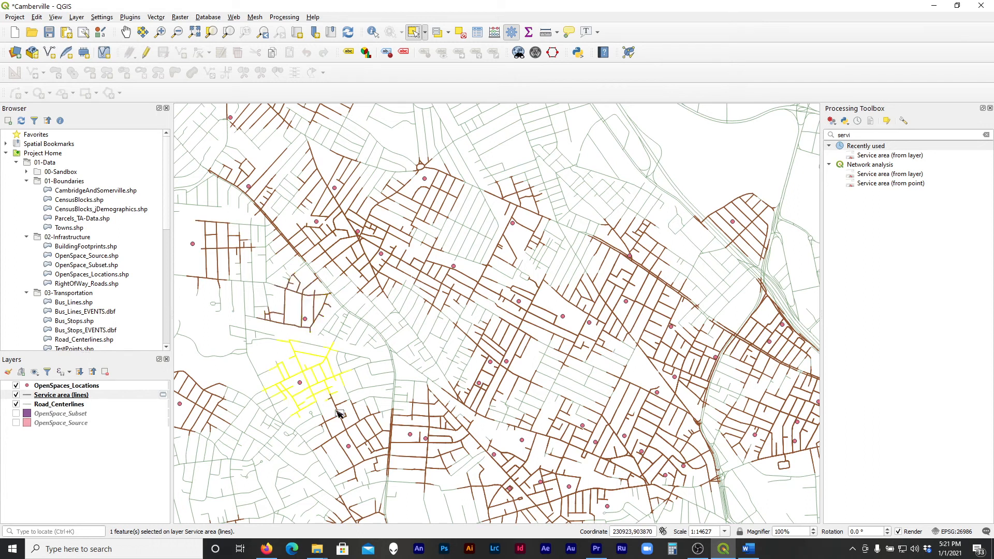
click(363, 454)
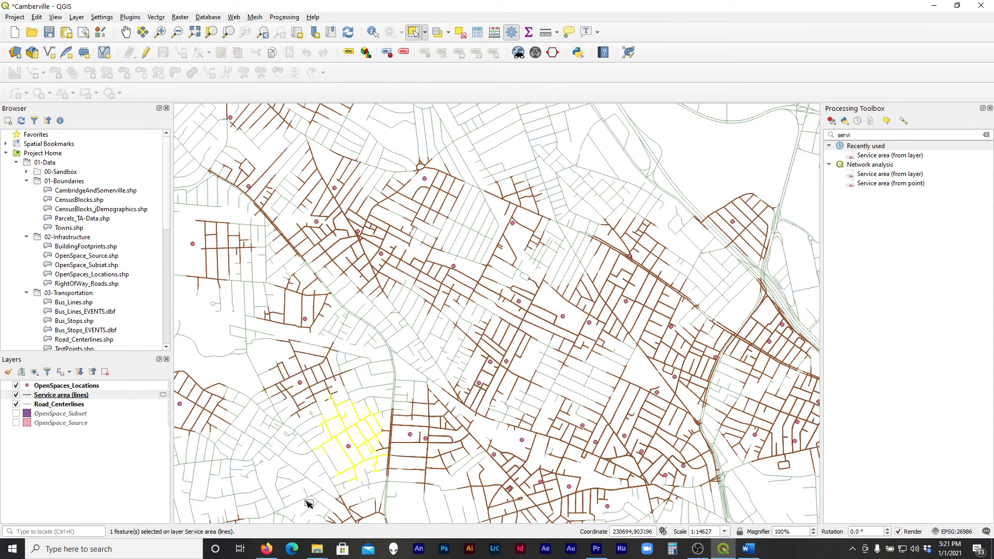
scroll(305, 499, up, 1)
click(332, 454)
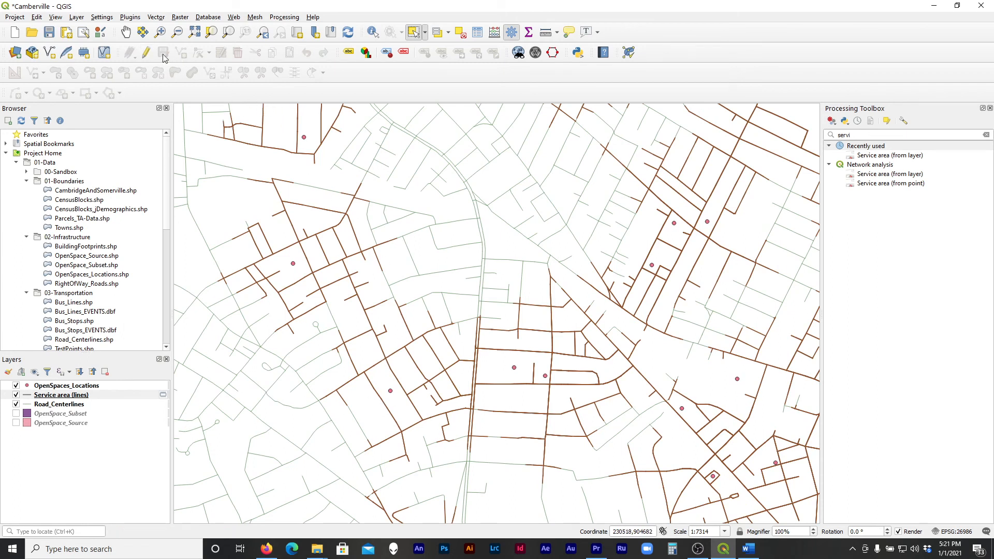
Examine the vertices of individual Service area (lines) features with the Vertex Tool in edit mode, and stop editing the layer
click(146, 52)
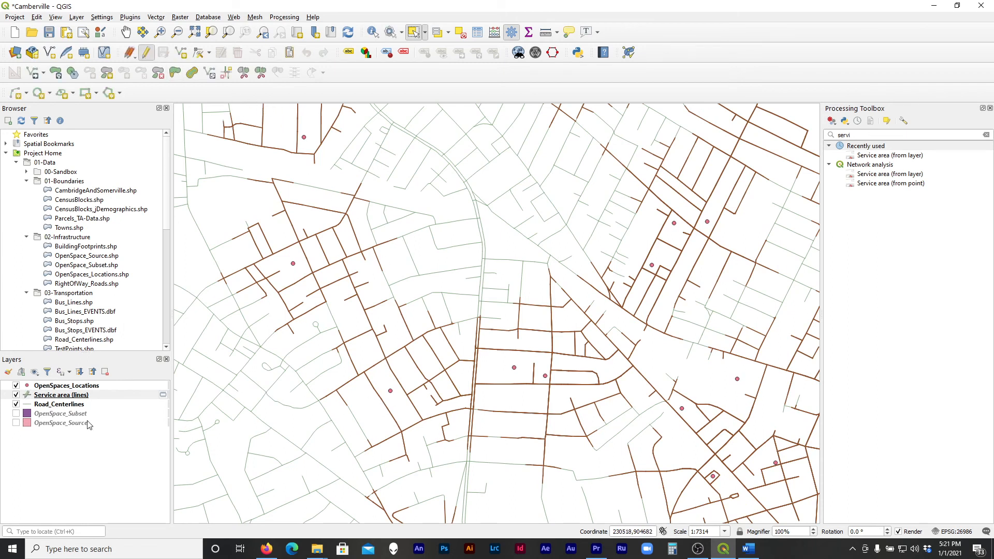
click(198, 53)
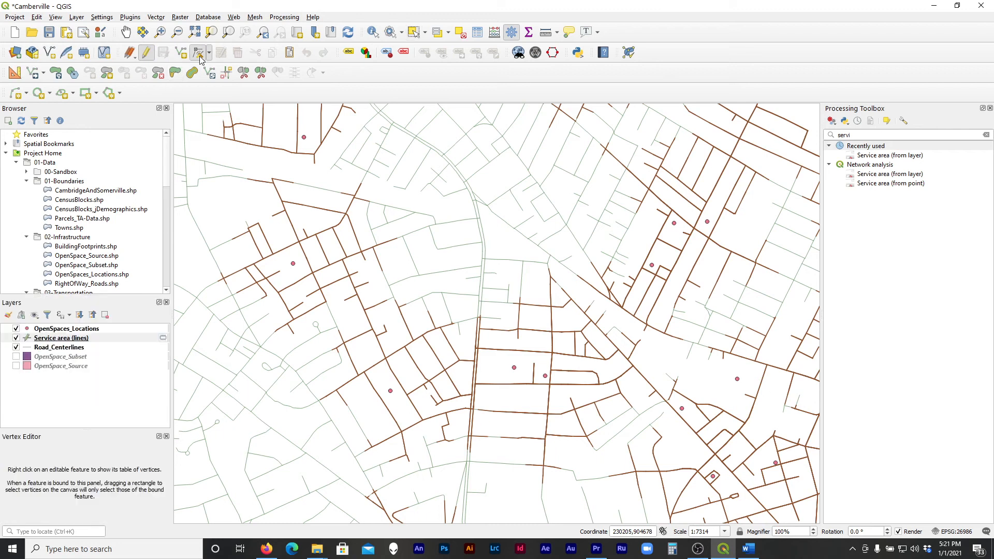
drag(407, 398, 292, 288)
scroll(544, 385, down, 1)
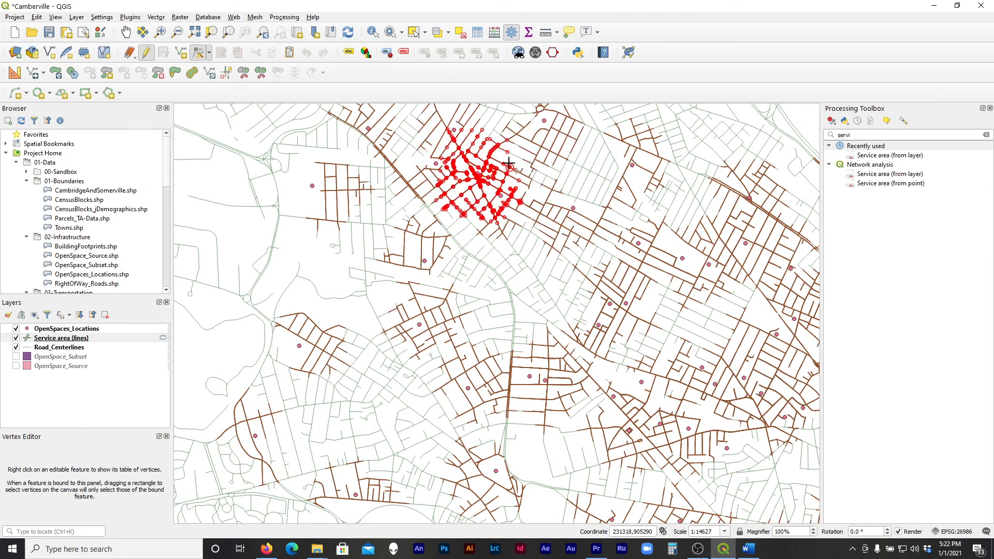
scroll(524, 281, down, 1)
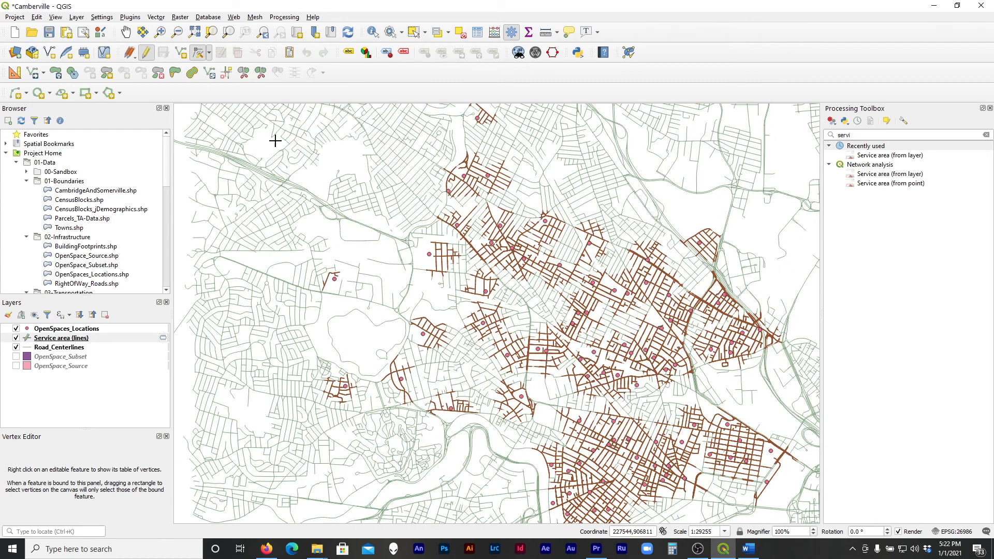
click(146, 52)
Search the processing tools for "convex" and open the vector geometry Convex hull algorithm
double_click(873, 136)
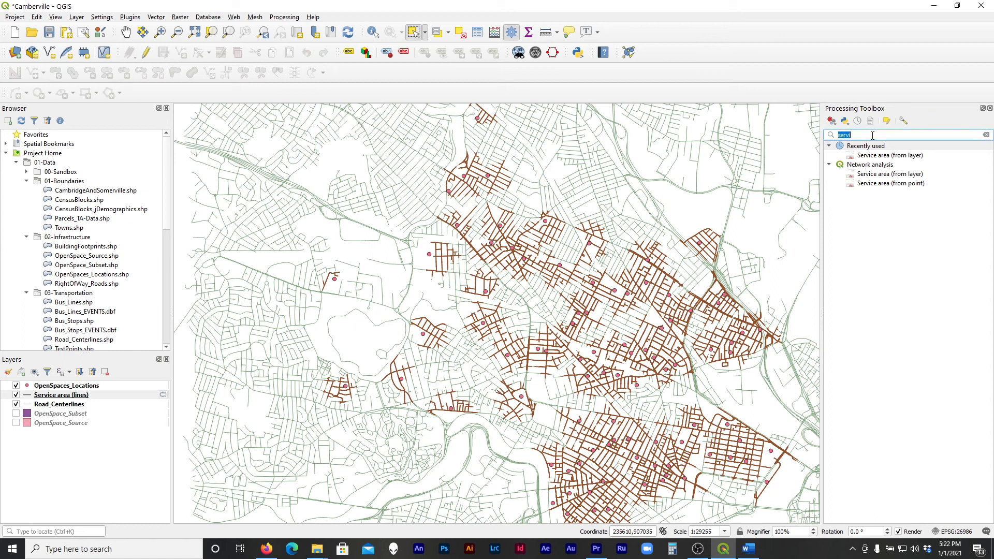
text(con)
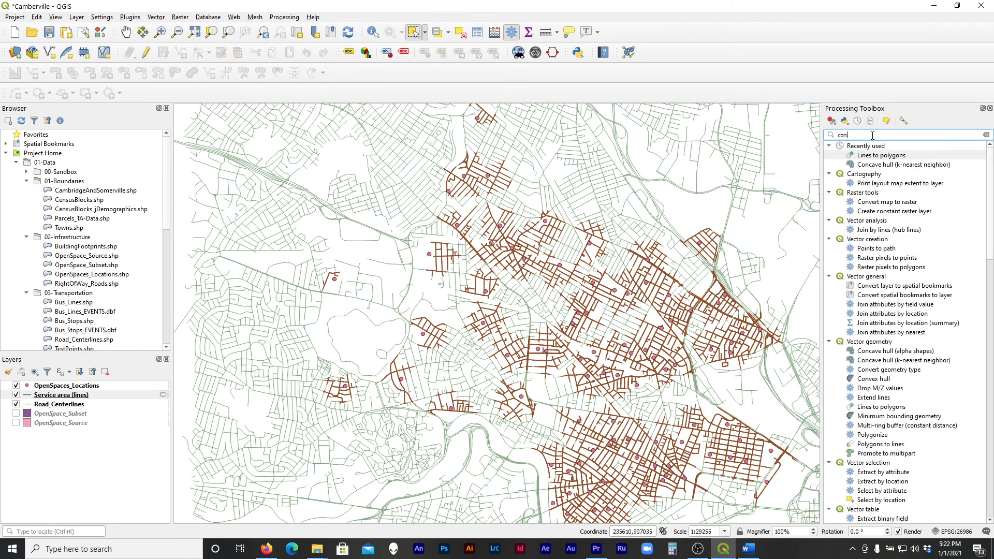
text(vex)
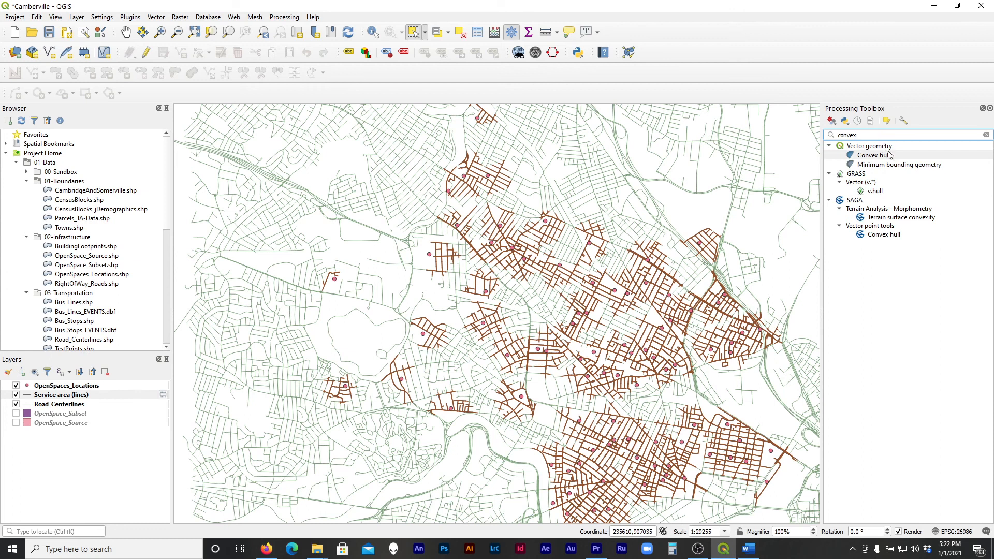
double_click(890, 156)
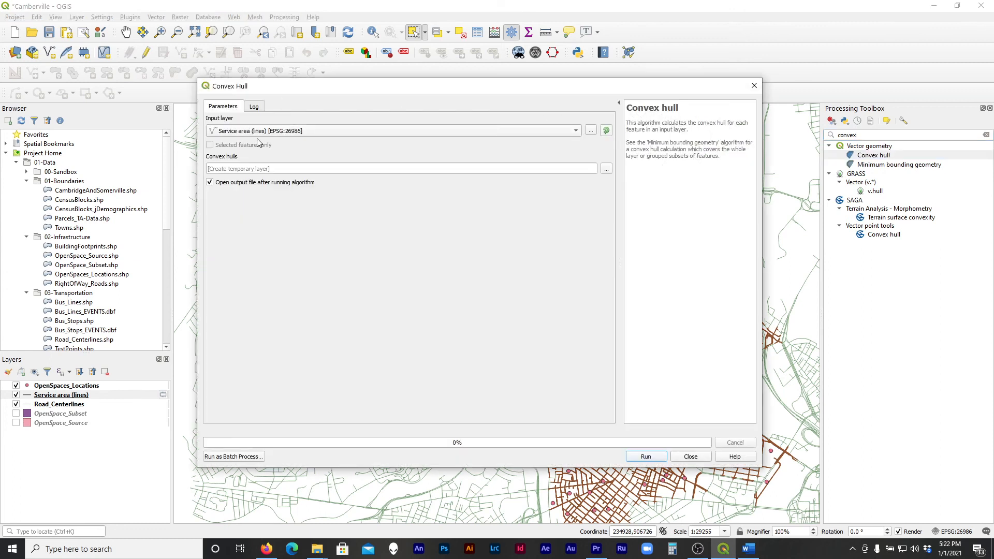
Set the convex hulls to save to a file and create a FiveMinWalk folder in Desktop\Tutorial-A\01-Data\00-Sandbox
click(609, 169)
click(625, 186)
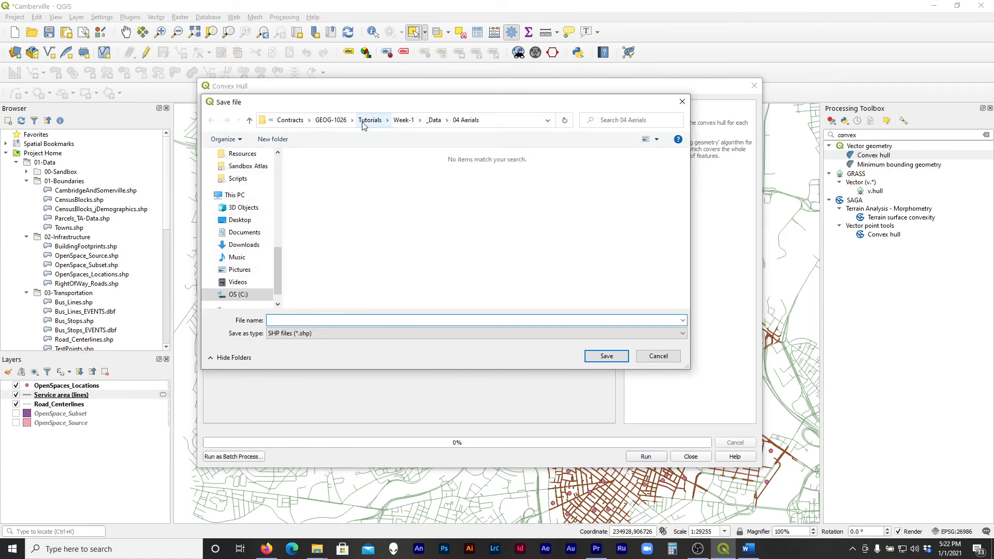
click(268, 221)
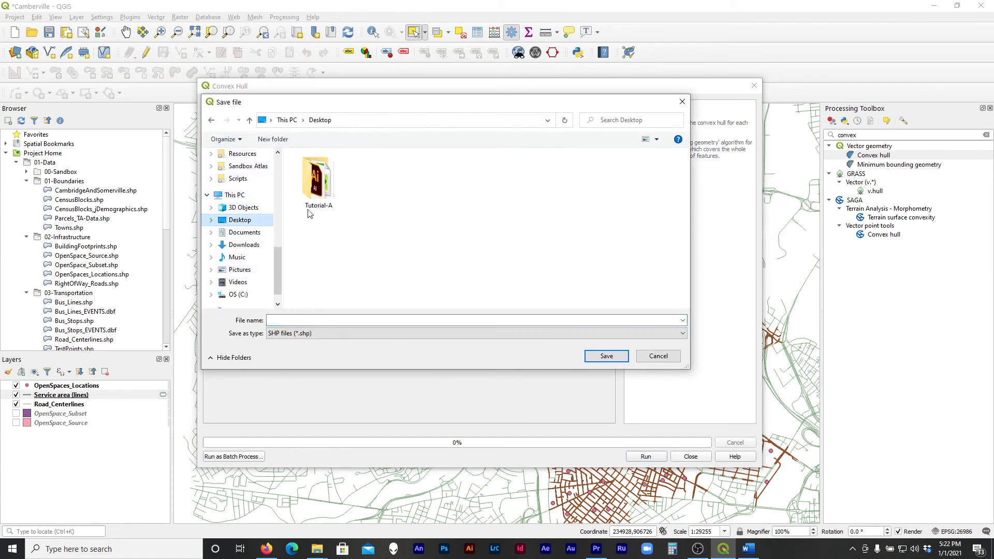
double_click(334, 191)
double_click(341, 169)
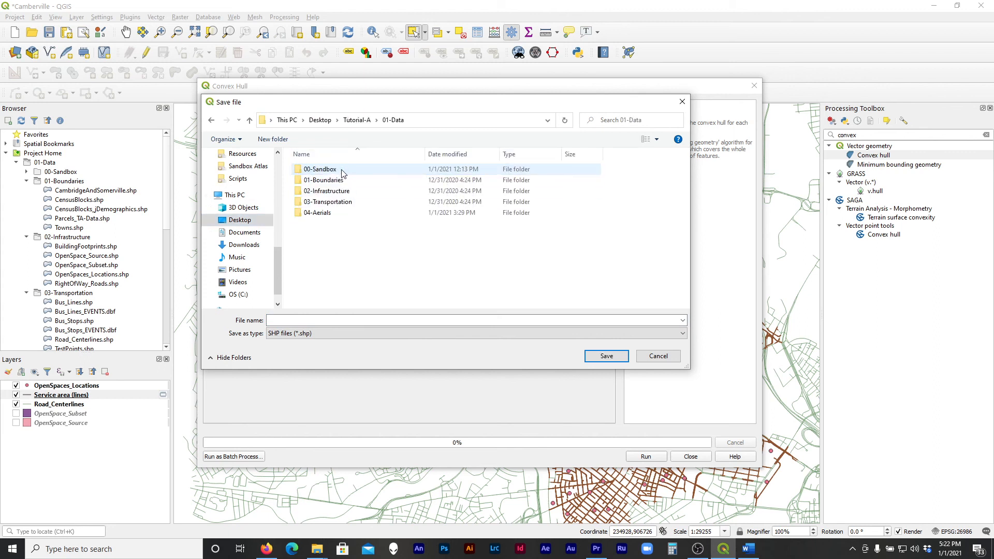
double_click(341, 169)
click(272, 139)
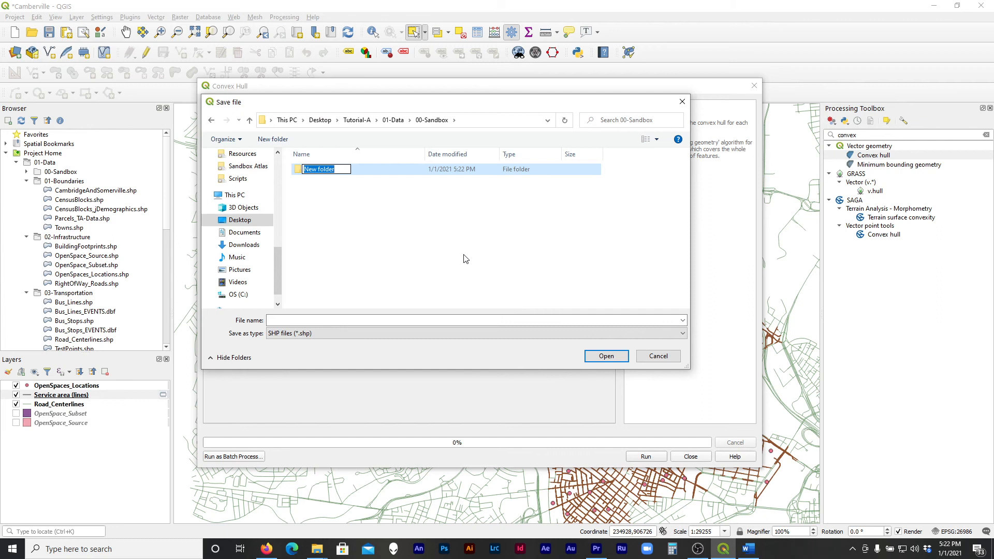
text(FiveMinWalk)
key(Return)
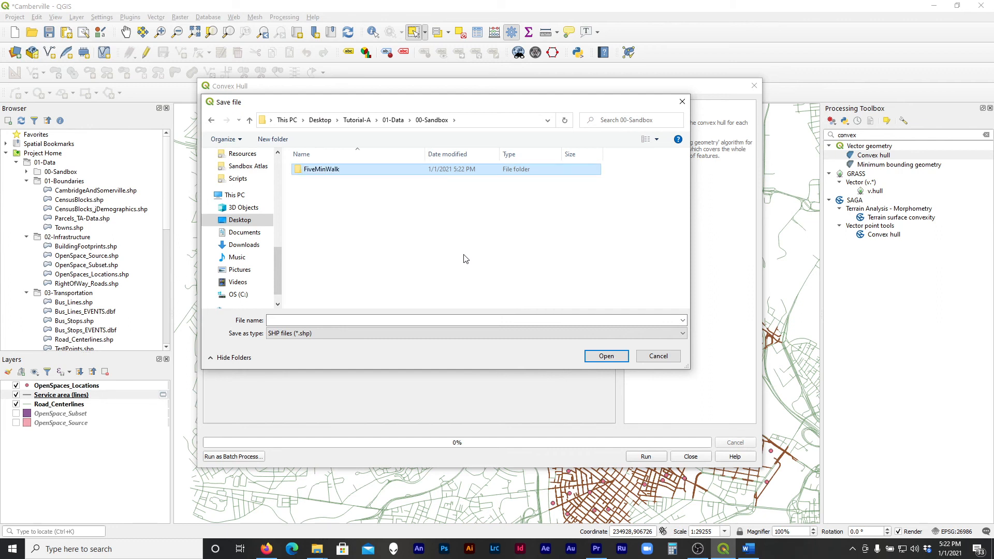
Name the output Isochrone_5MinWalk inside the FiveMinWalk folder, run Convex Hull on Service area (lines), and close the dialog
double_click(368, 169)
click(366, 320)
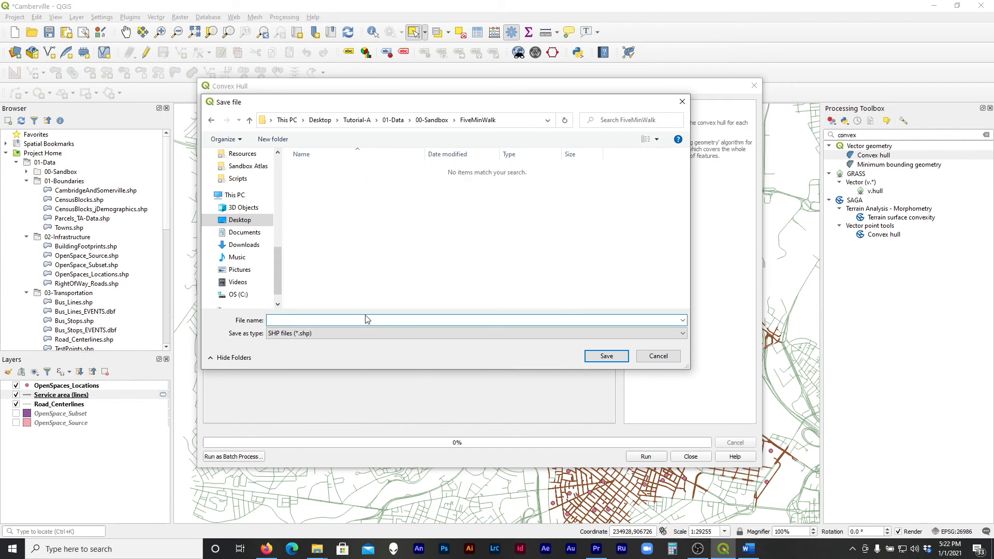
text(Isochrone_5MinWalk)
key(Return)
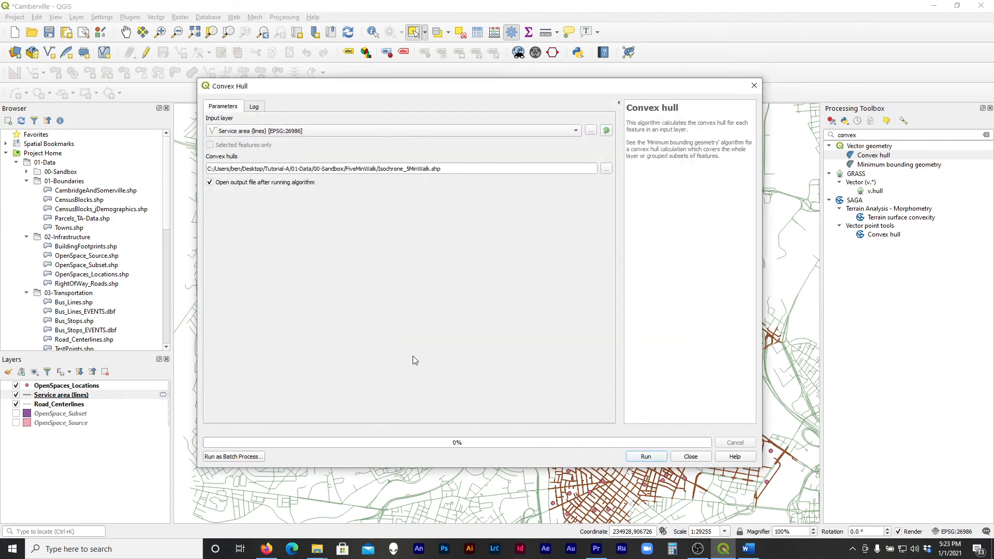
click(645, 459)
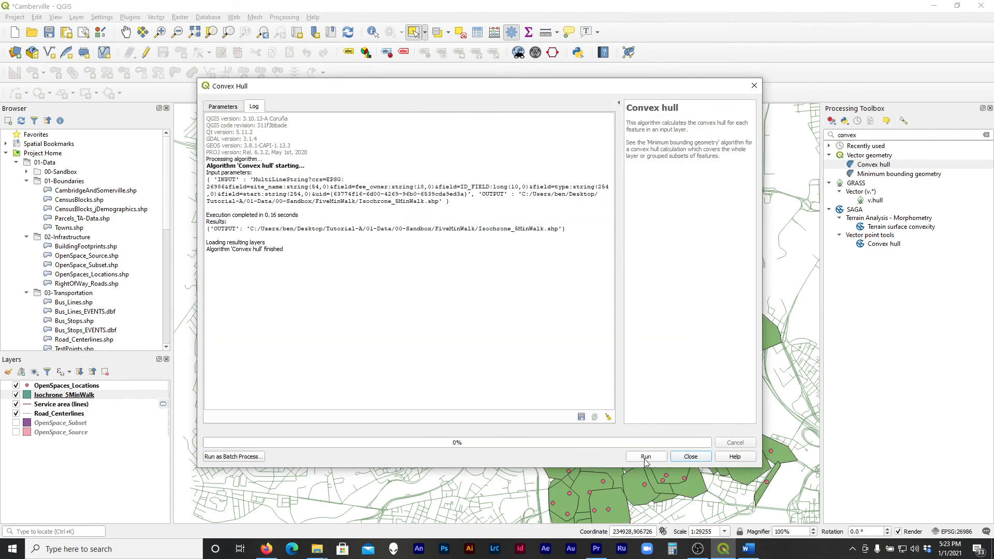
click(684, 457)
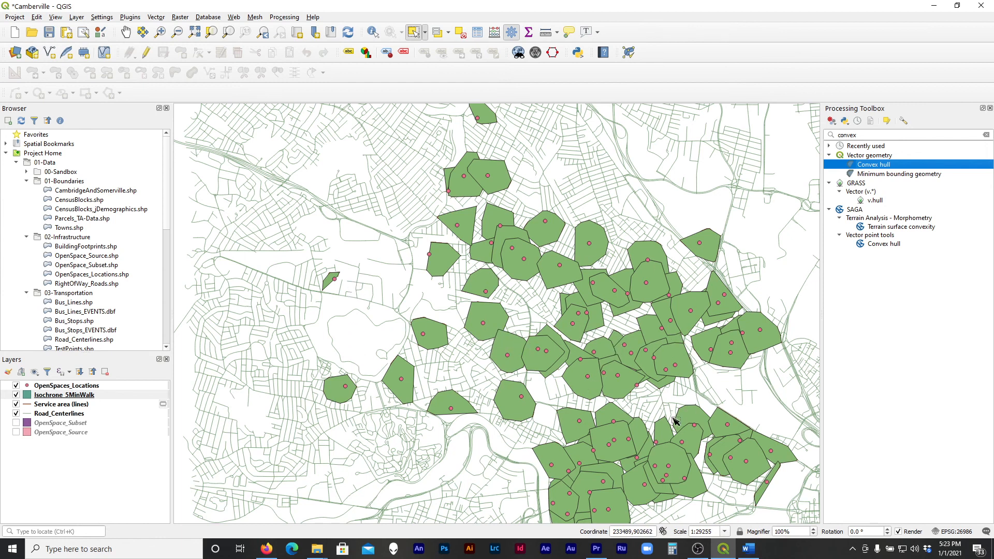
Identify individual Isochrone_5MinWalk polygons from Cambridge Common northward to Bergin Park to examine their open-space attributes
scroll(486, 302, down, 1)
scroll(591, 393, up, 1)
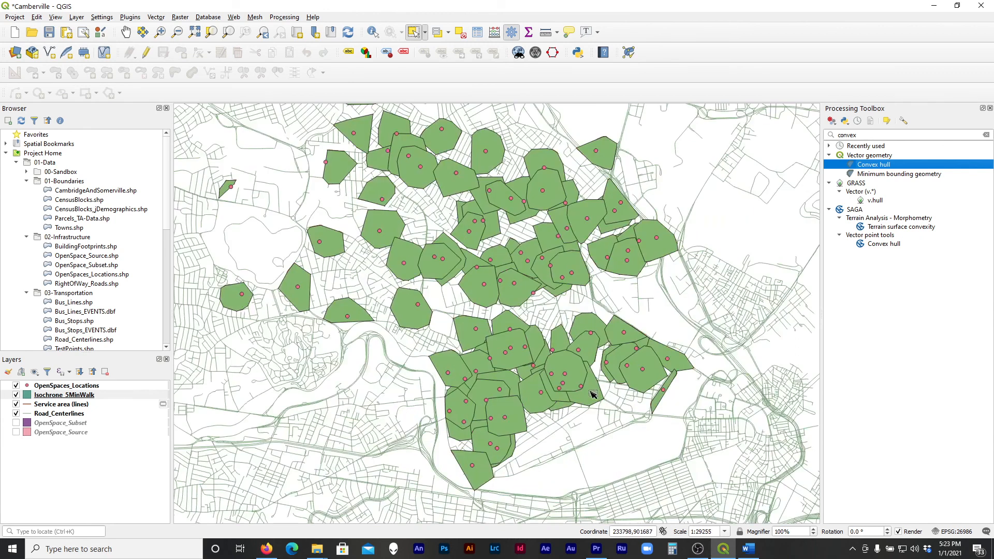
click(79, 396)
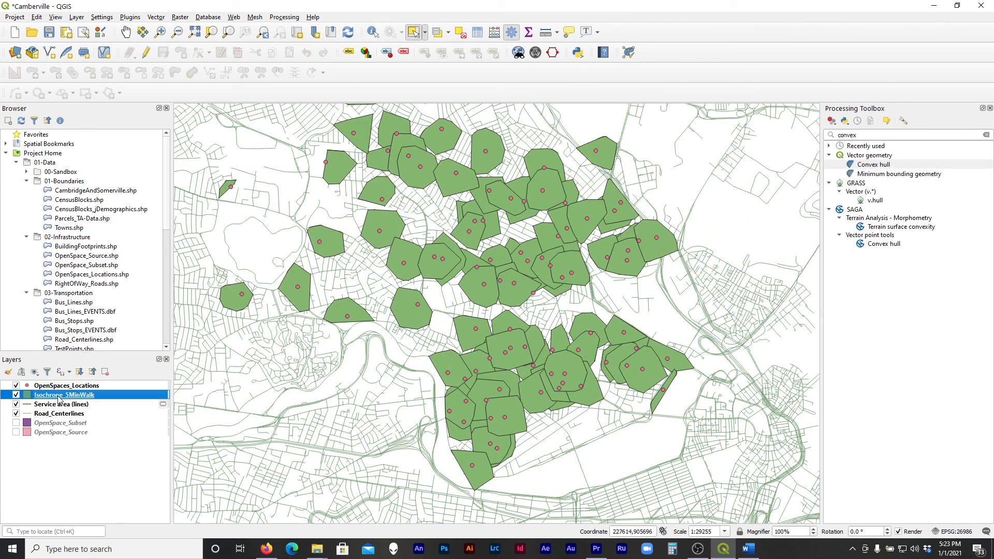
click(373, 32)
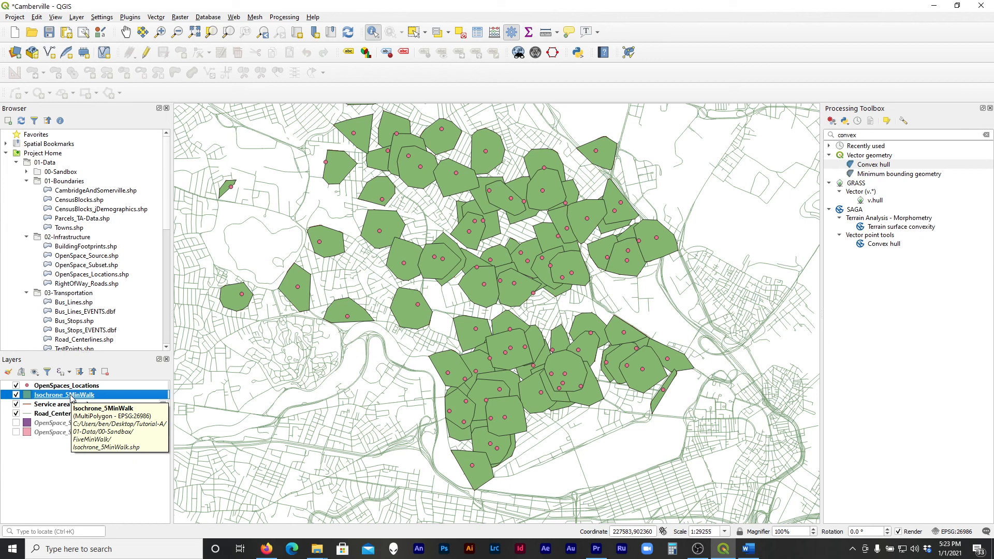
click(417, 312)
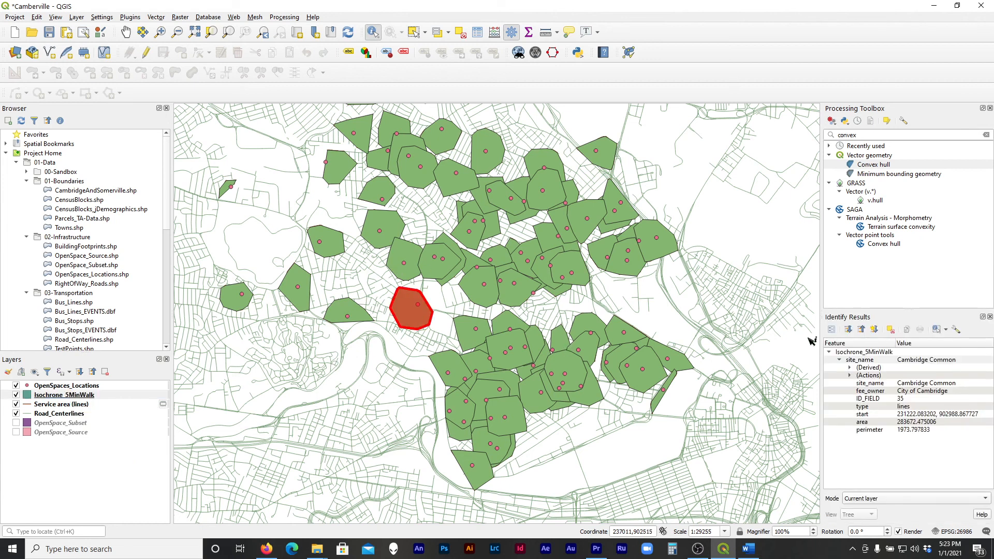
click(409, 258)
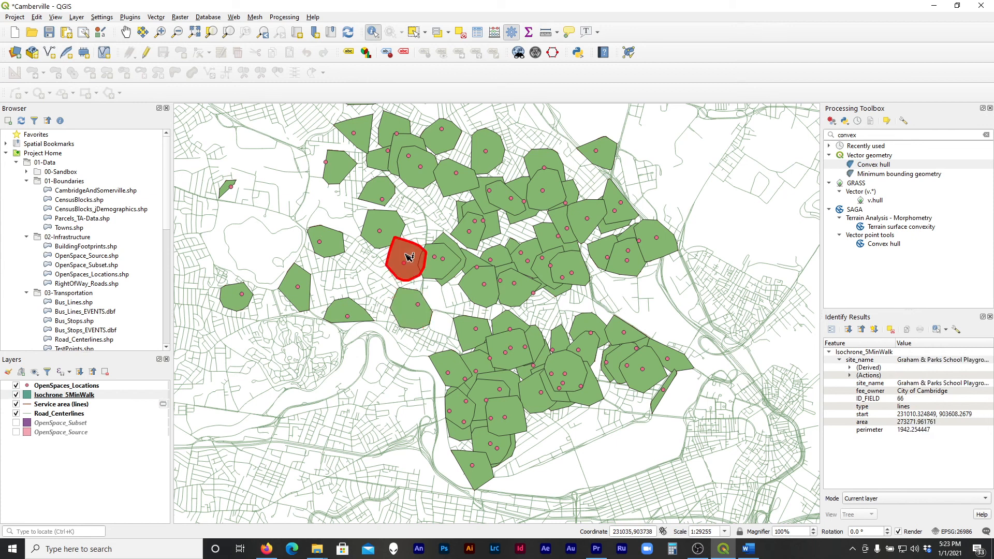
click(396, 229)
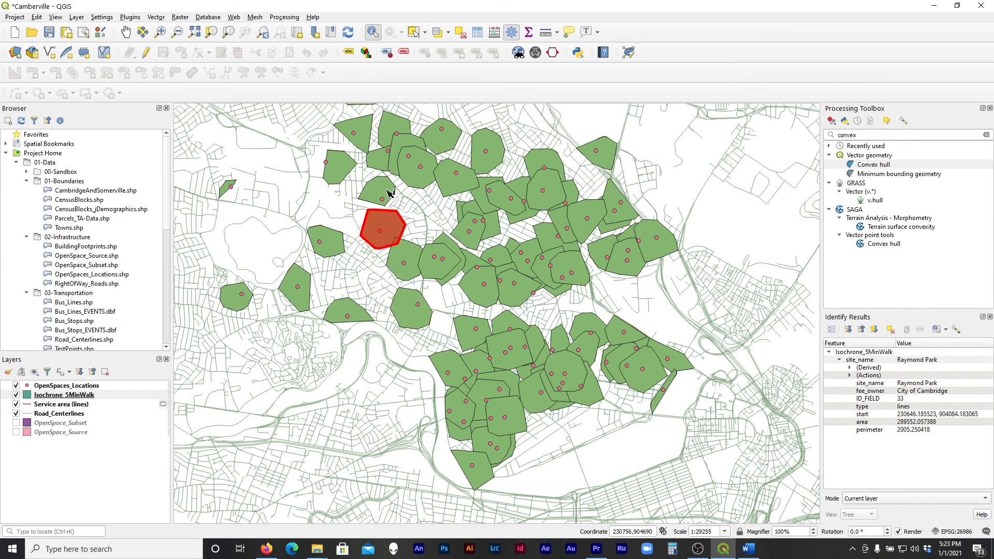
click(388, 191)
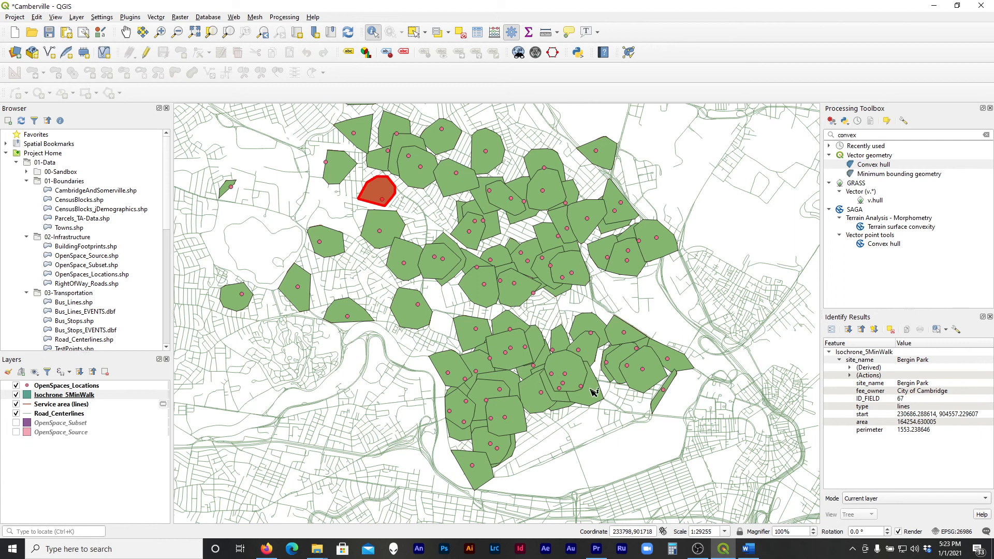
Identify Isochrone_5MinWalk polygons from Perry Park in the centre to the eastern edge to examine their site names and owners
click(487, 298)
click(523, 301)
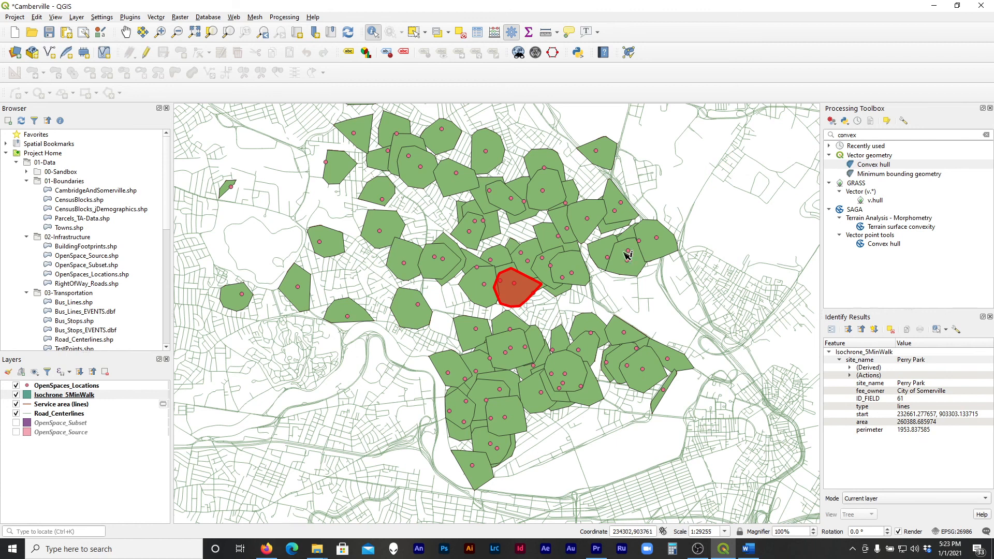
click(640, 270)
click(664, 258)
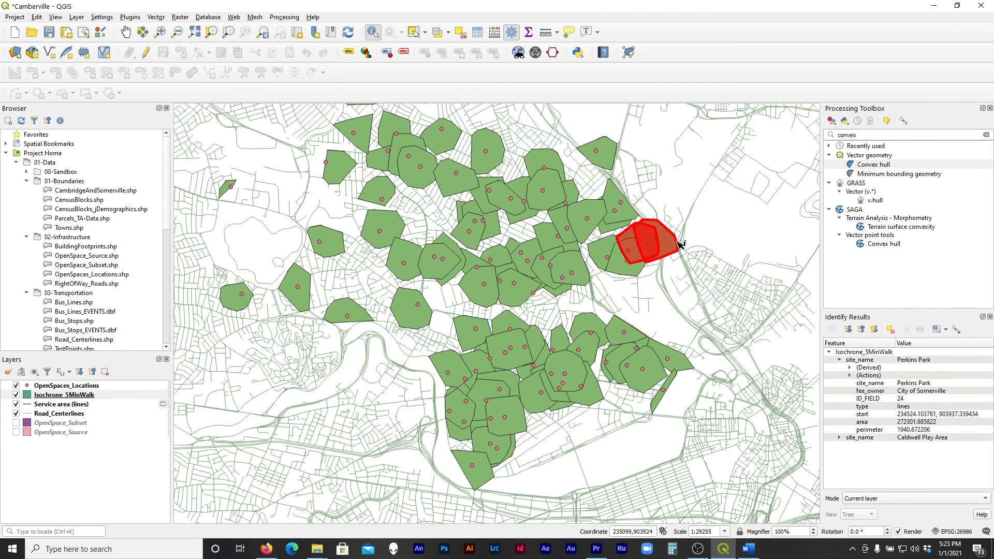
click(705, 249)
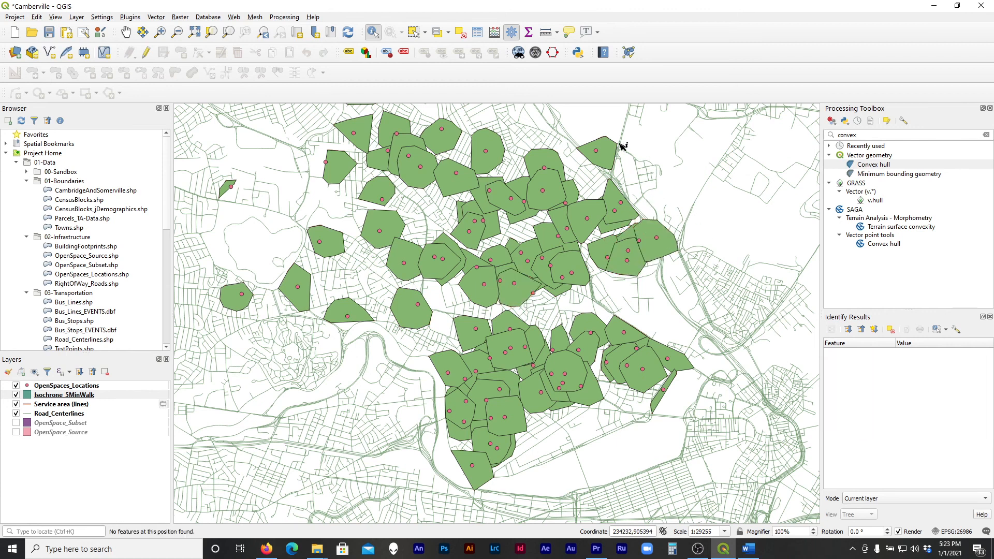
Check the attributes of the northern isochrone polygons around Paul Revere Park and Davis Square, plus several eastern and central ones
click(558, 162)
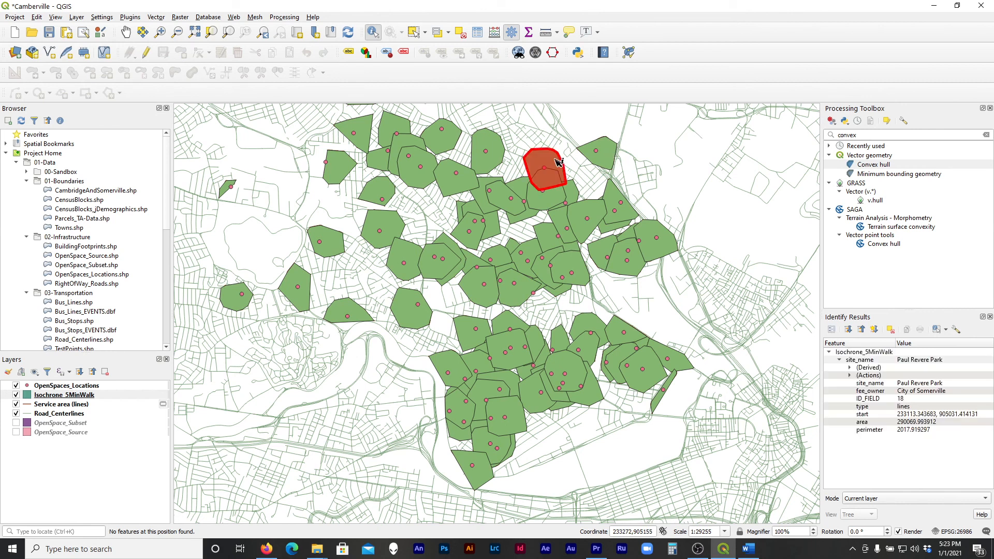
click(500, 149)
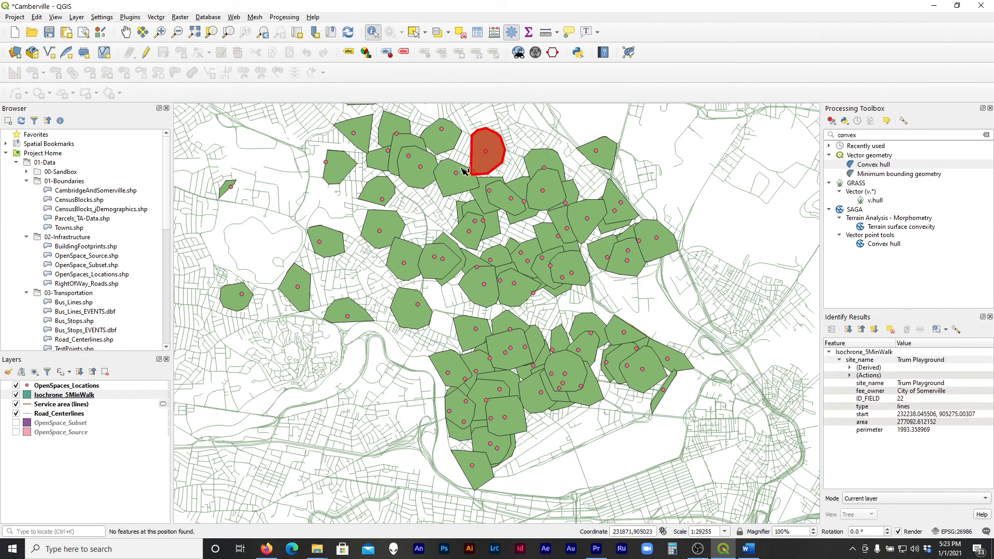
click(456, 191)
click(425, 184)
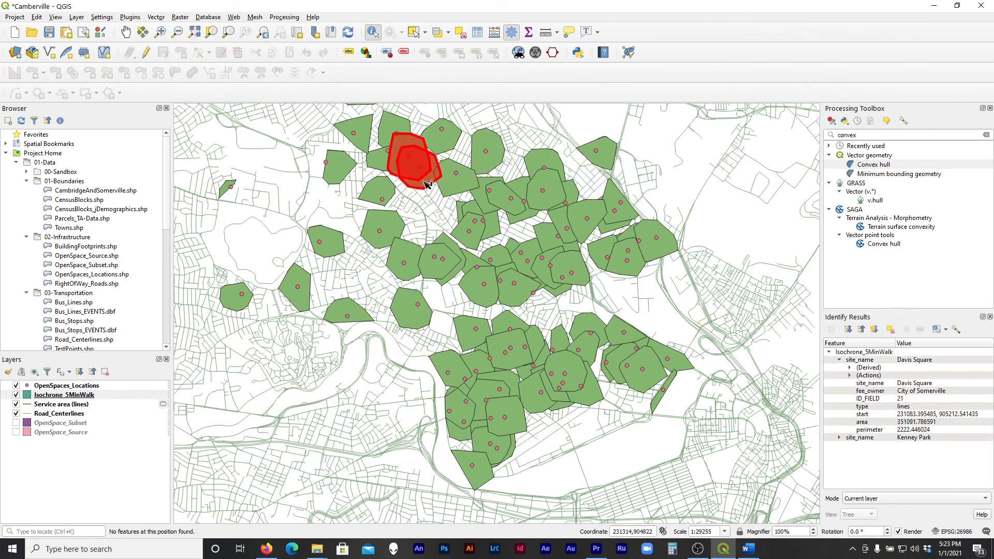
click(446, 150)
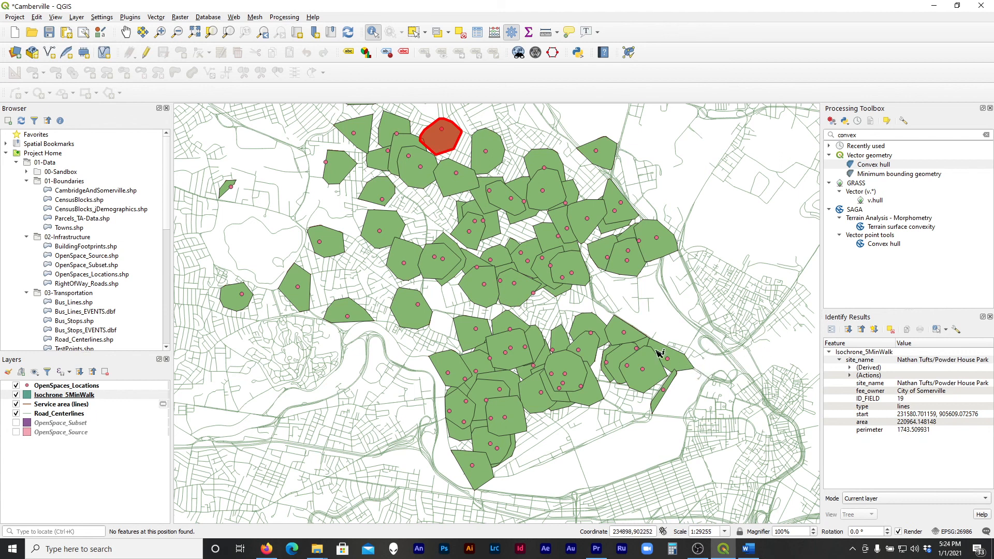
click(668, 253)
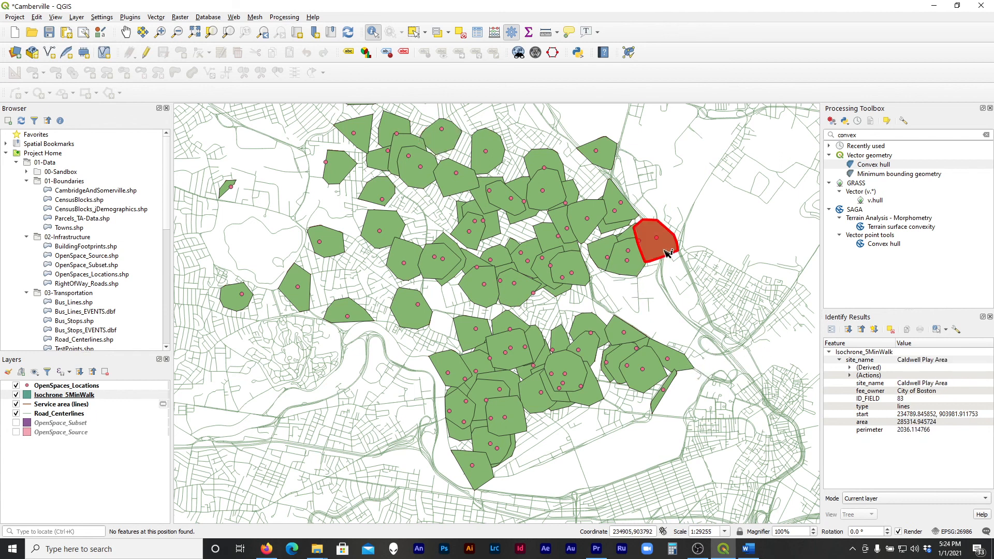
click(589, 280)
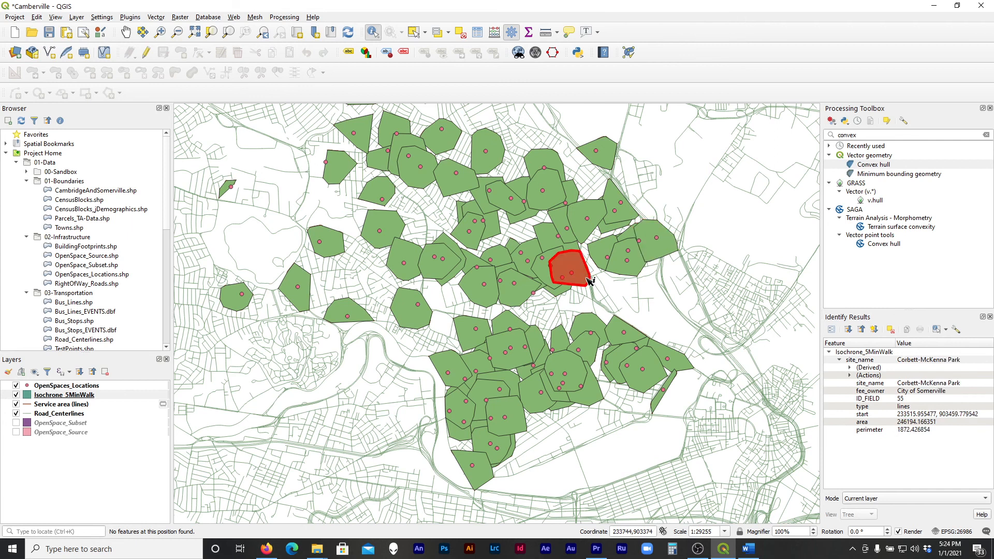
click(518, 306)
click(496, 304)
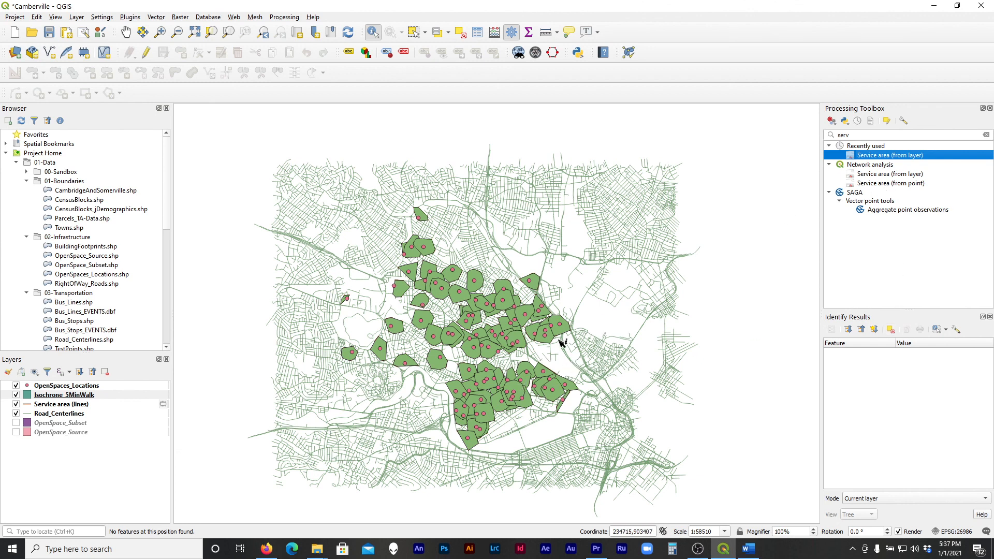
Search the processing tools for "valhalla" and look through the Valhalla provider's auto, bicycle and pedestrian algorithms
click(858, 132)
text(val)
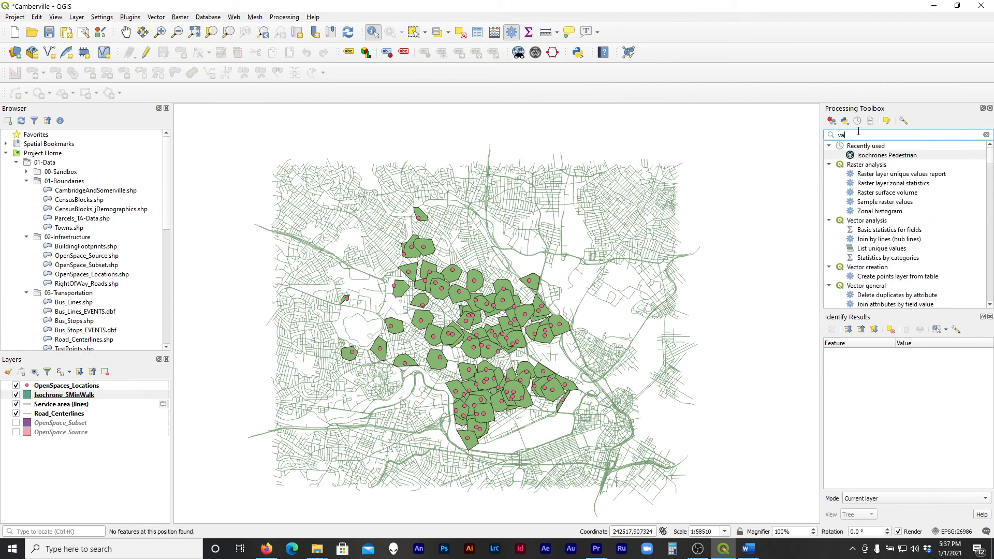
text(halla)
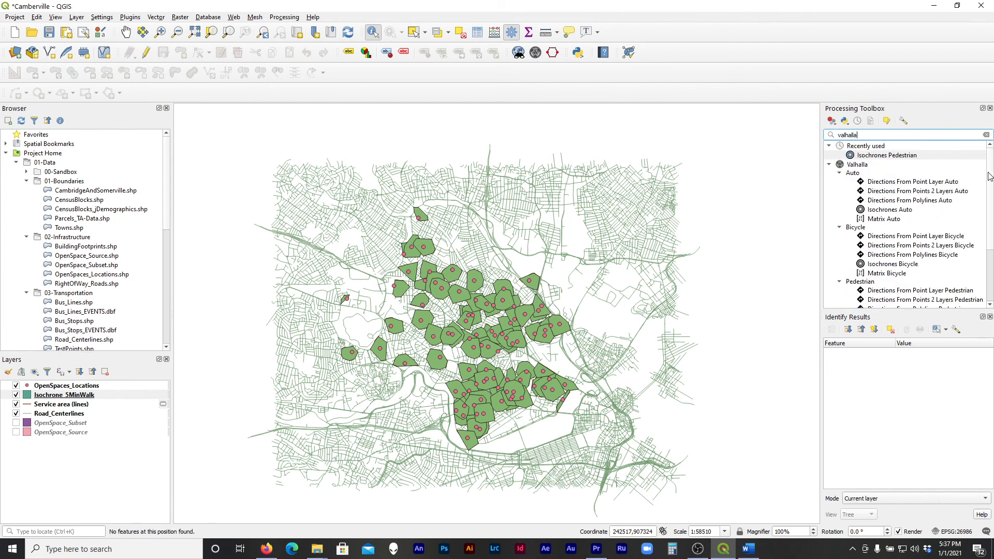
scroll(974, 244, down, 3)
scroll(926, 282, up, 3)
click(880, 165)
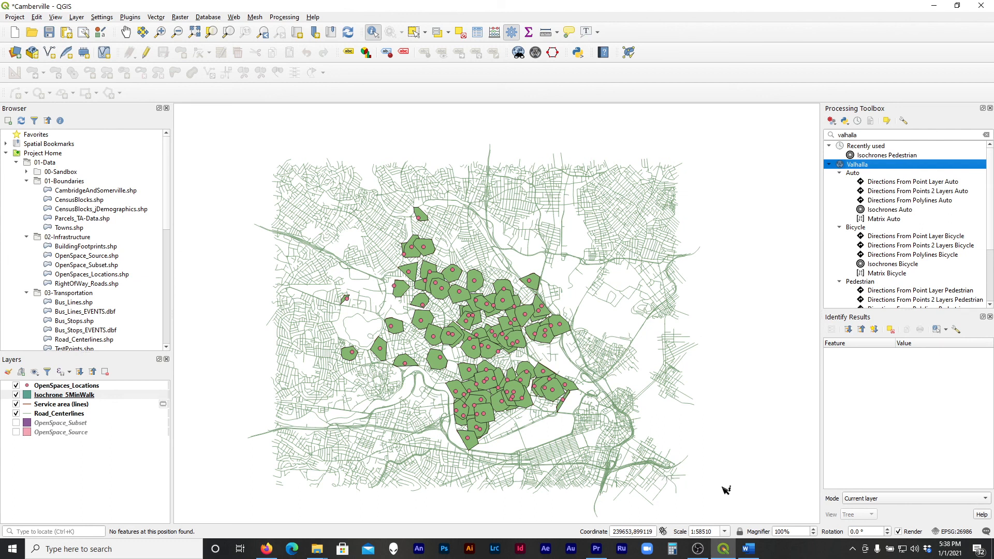
mouse_move(702, 553)
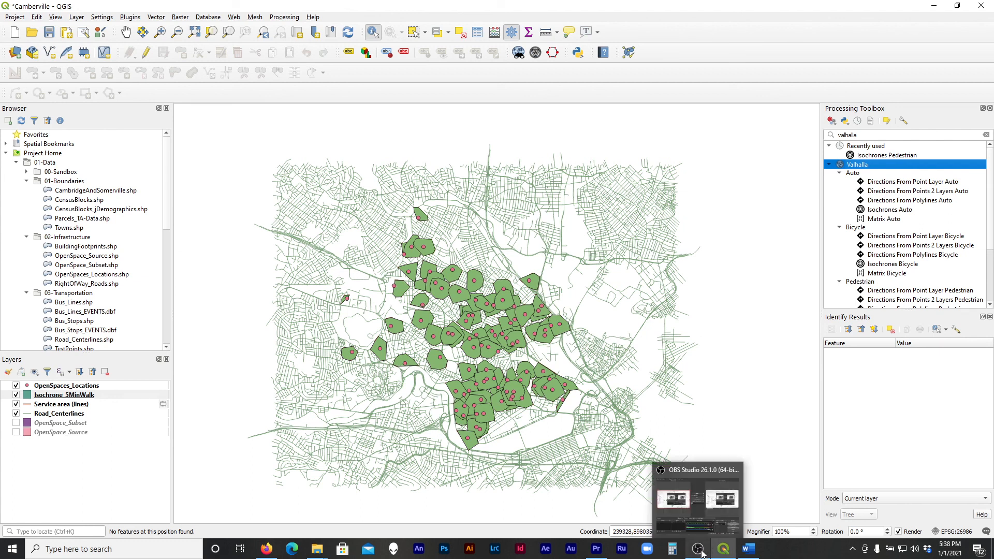